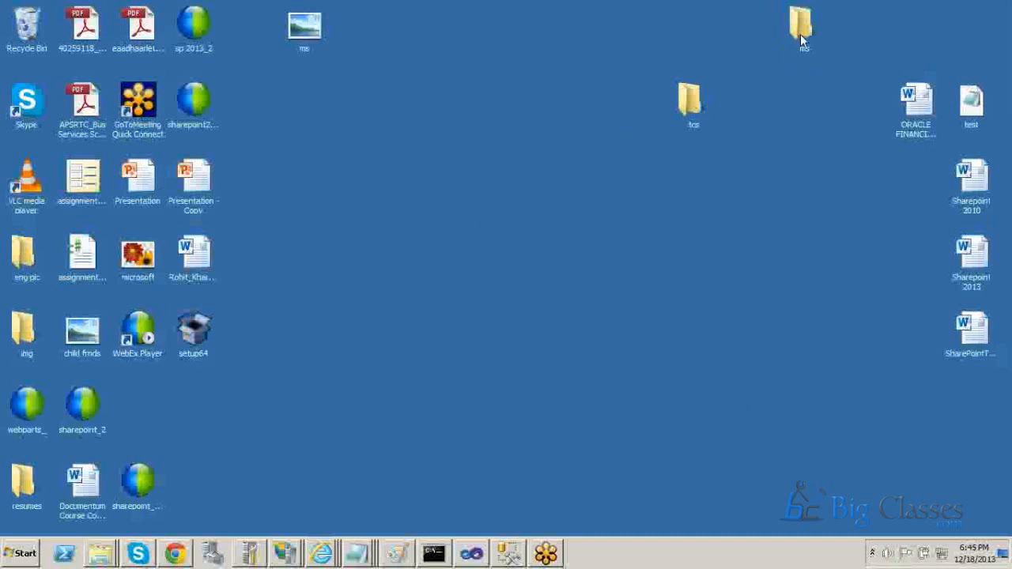
Refresh the desktop and close the Notepad window containing the tata.png image path.
right_click(551, 159)
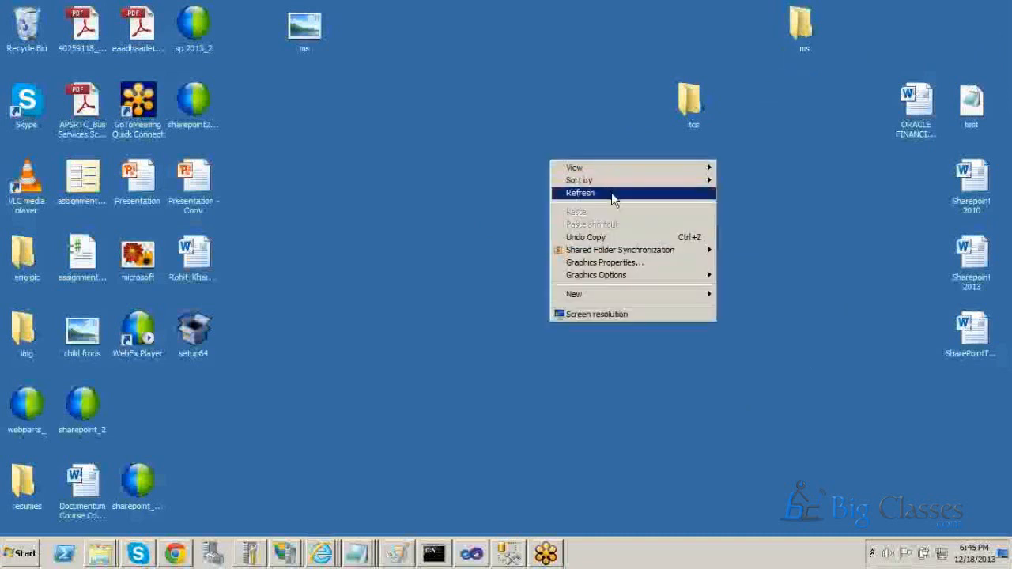
click(610, 193)
mouse_move(260, 560)
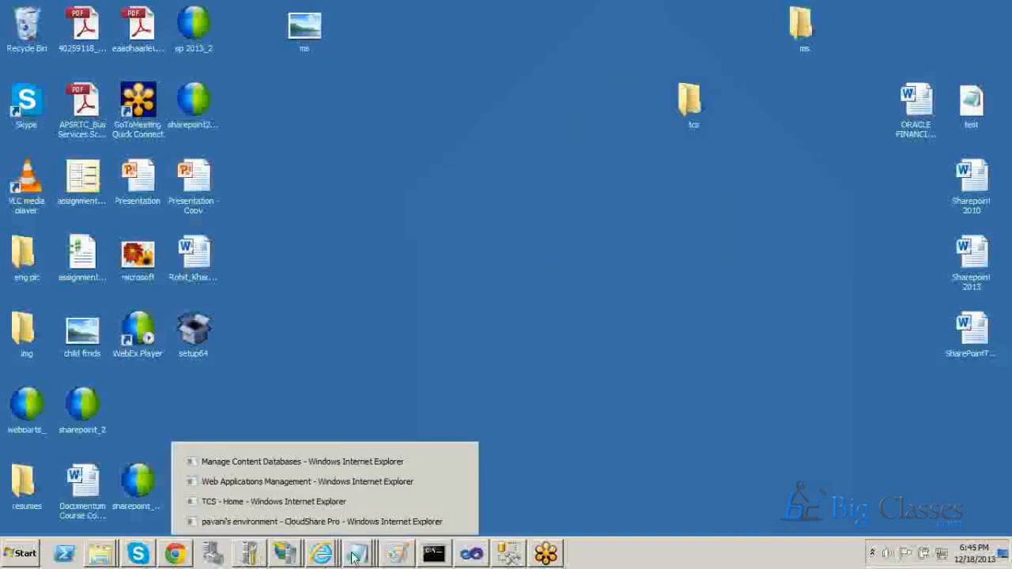
mouse_move(360, 550)
click(355, 508)
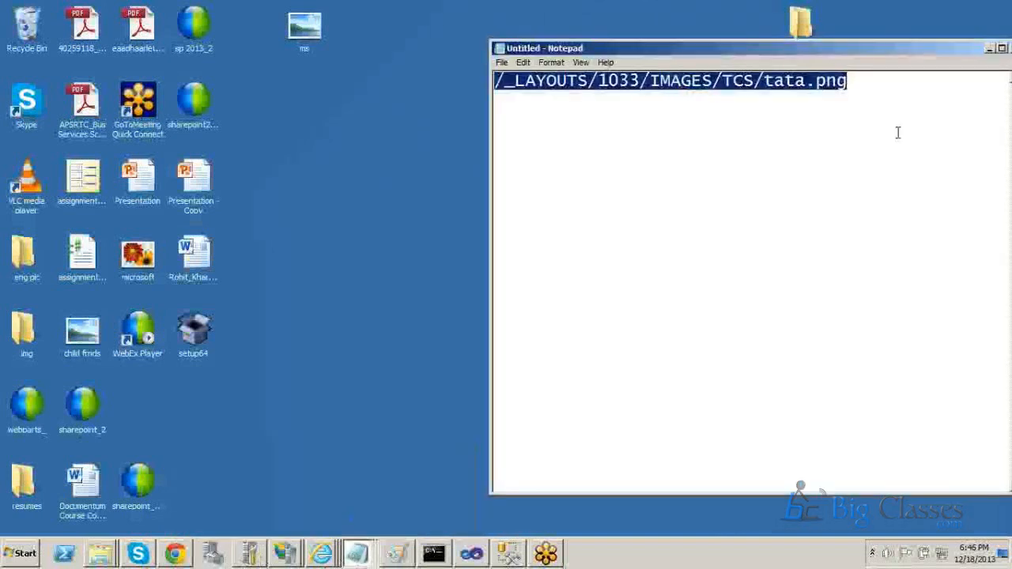
right_click(846, 46)
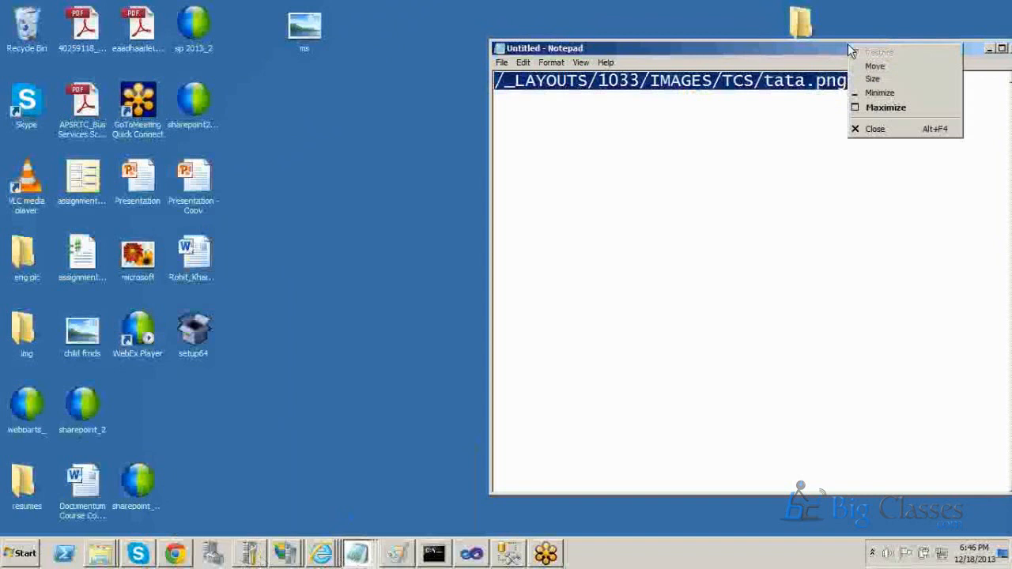
click(862, 128)
click(558, 283)
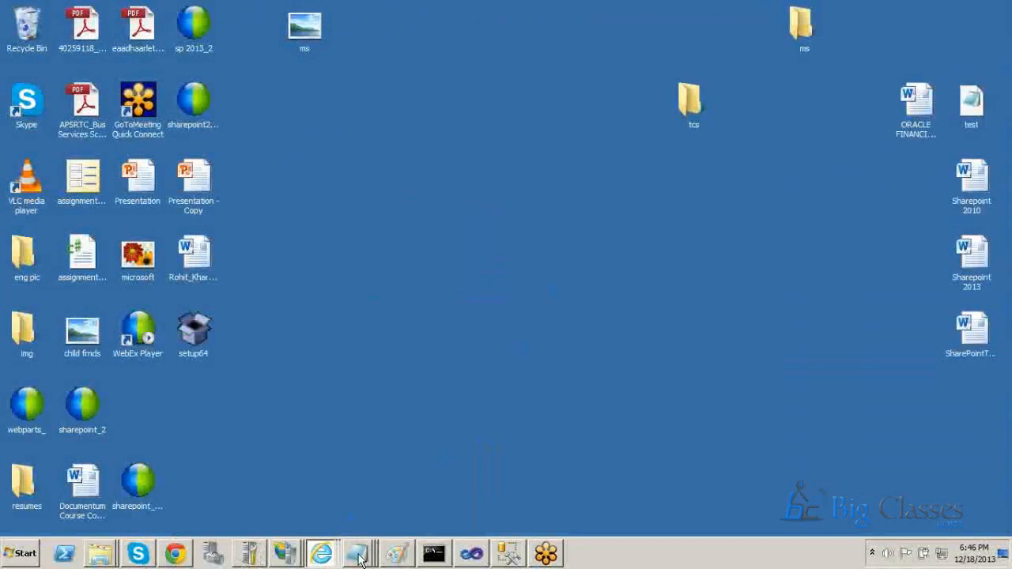
Close two more untitled Notepad windows without saving and erase the word "versign" from the remaining note.
mouse_move(366, 539)
click(408, 522)
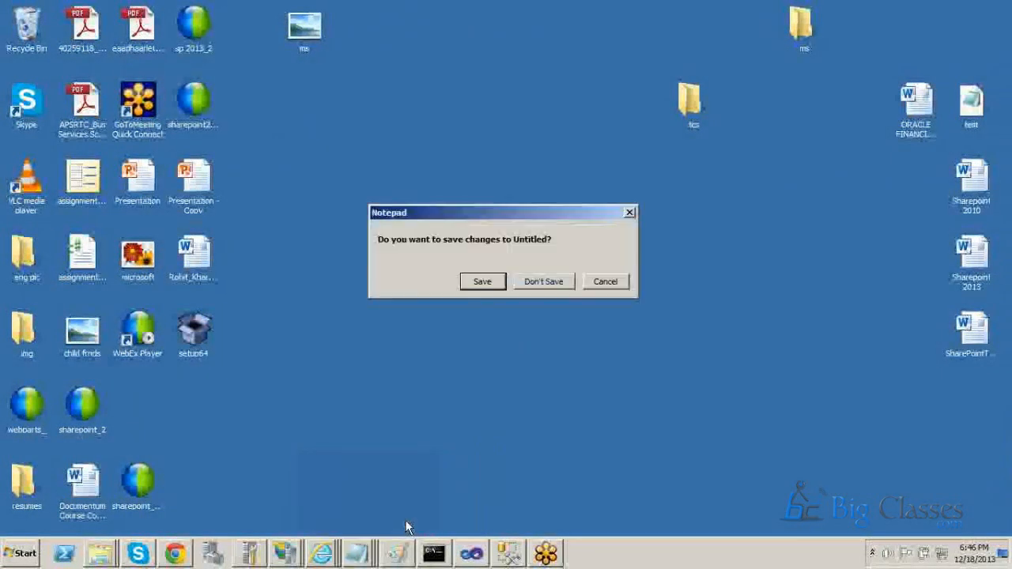
click(537, 278)
mouse_move(360, 553)
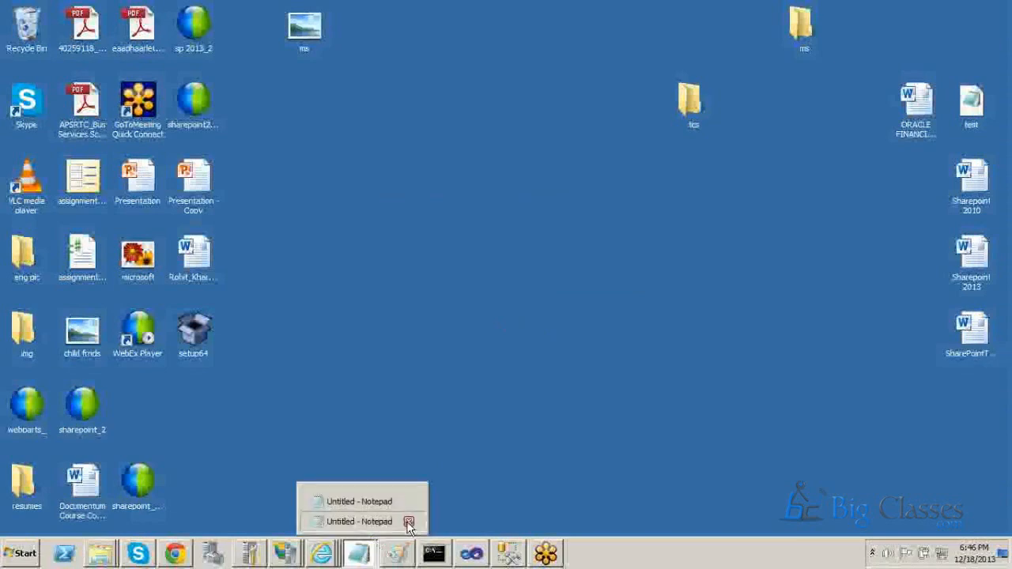
click(406, 520)
click(543, 282)
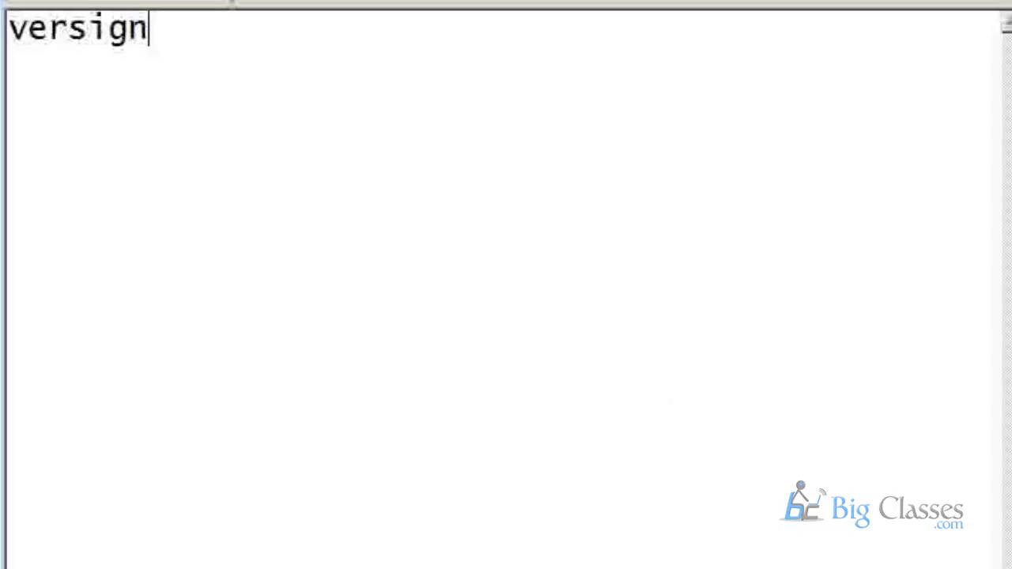
drag(216, 39, 10, 47)
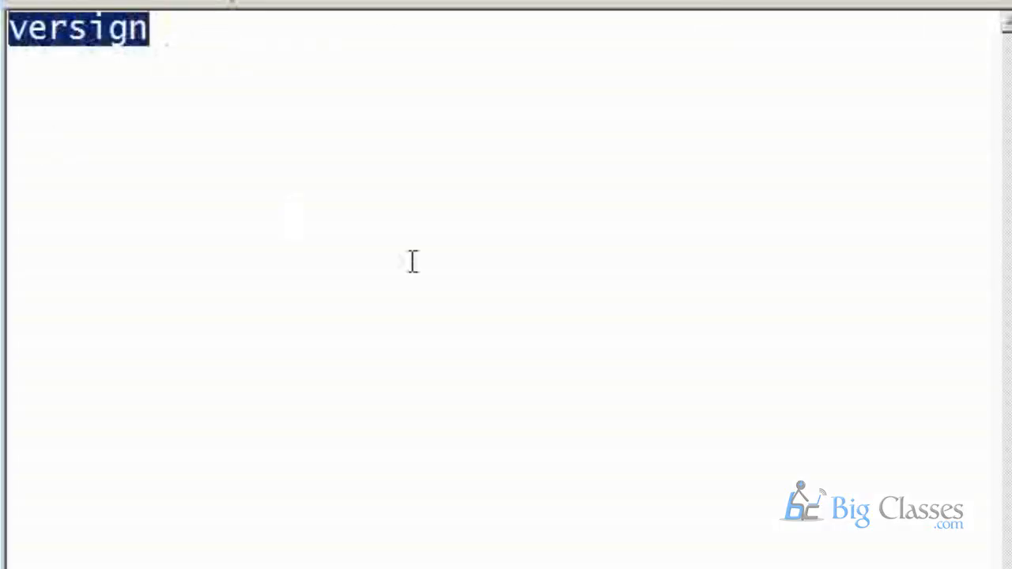
key(BackSpace)
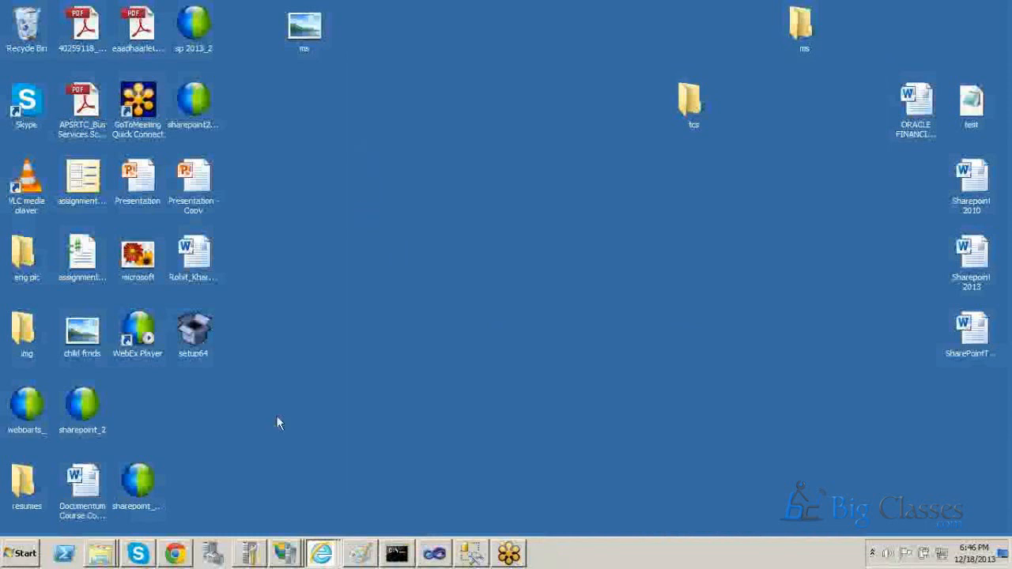
Open SharePoint 2010 Central Administration, close its browser window again and refresh the desktop.
click(22, 554)
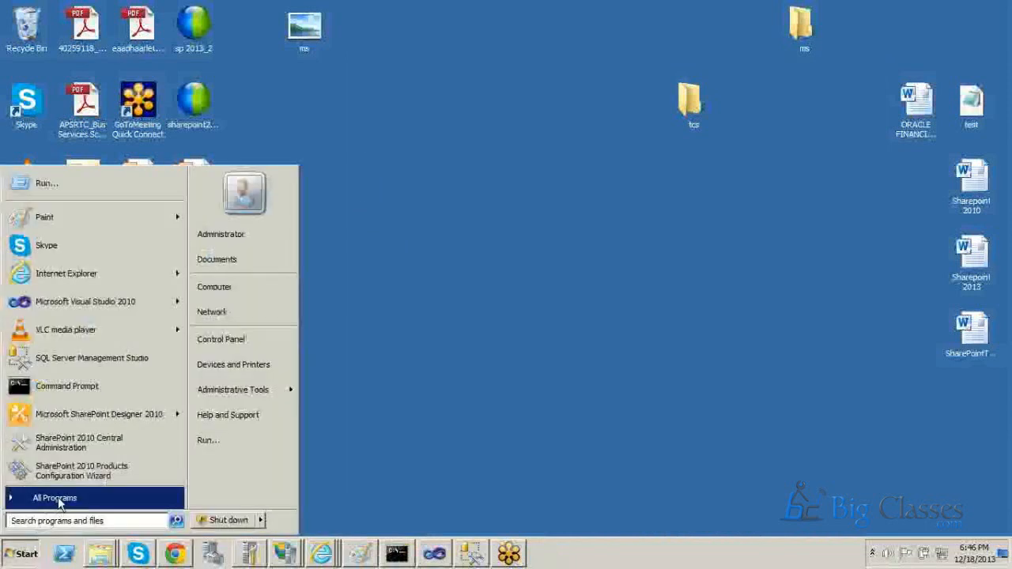
click(57, 500)
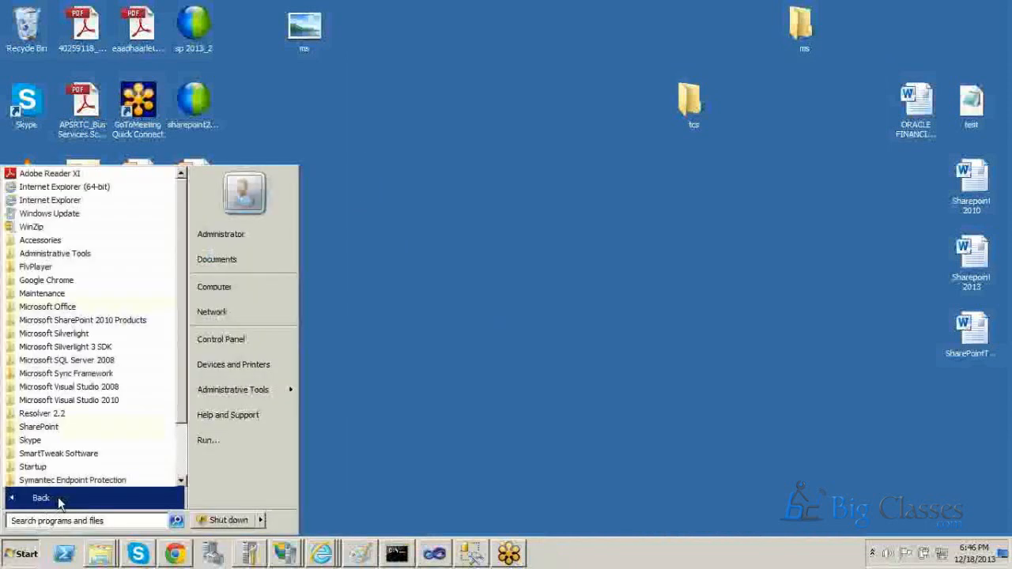
click(110, 325)
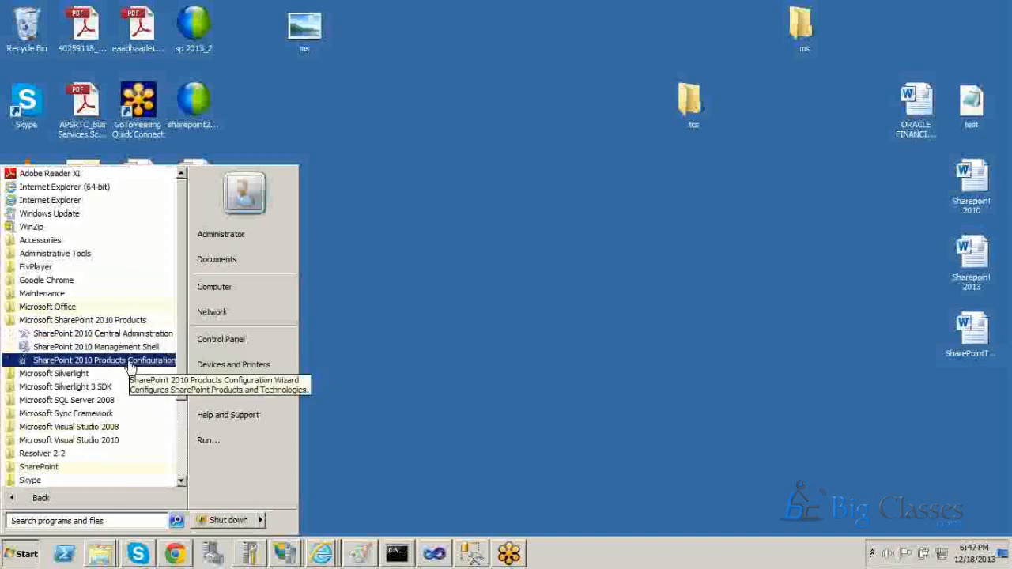
click(90, 336)
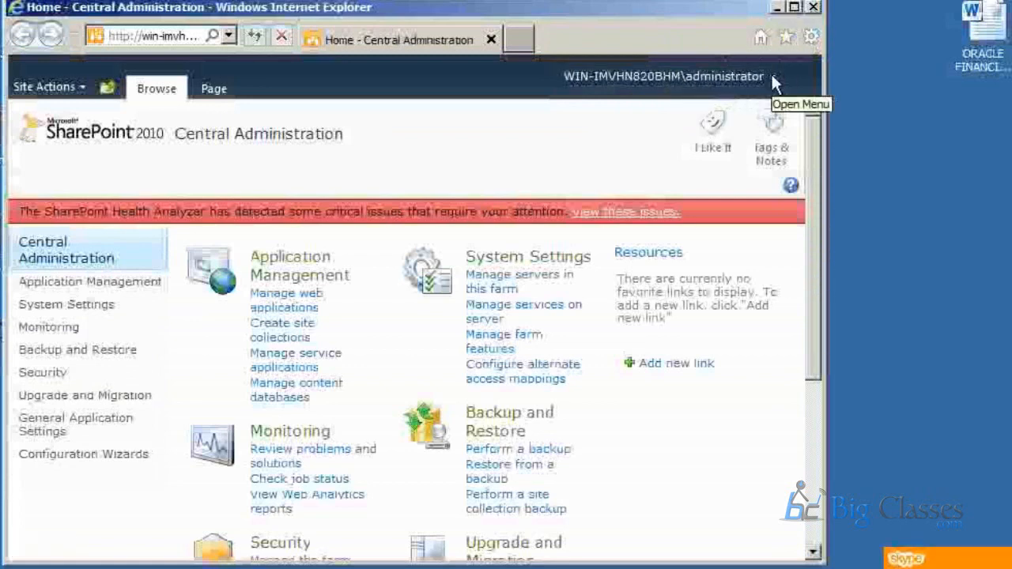
click(812, 10)
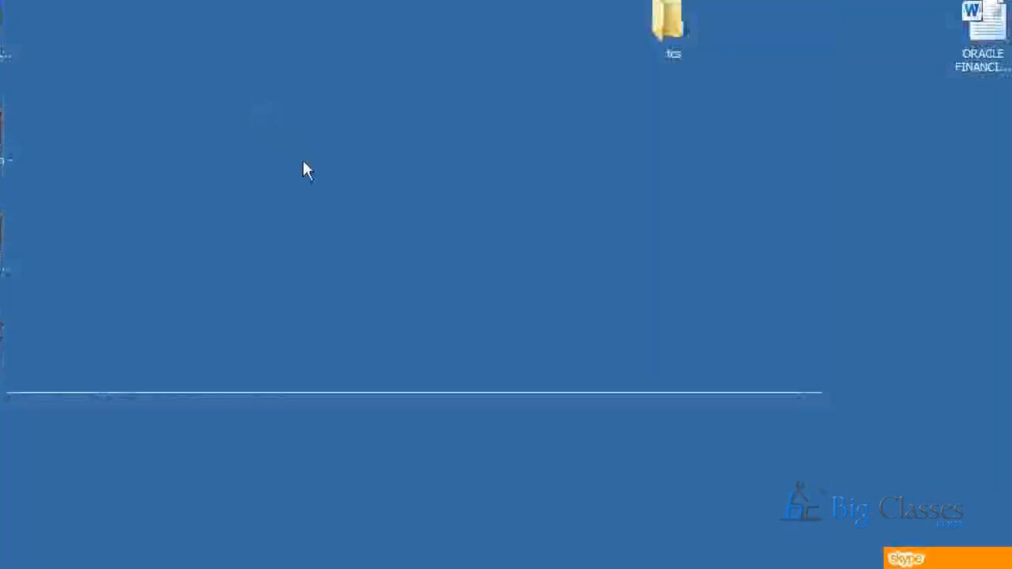
right_click(261, 106)
click(334, 161)
Close the Manage Content Databases, Web Applications Management and TCS - Home browser windows.
click(4, 554)
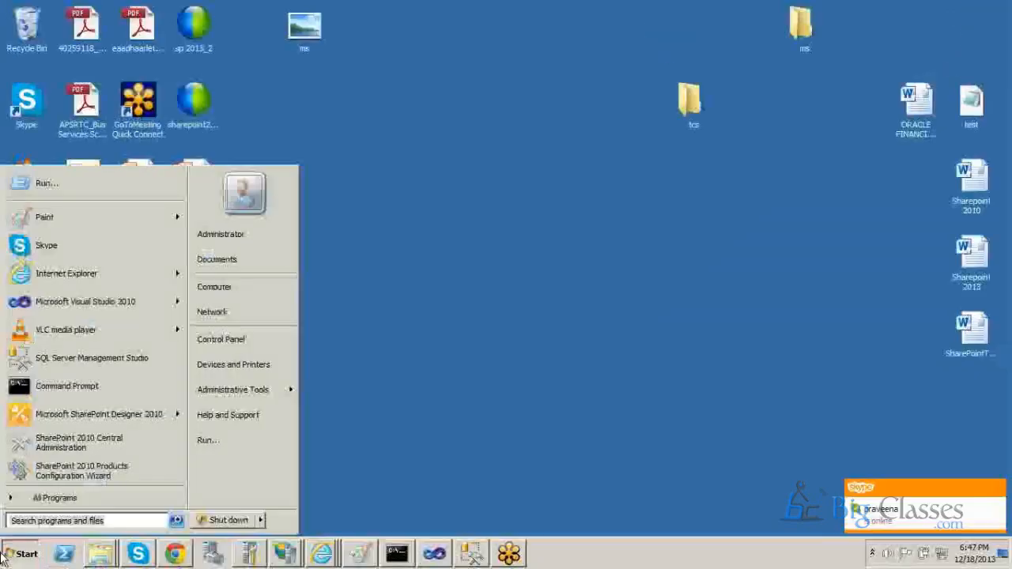
click(54, 497)
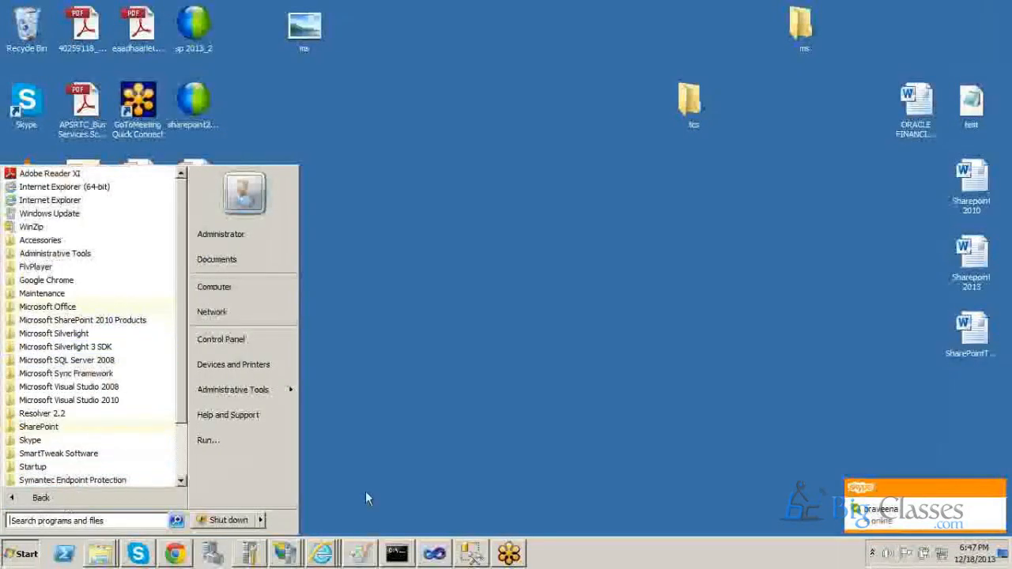
click(321, 554)
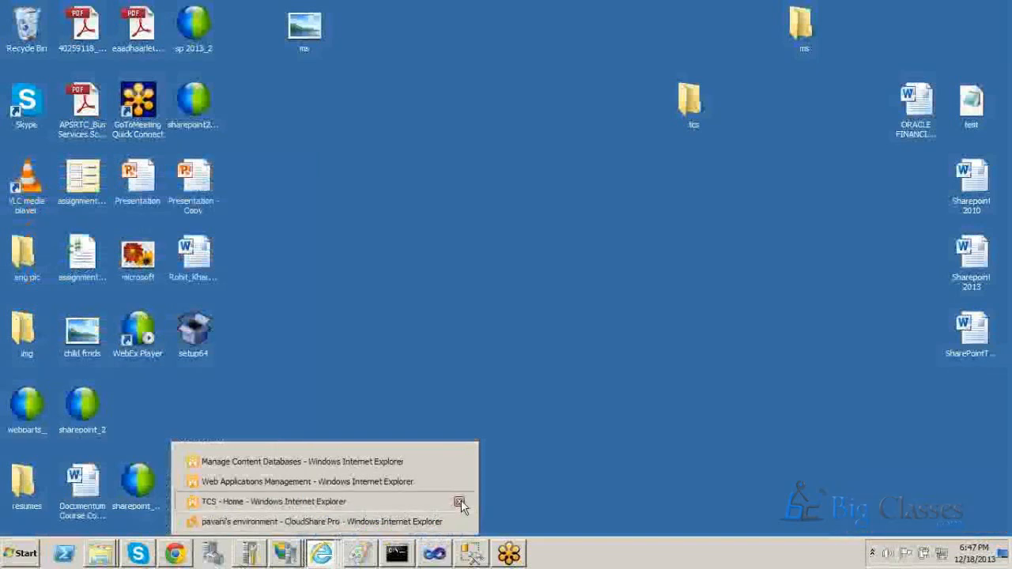
click(459, 503)
click(459, 500)
click(458, 500)
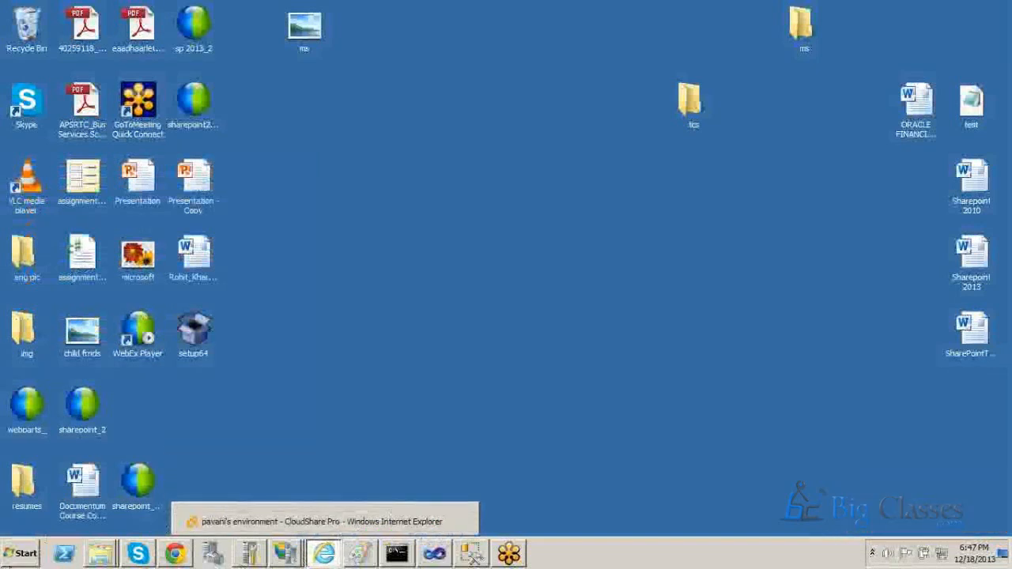
Launch SharePoint 2010 Central Administration from the Microsoft SharePoint 2010 Products group.
click(23, 554)
click(45, 495)
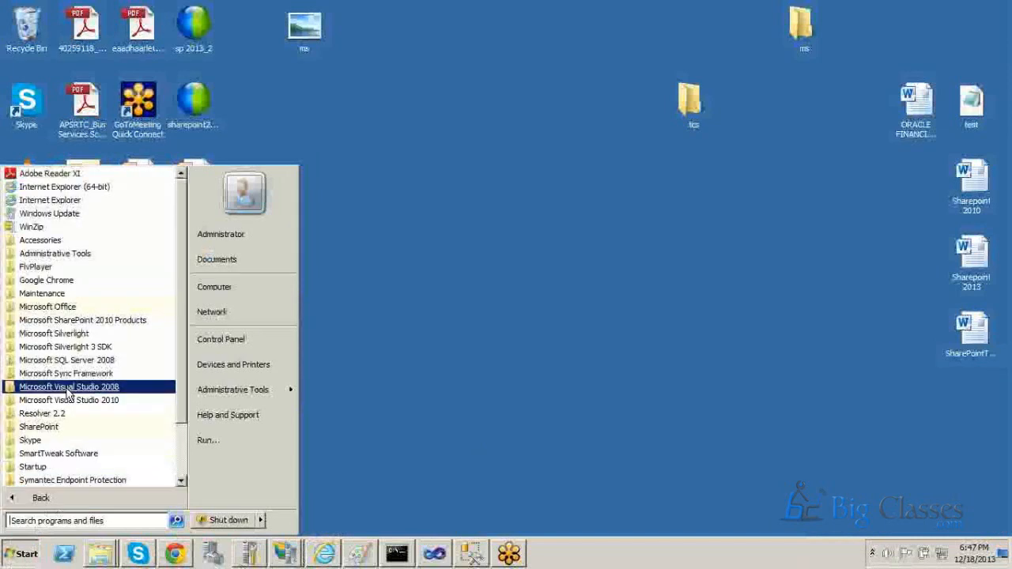
click(72, 324)
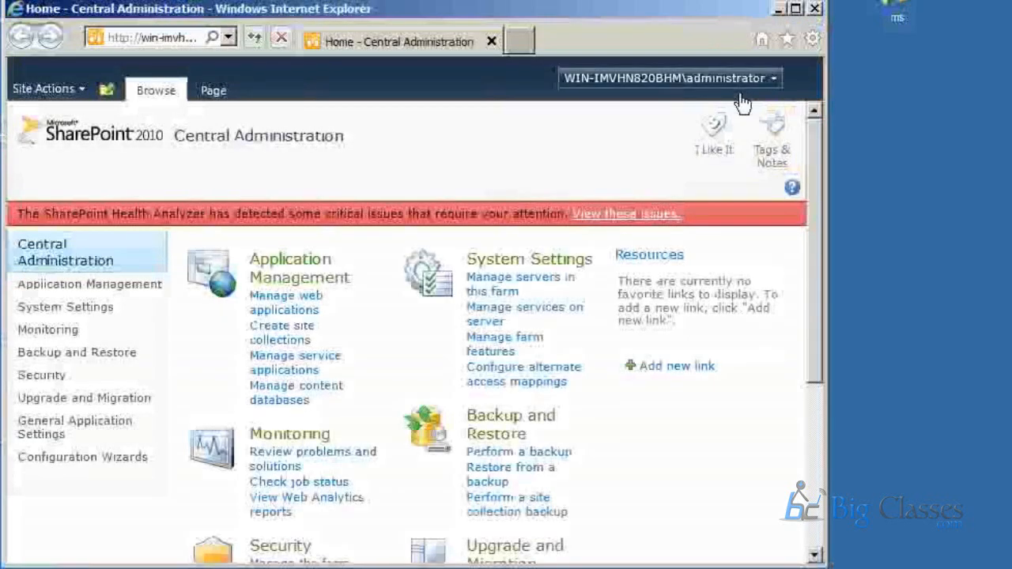
Choose to sign in to Central Administration as a different user and use another account for the credentials.
click(743, 78)
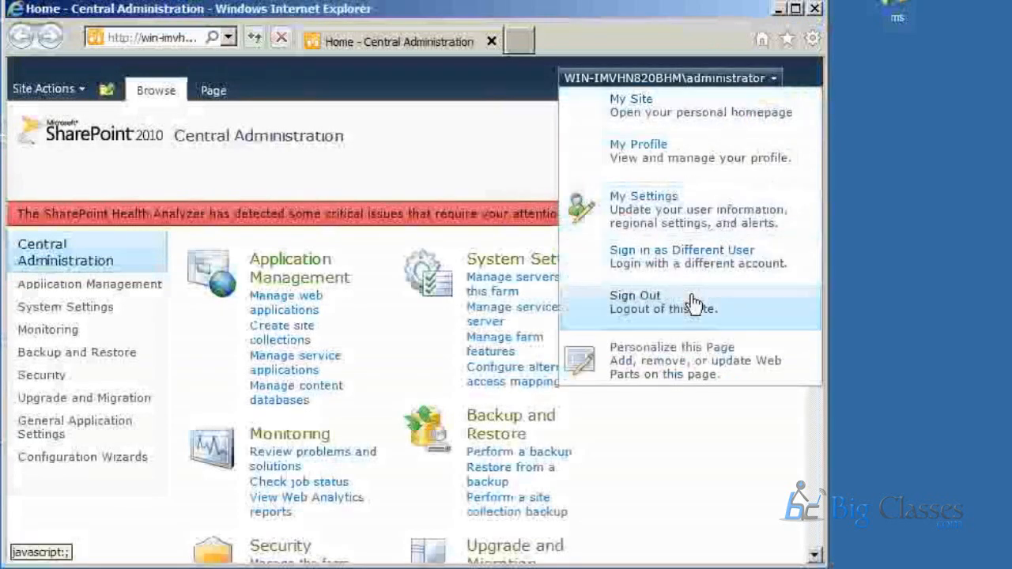
click(694, 267)
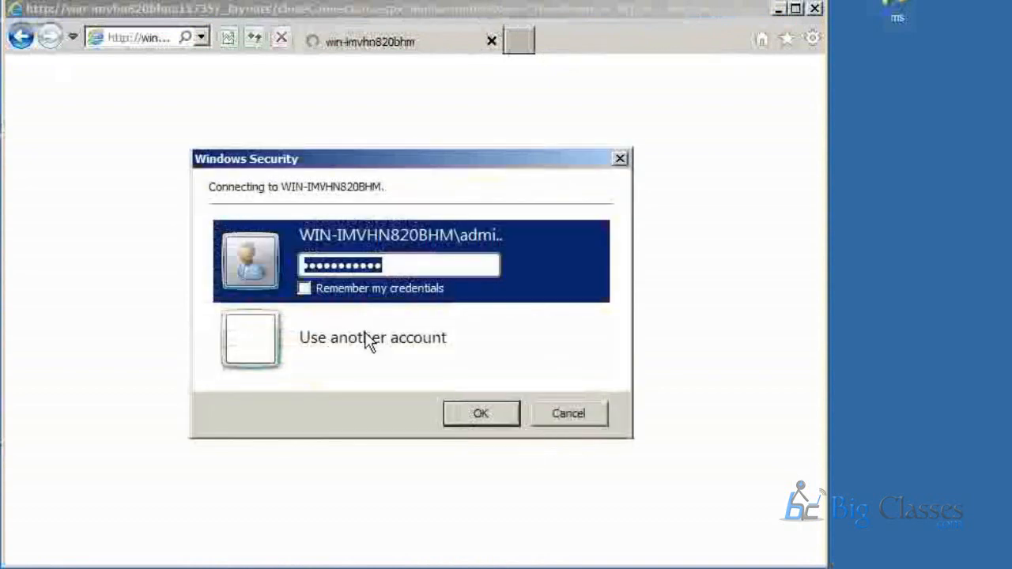
click(369, 340)
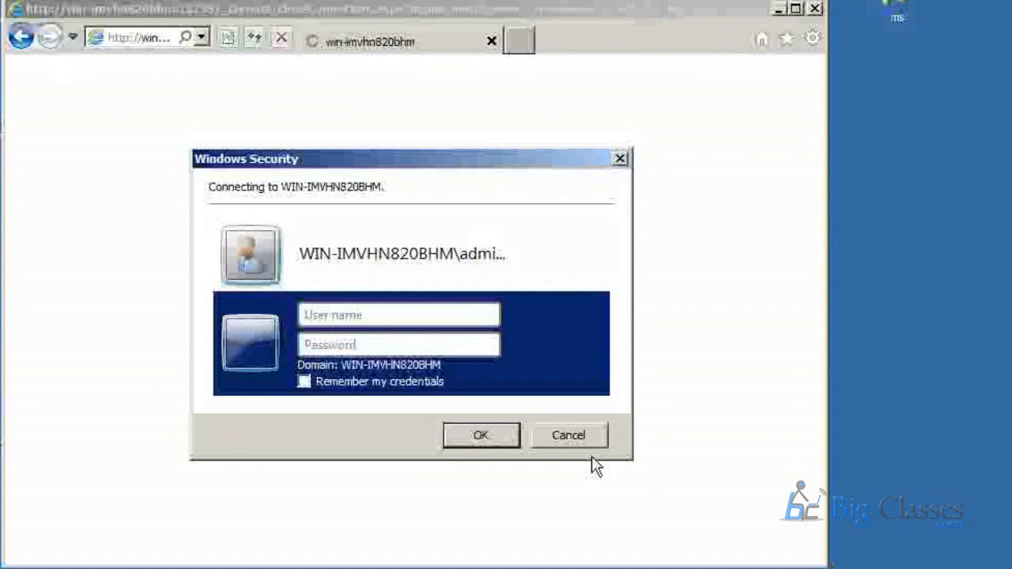
Try to sign in with the user name "adminitrator" and the account password, cancel the credentials prompt and close the browser window.
text(amini)
key(BackSpace)
key(BackSpace)
key(BackSpace)
key(BackSpace)
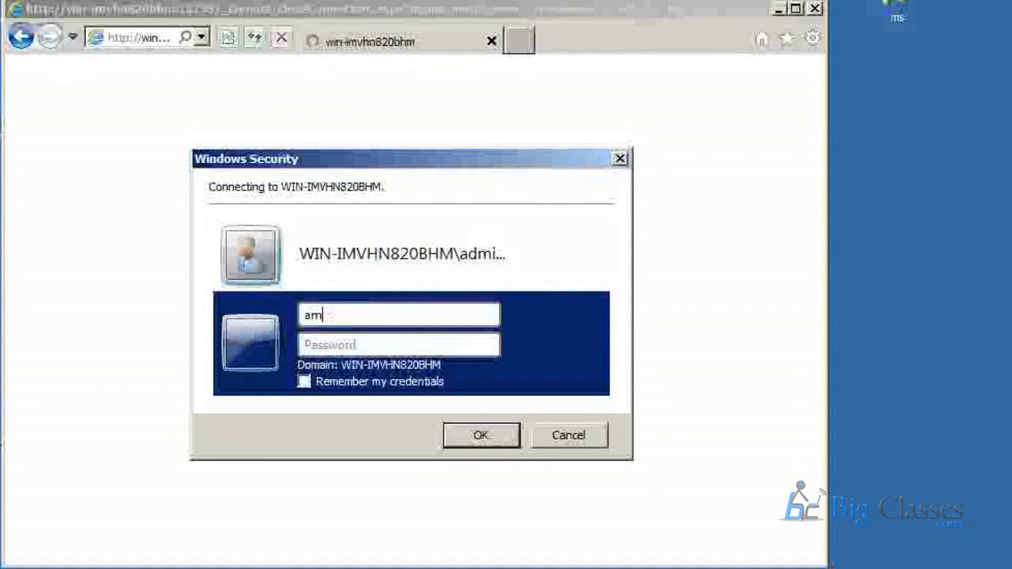
text(dminitrator)
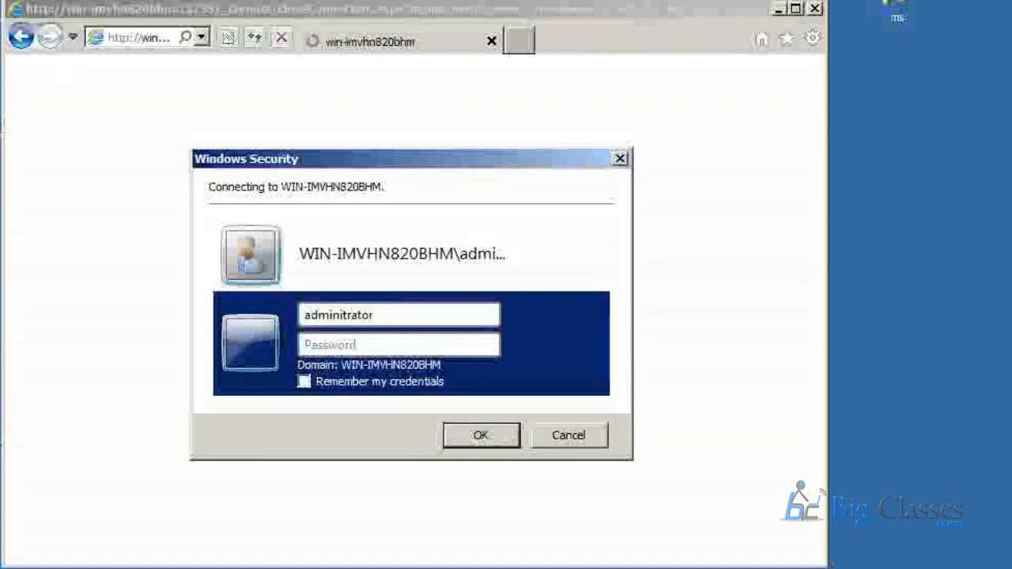
text(••••••••••••)
key(Return)
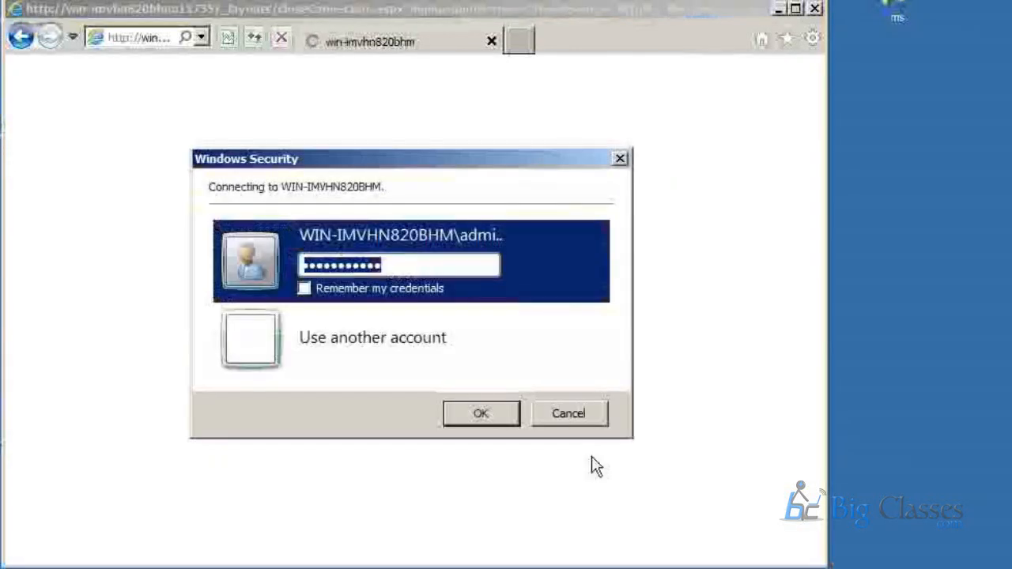
click(560, 422)
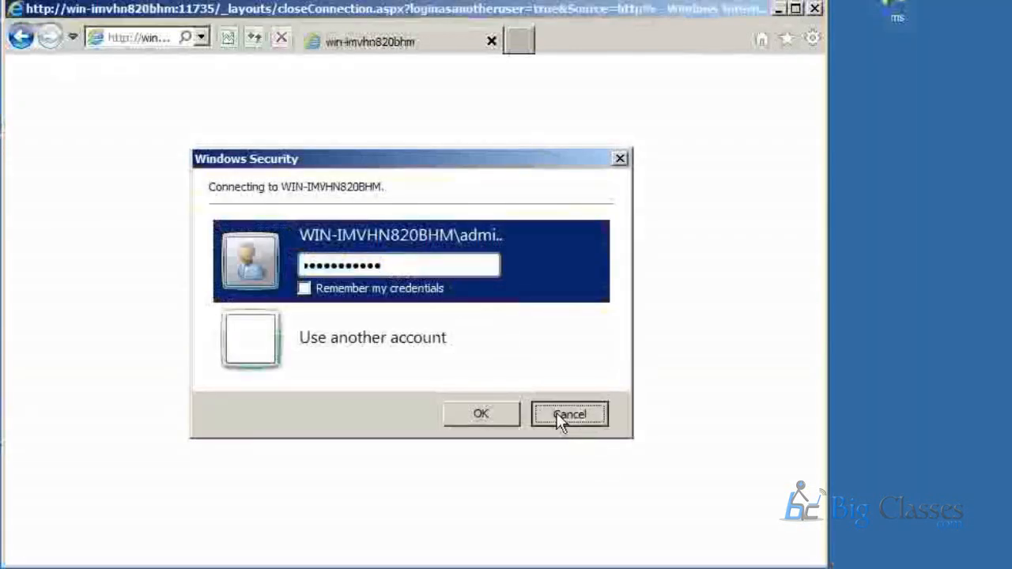
click(815, 11)
Reopen SharePoint 2010 Central Administration from the Microsoft SharePoint 2010 Products group.
click(22, 555)
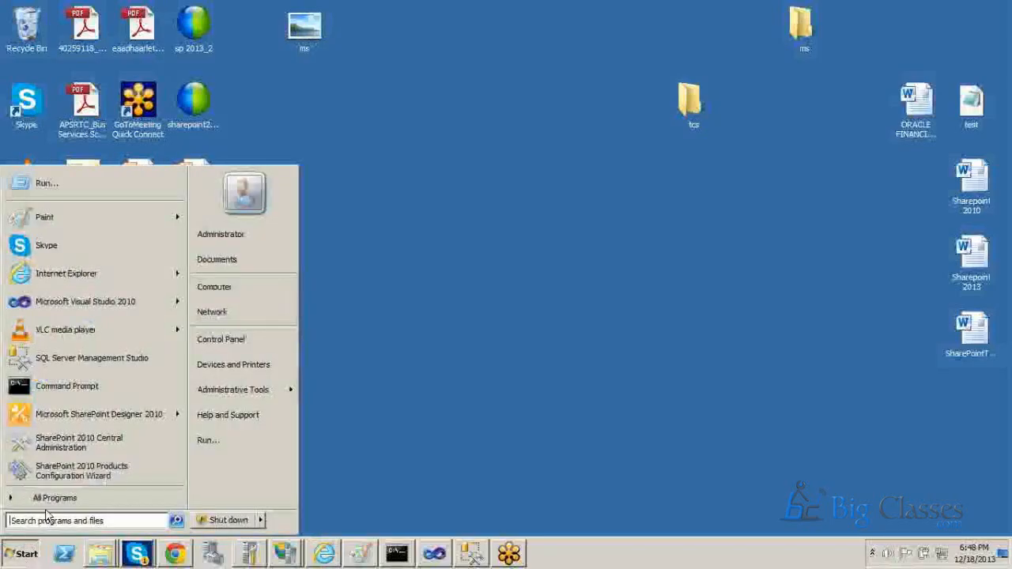
click(47, 498)
click(79, 320)
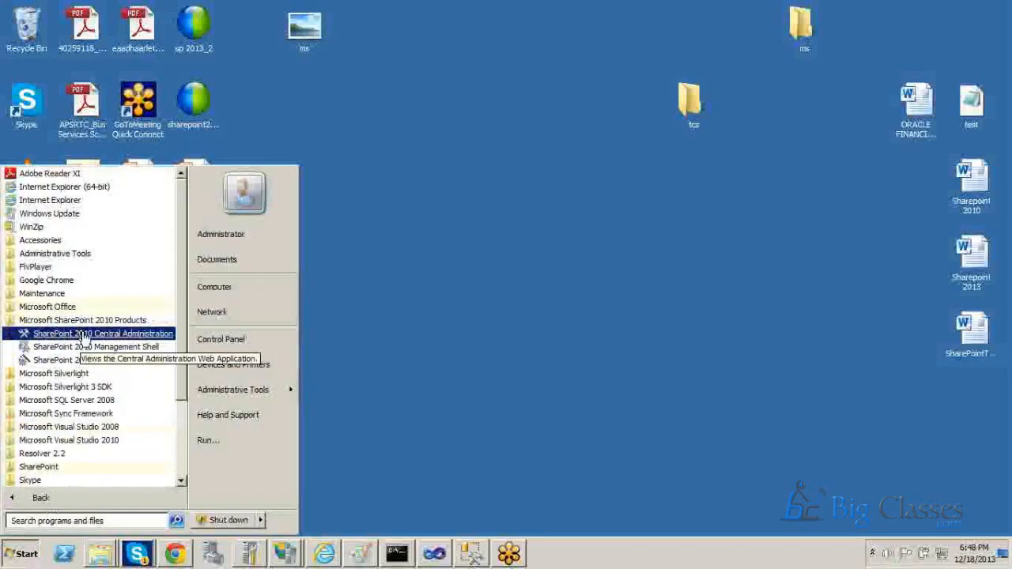
click(83, 331)
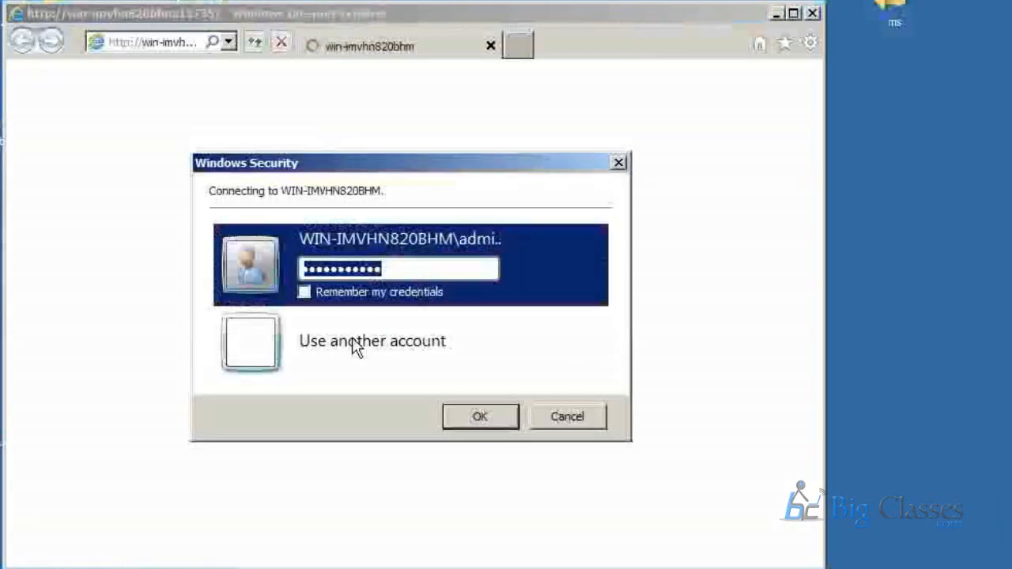
Sign in to Central Administration using another account, entering the user name "administrator" and the account password.
click(358, 340)
text(admini)
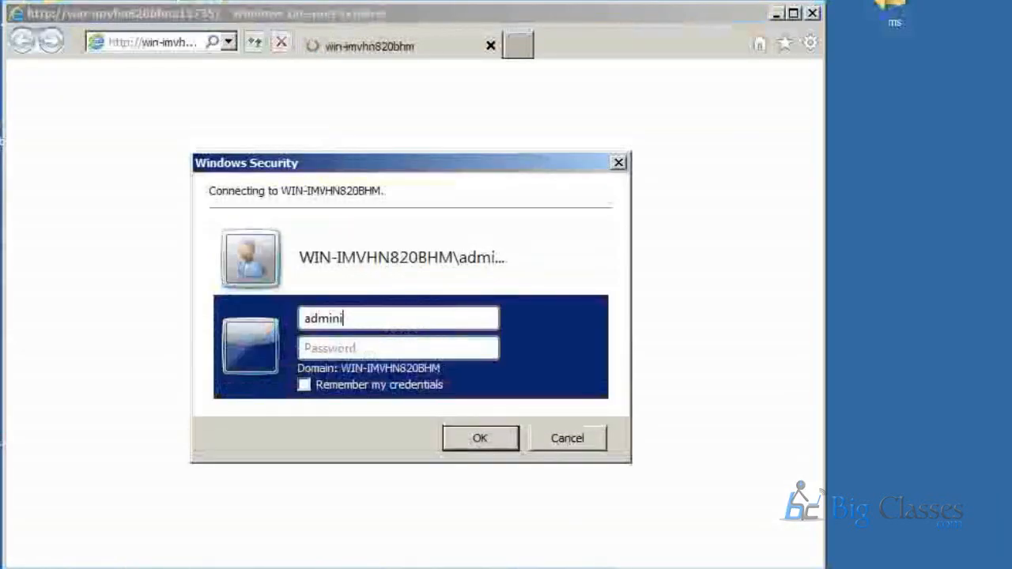
text(strator)
key(Tab)
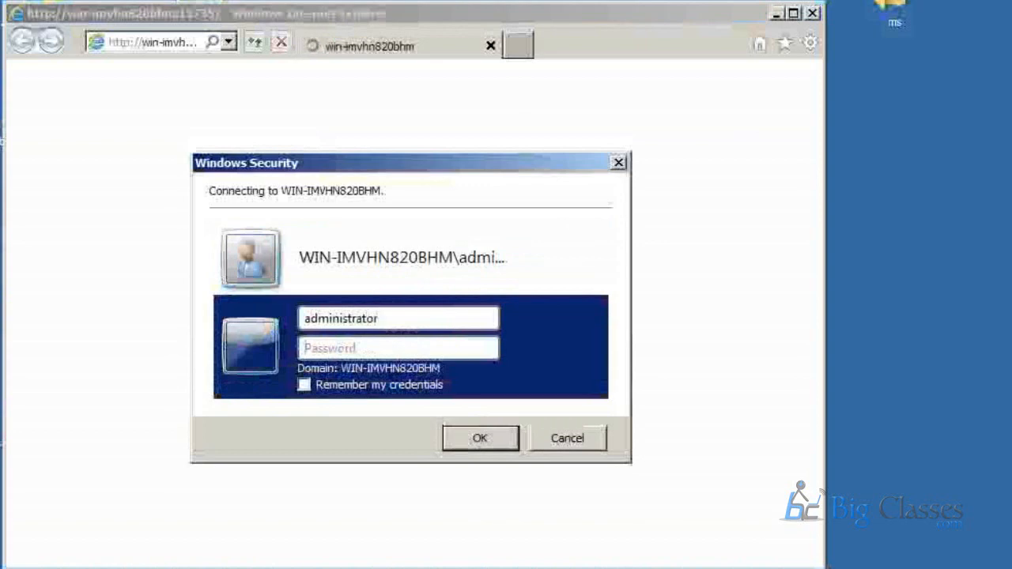
text(••••••••••••)
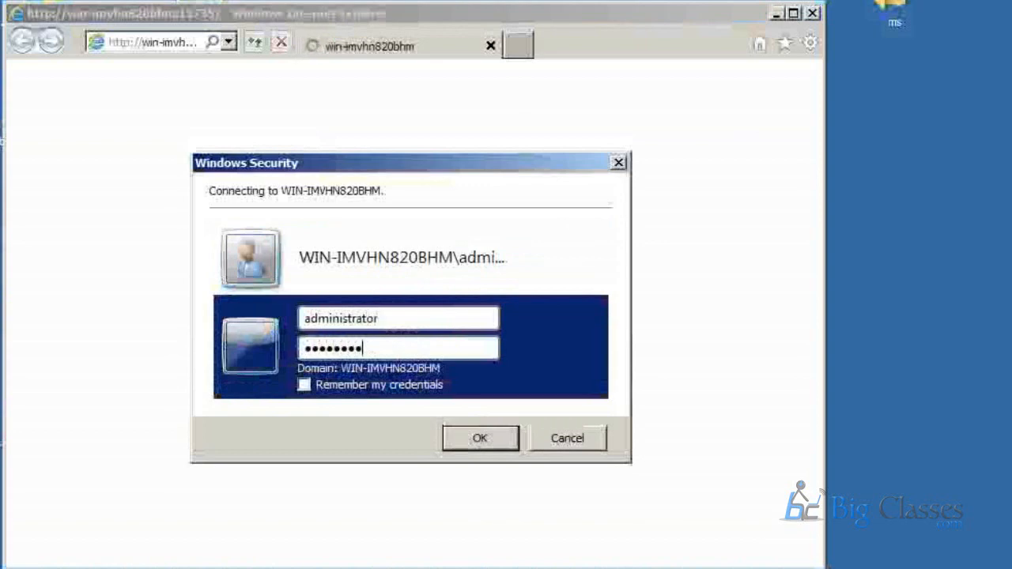
key(Return)
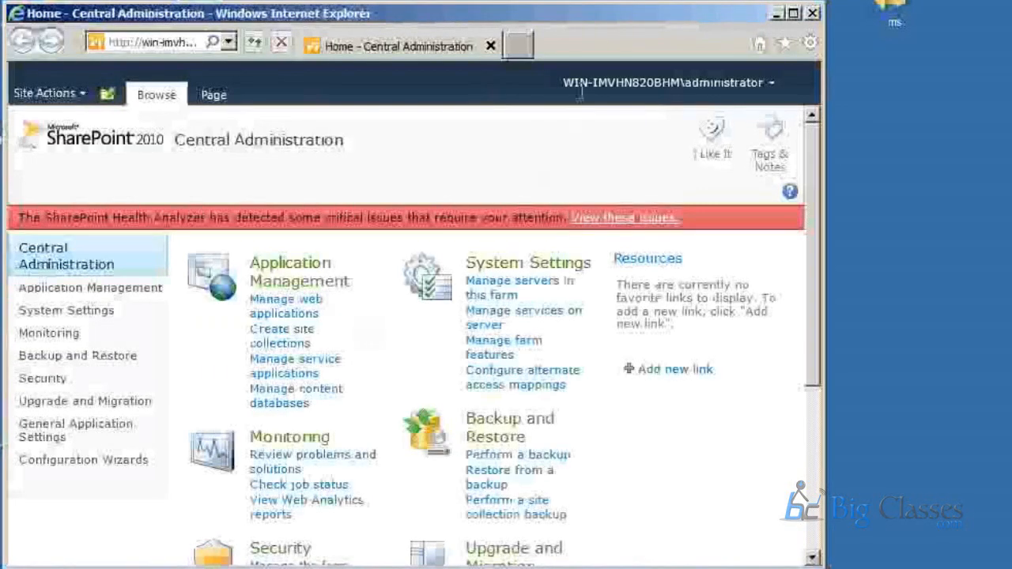
Show Central Administration in full-screen view and open a blank Notepad document through the Run command "notepad".
key(F11)
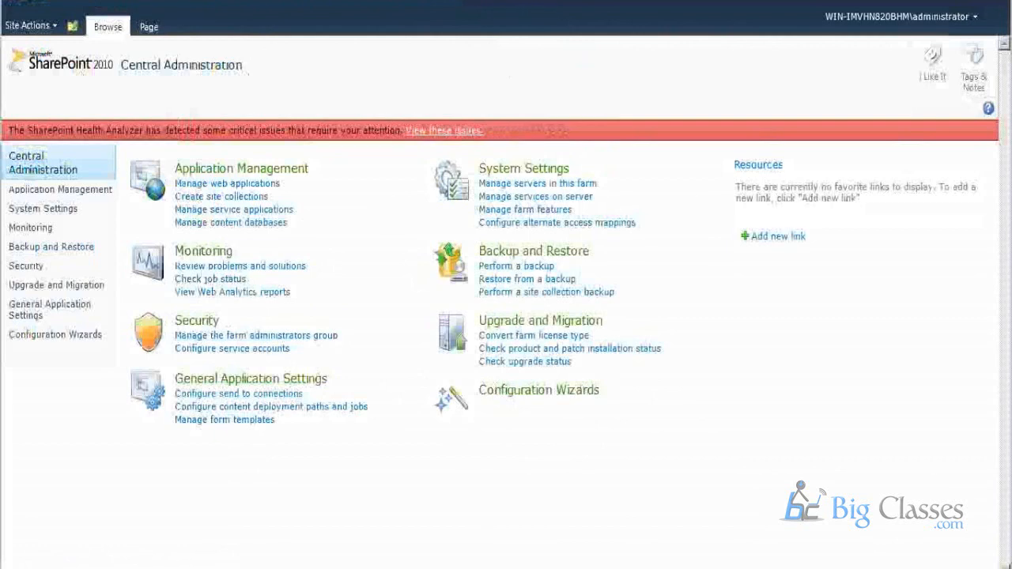
key(super)
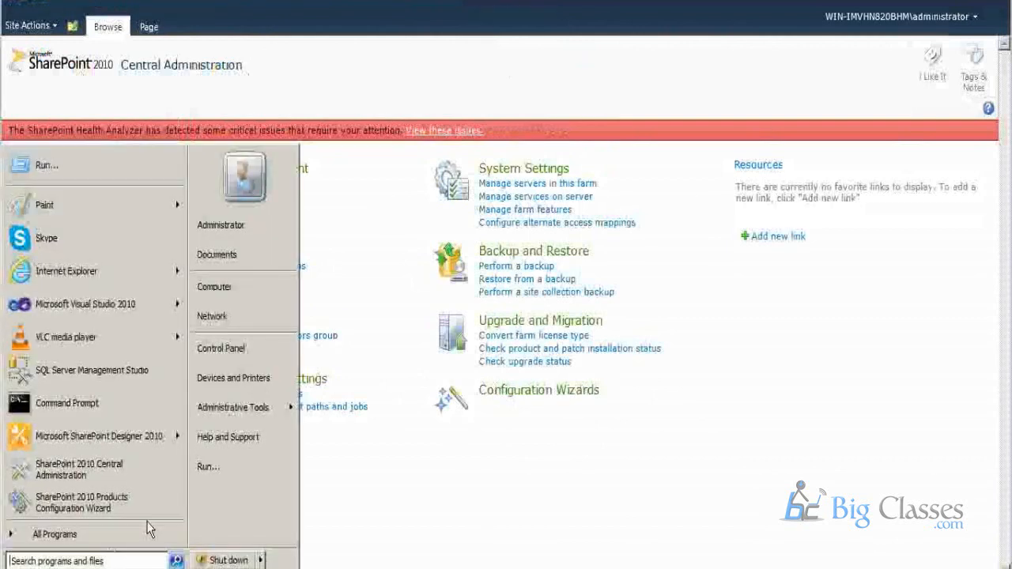
click(237, 463)
text(n)
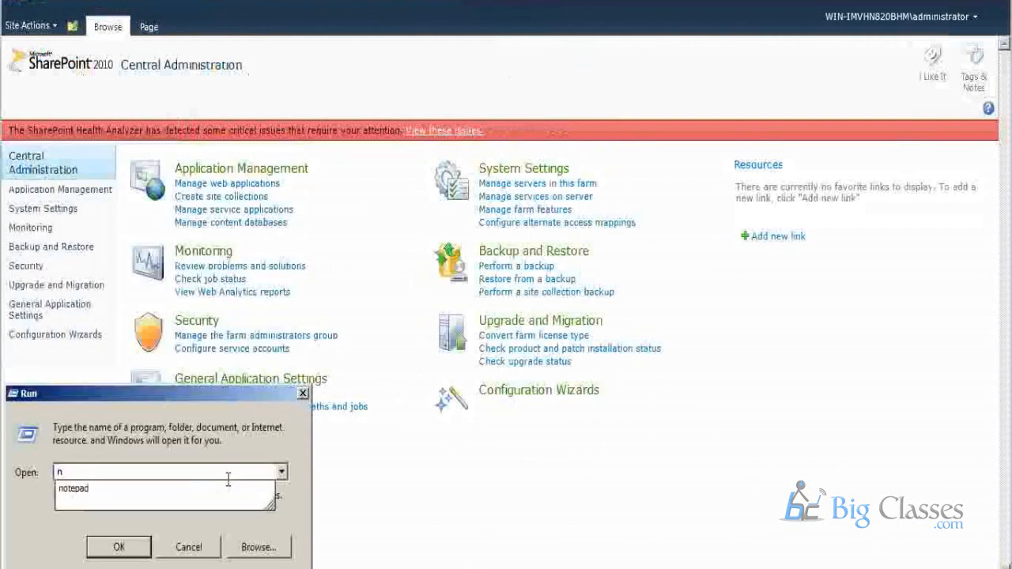
text(otepad)
key(Return)
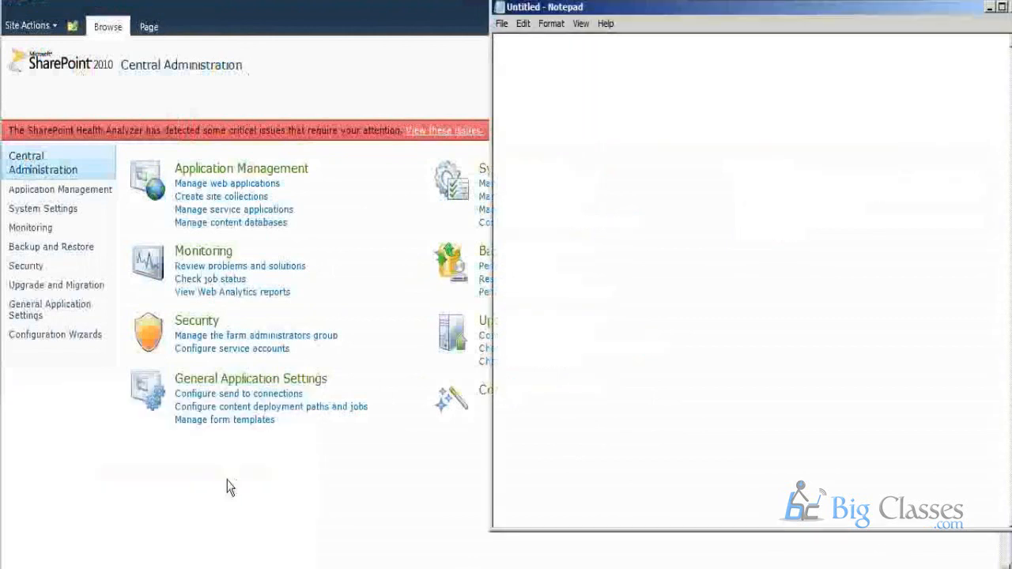
Write the notes "configuratin" and "sharepoint_admin" on separate lines, leave a blank line, and add "content db".
text(configuratin )
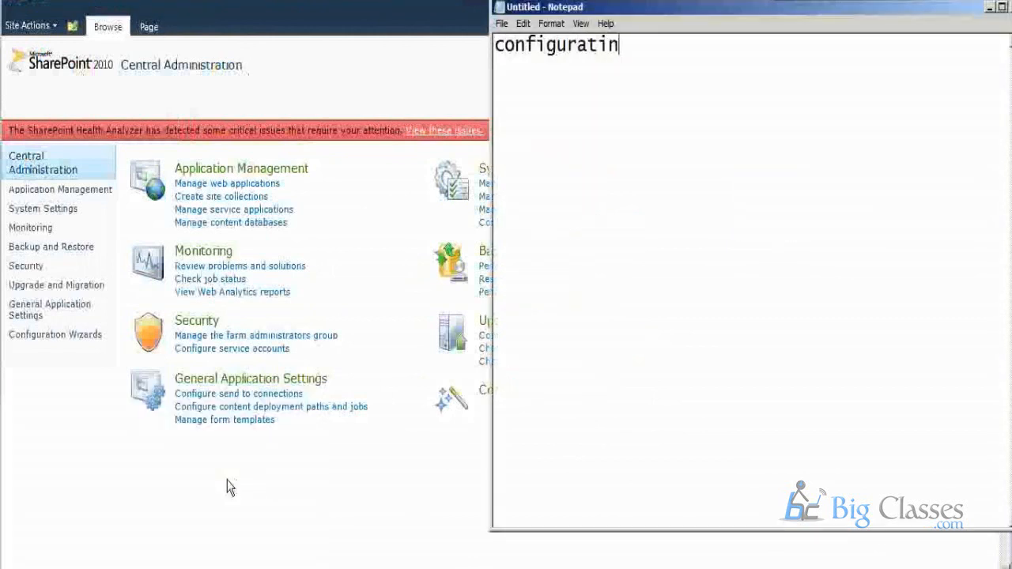
text(sharepoint_admin)
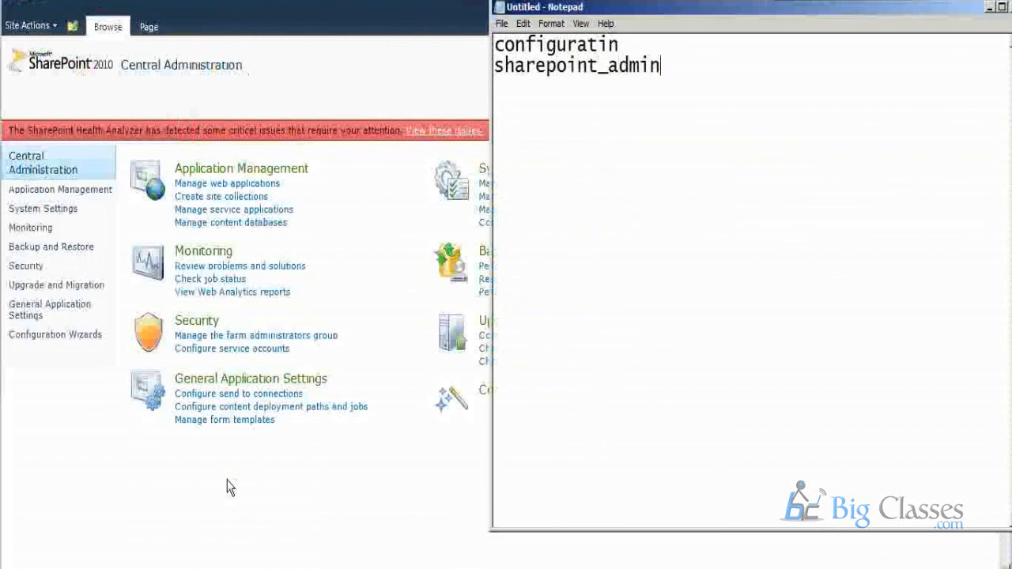
key(Return)
text(content)
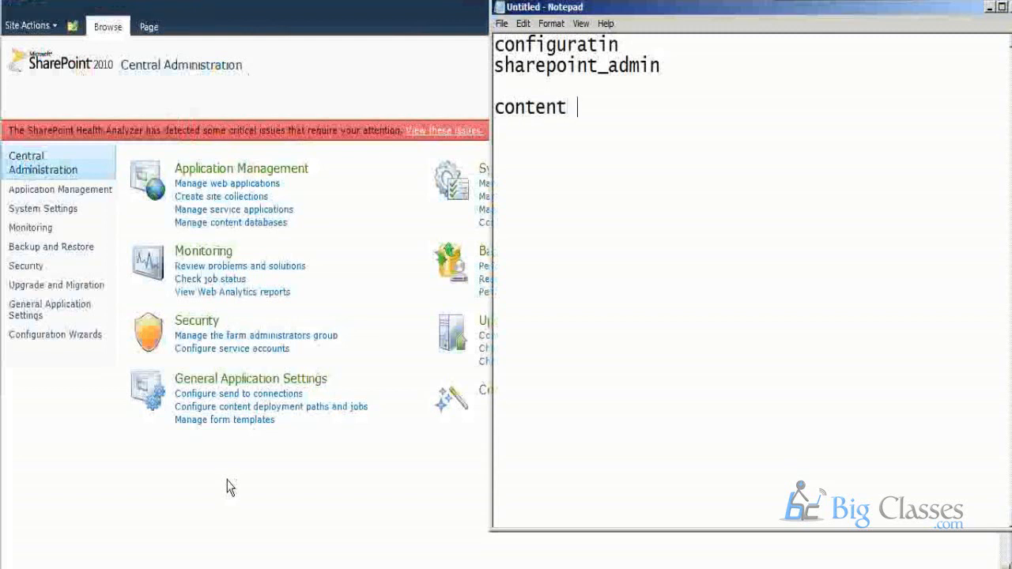
text( db)
Highlight the database notes one by one and extend the second line to read "sharepoint_admincontent".
drag(644, 44, 491, 45)
drag(601, 107, 494, 107)
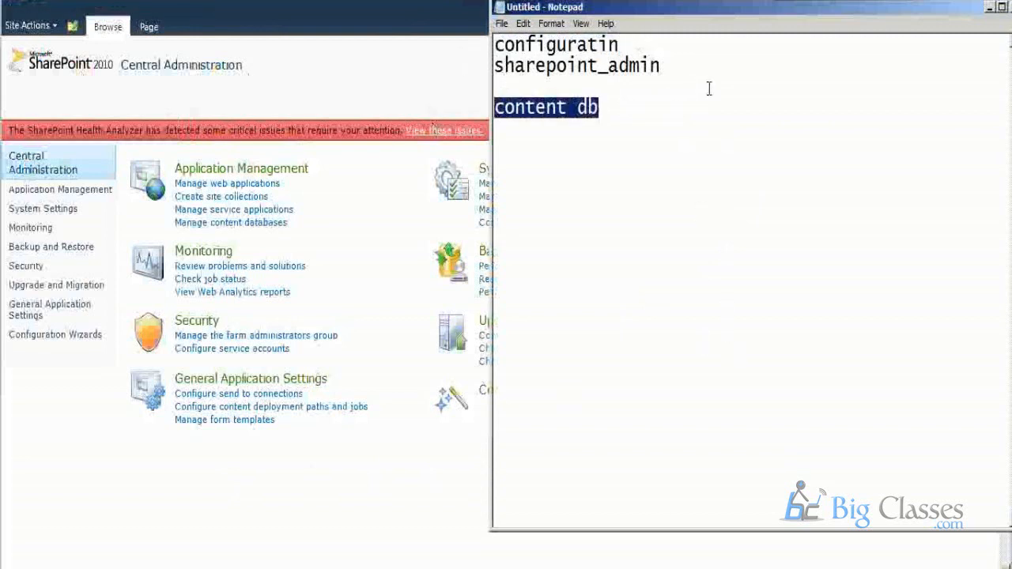
drag(715, 67, 493, 71)
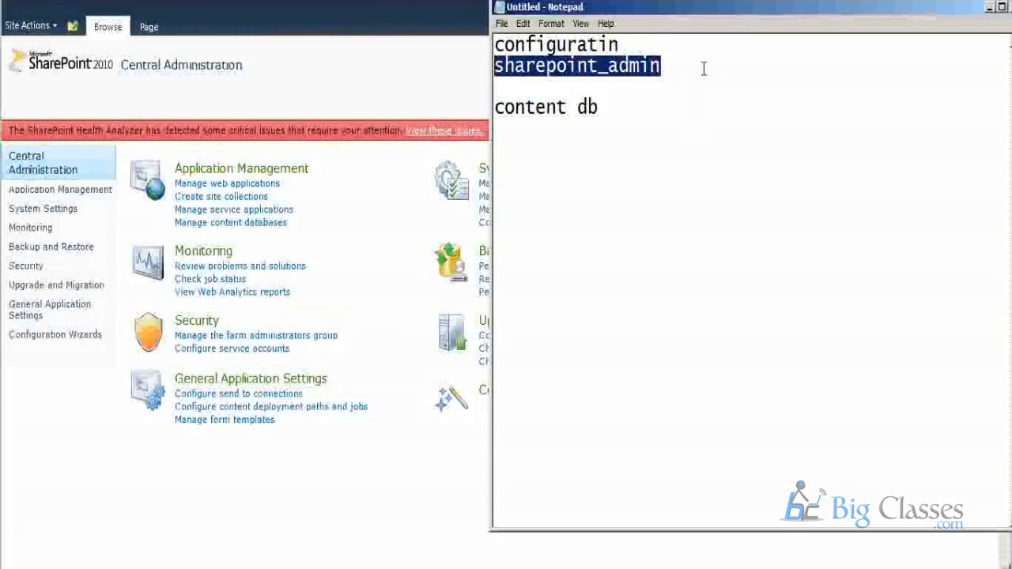
click(703, 70)
text(content)
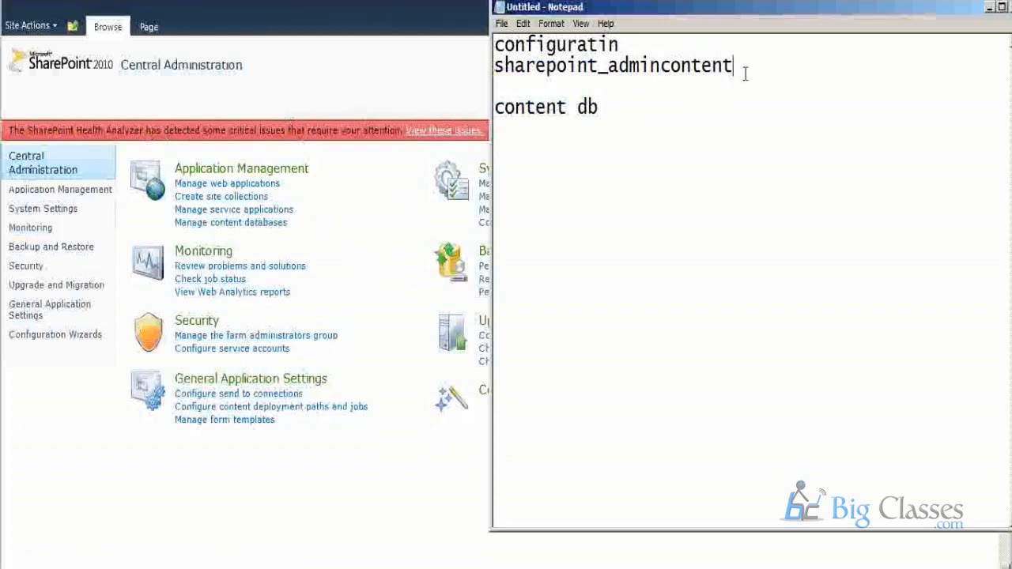
drag(745, 73, 474, 70)
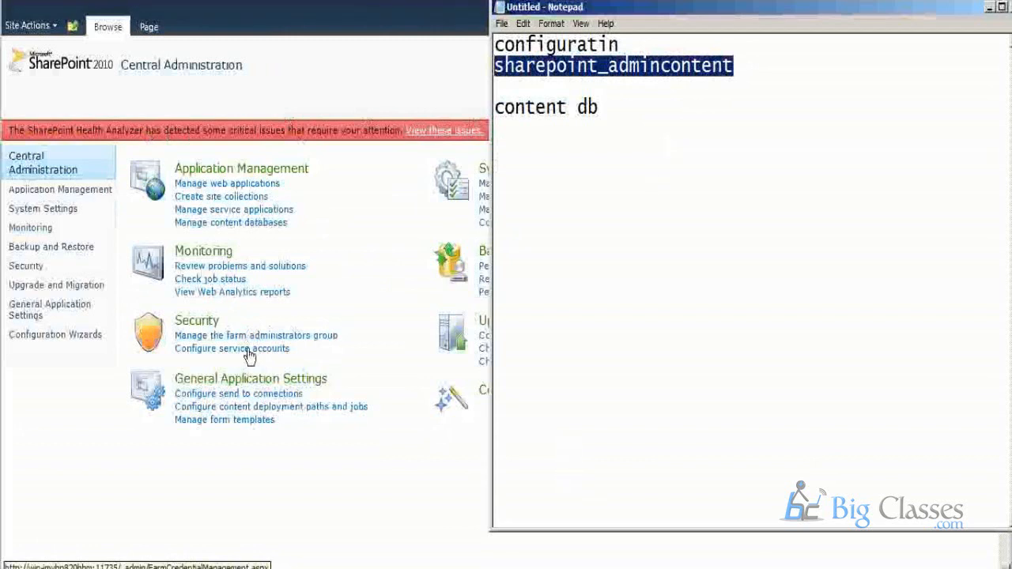
Look over the Central Administration page and the notes once more, and close Notepad without saving.
click(118, 491)
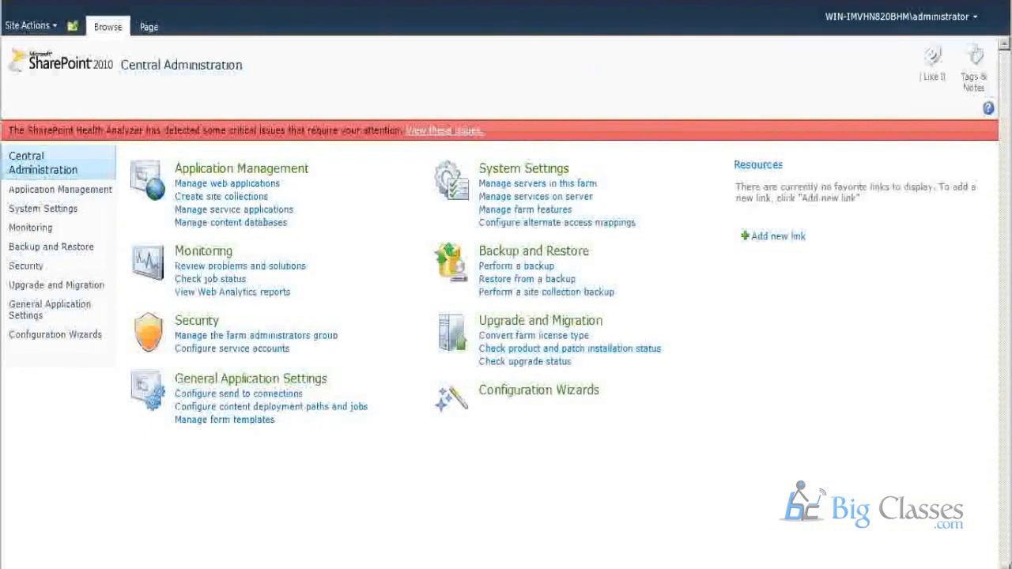
key(alt+Tab)
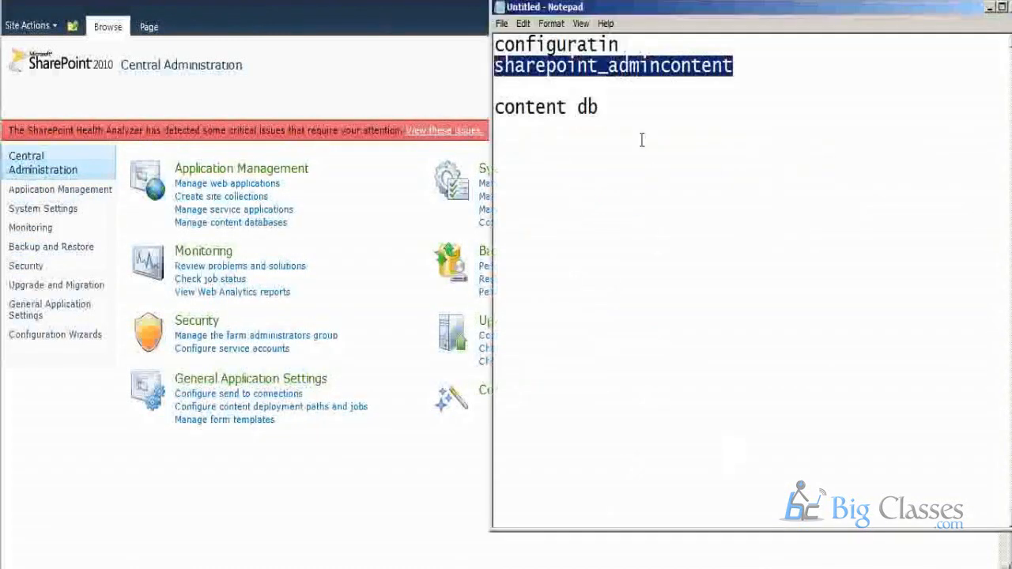
click(646, 85)
drag(753, 72, 501, 78)
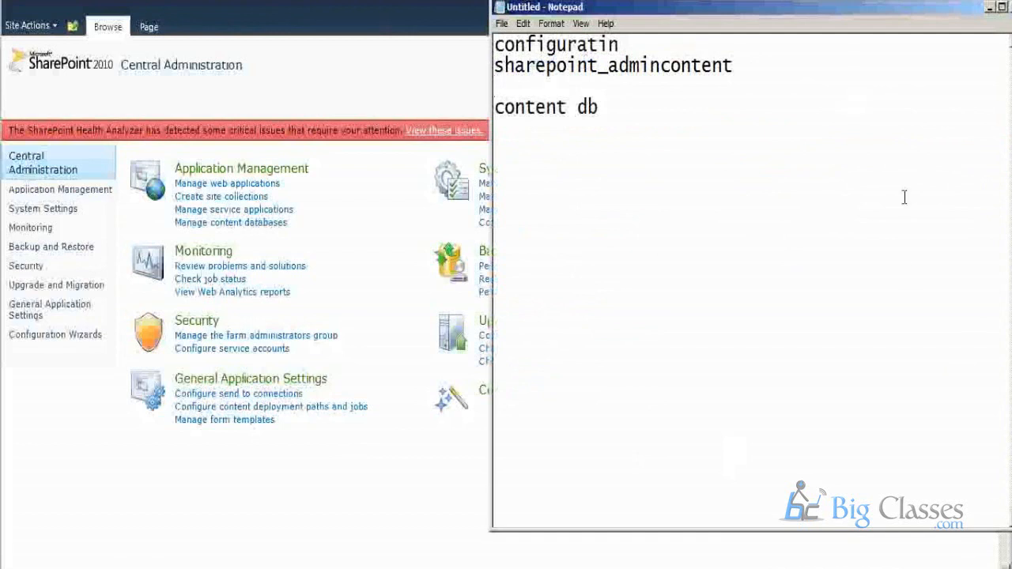
right_click(786, 12)
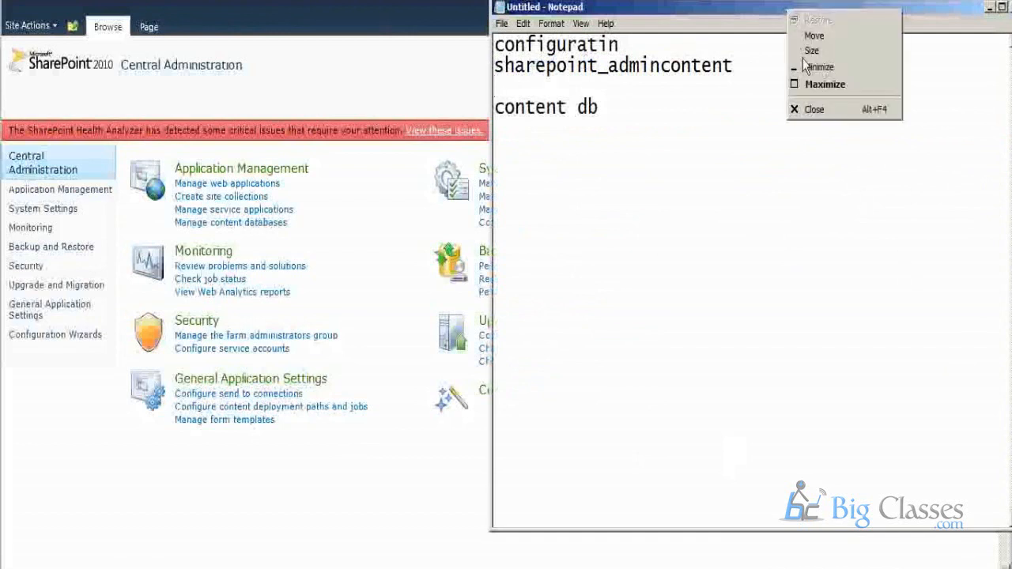
click(819, 115)
click(546, 279)
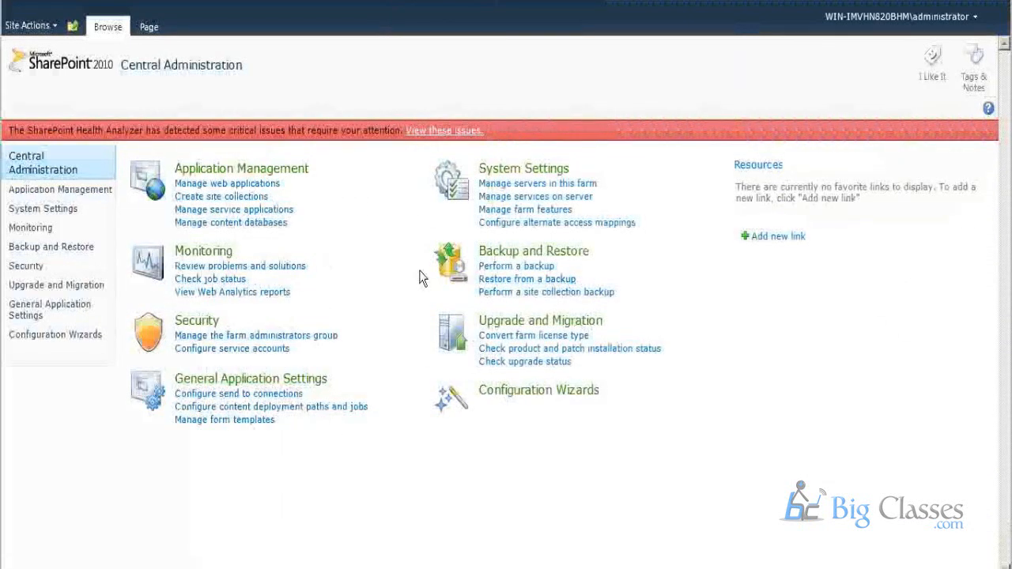
Survey the category groups on the Central Administration home page, from Application Management and System Settings down to General Application Settings.
drag(323, 228, 173, 165)
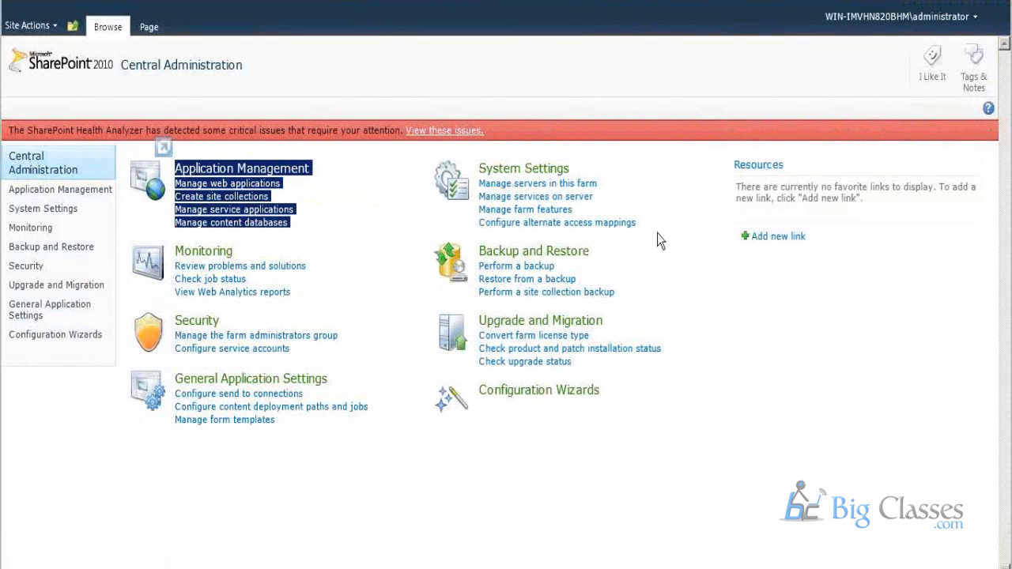
drag(637, 227, 473, 154)
drag(292, 295, 174, 263)
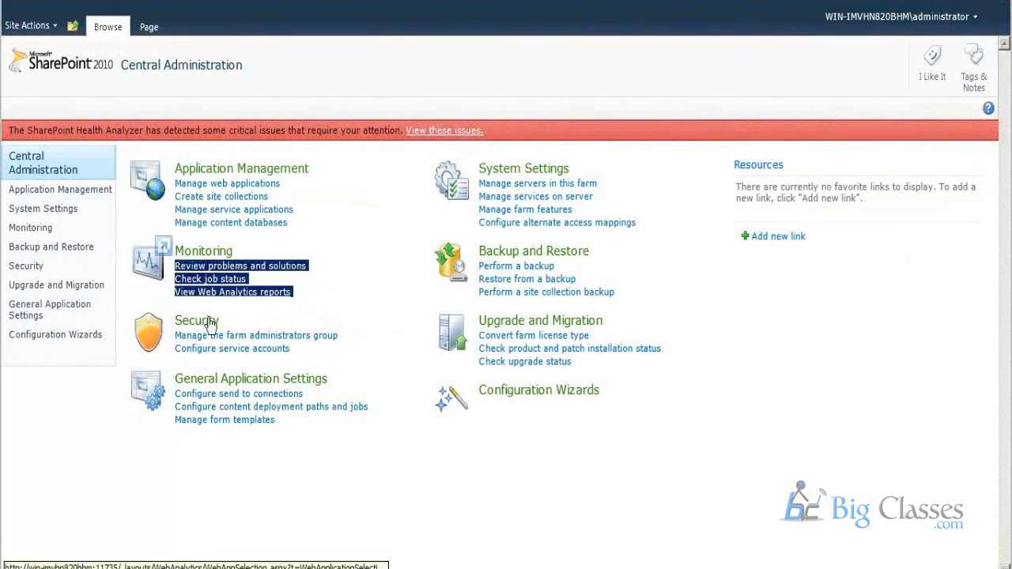
drag(313, 351, 197, 291)
drag(708, 369, 126, 451)
click(575, 529)
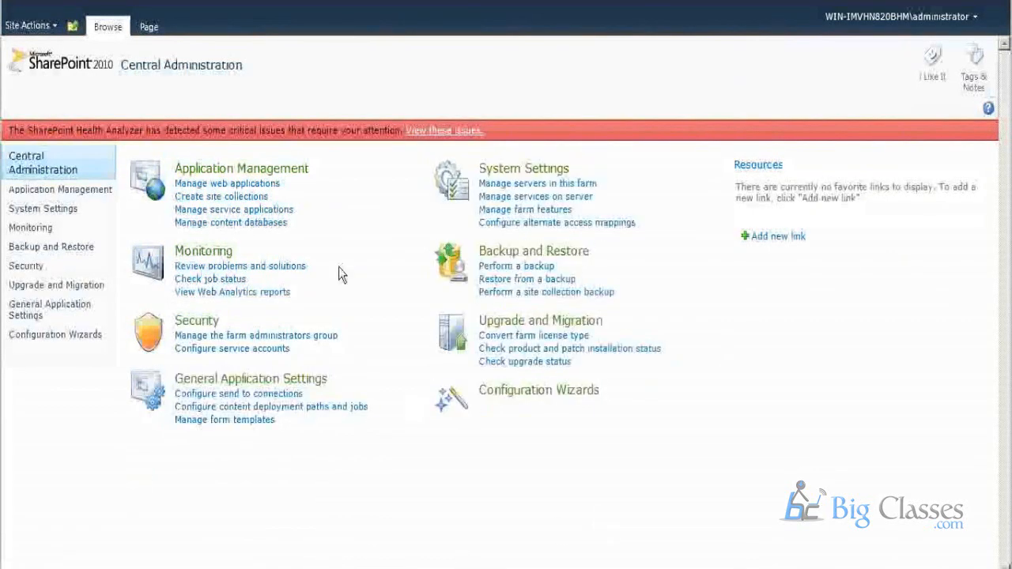
Examine the links under Application Management, System Settings, Monitoring, and Backup and Restore, highlighting each group in turn.
drag(344, 240, 170, 162)
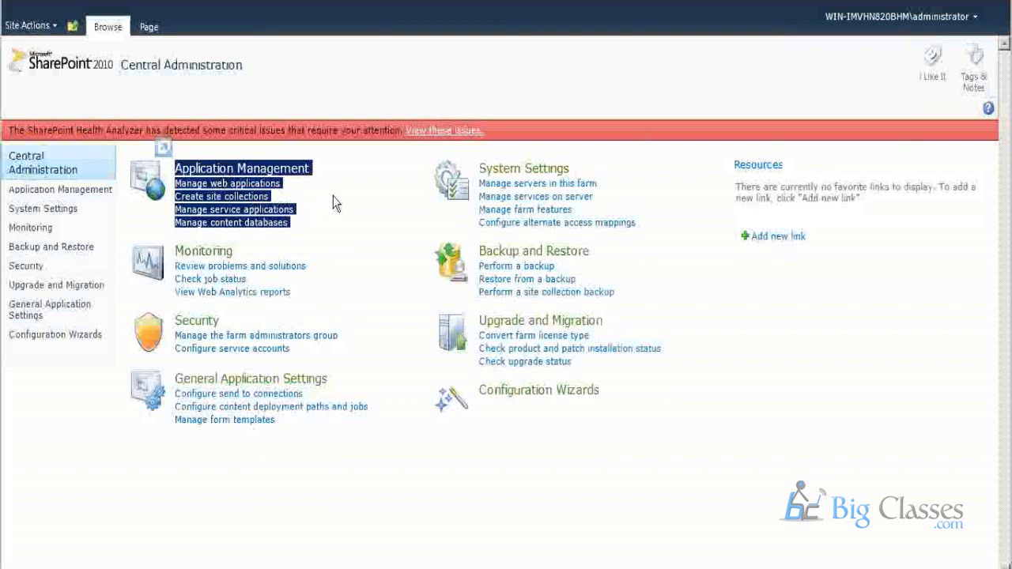
drag(660, 238, 476, 163)
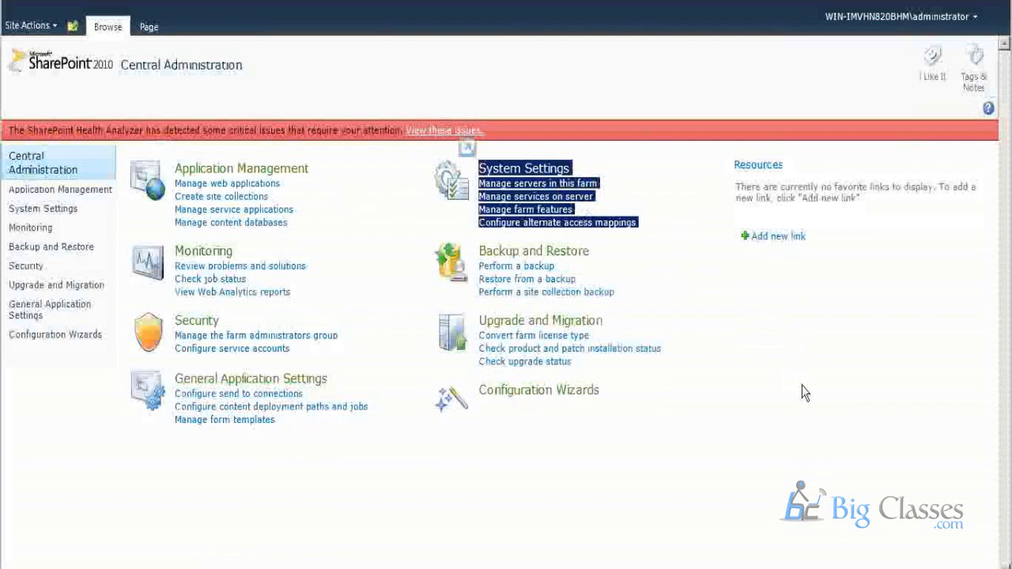
drag(316, 296, 175, 247)
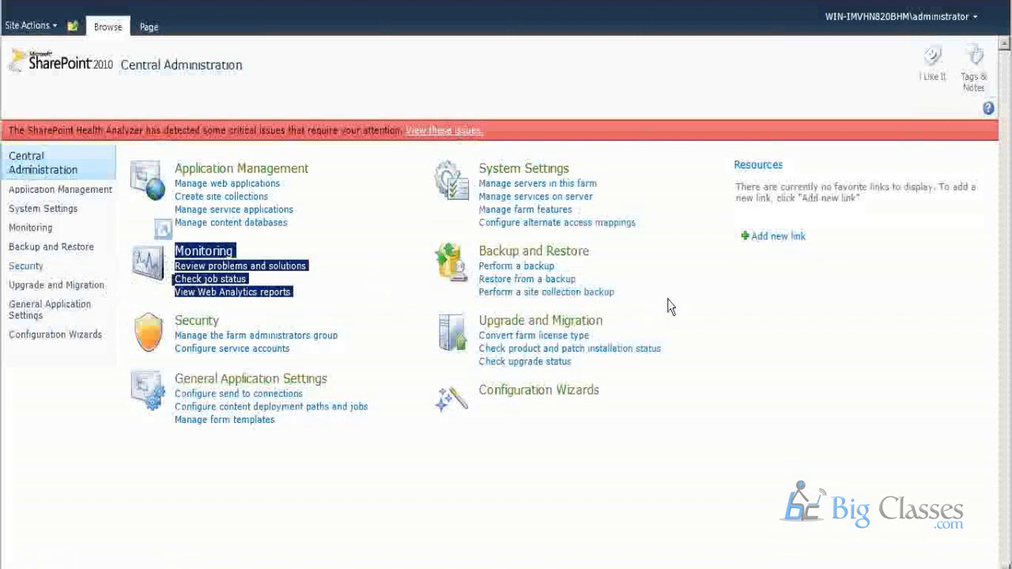
drag(667, 298, 479, 249)
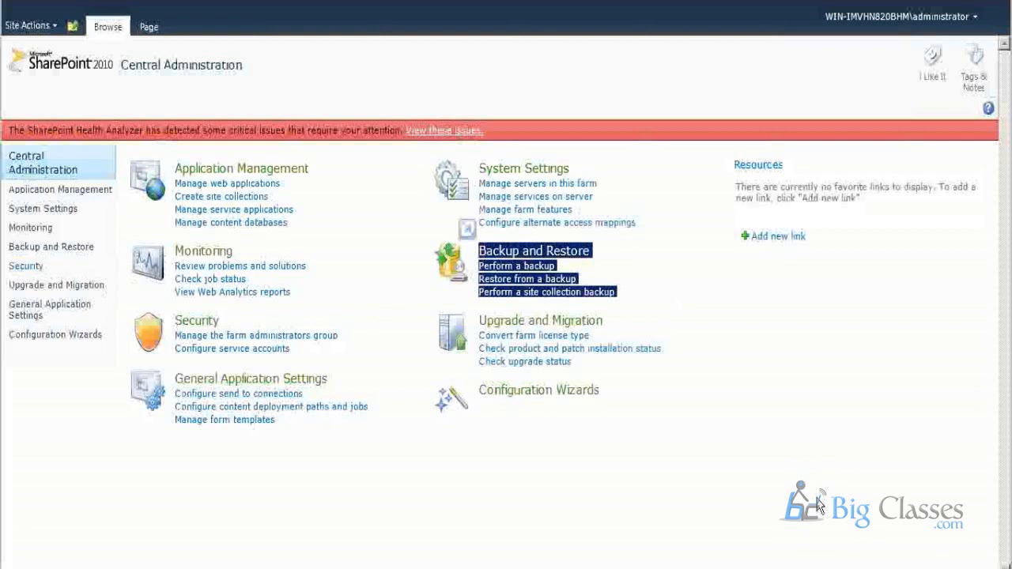
drag(684, 309, 496, 263)
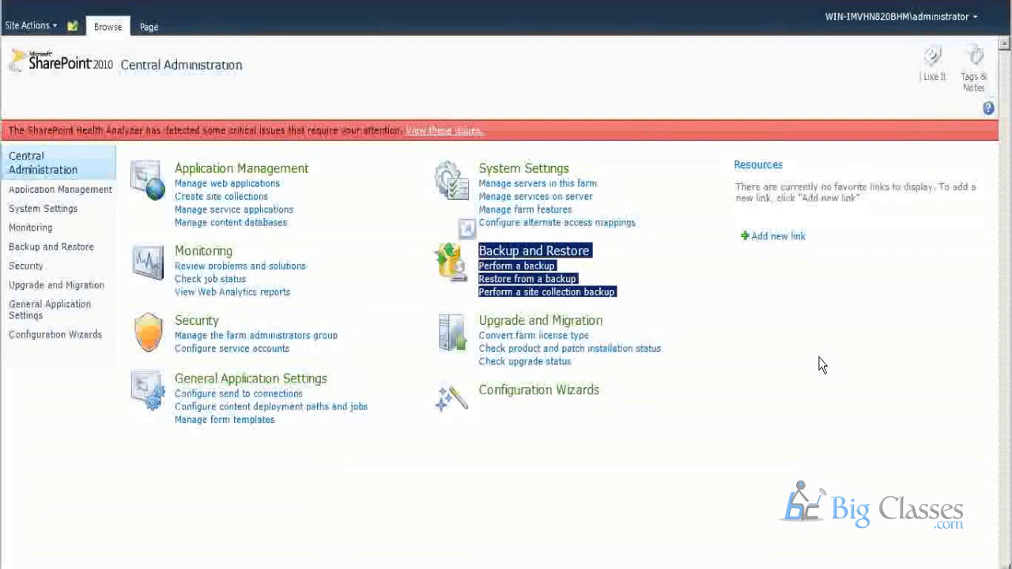
click(746, 319)
drag(648, 301, 505, 258)
Examine the links under Security, Upgrade and Migration, and General Application Settings, clearing the highlighting at the end.
drag(291, 353, 182, 321)
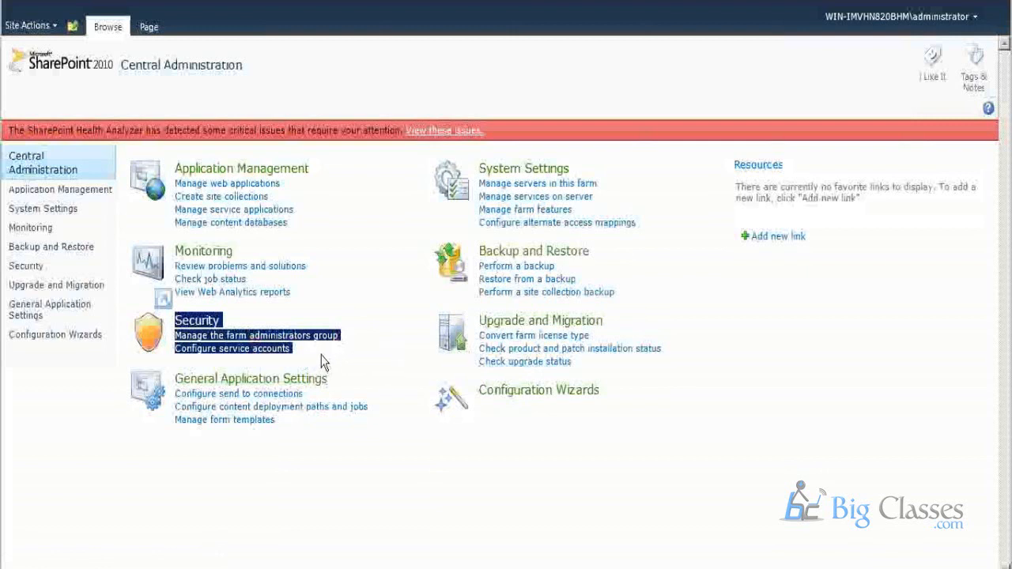
click(626, 373)
drag(627, 373, 476, 314)
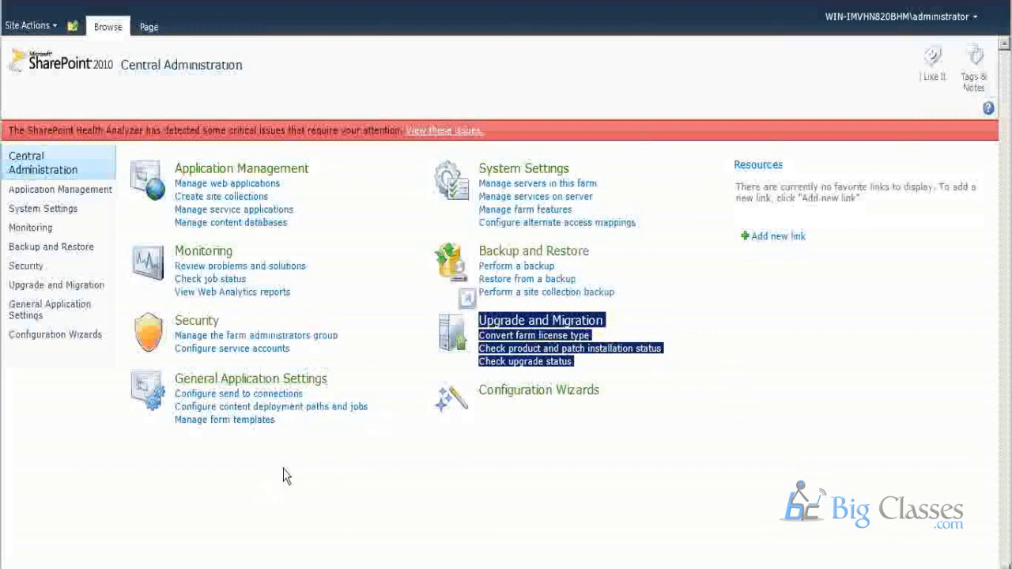
drag(287, 474, 210, 420)
click(320, 462)
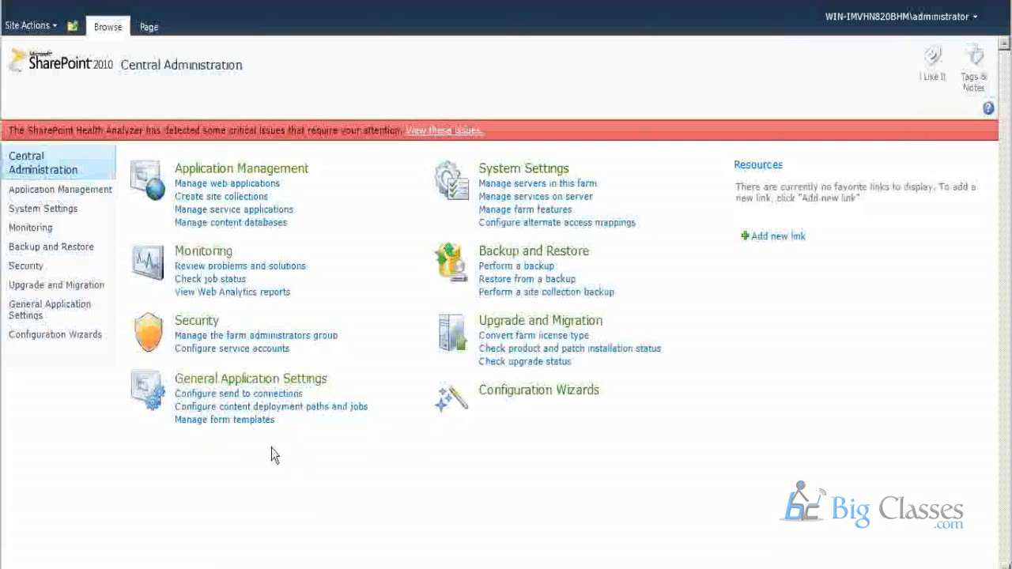
drag(271, 451, 178, 383)
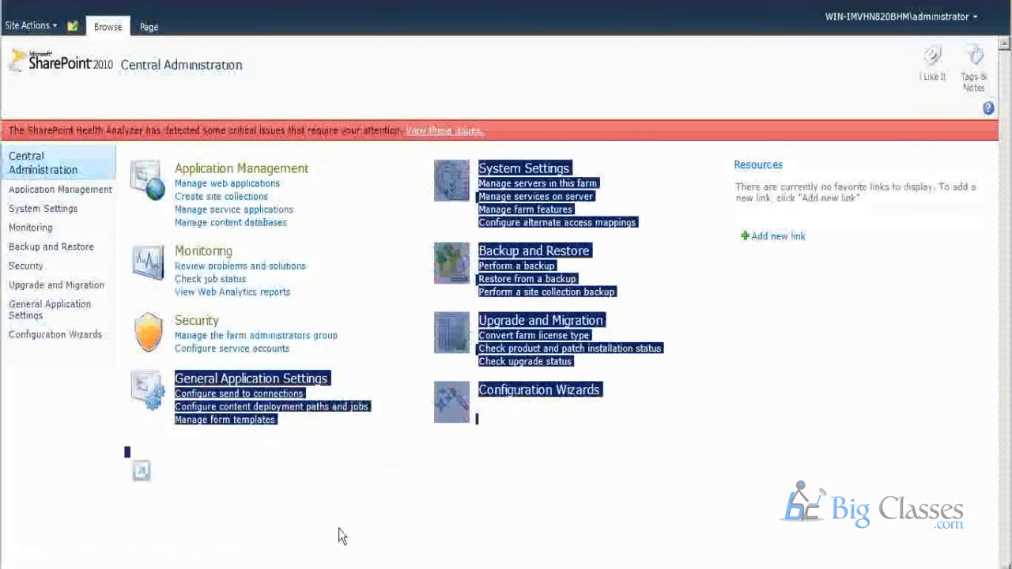
click(461, 521)
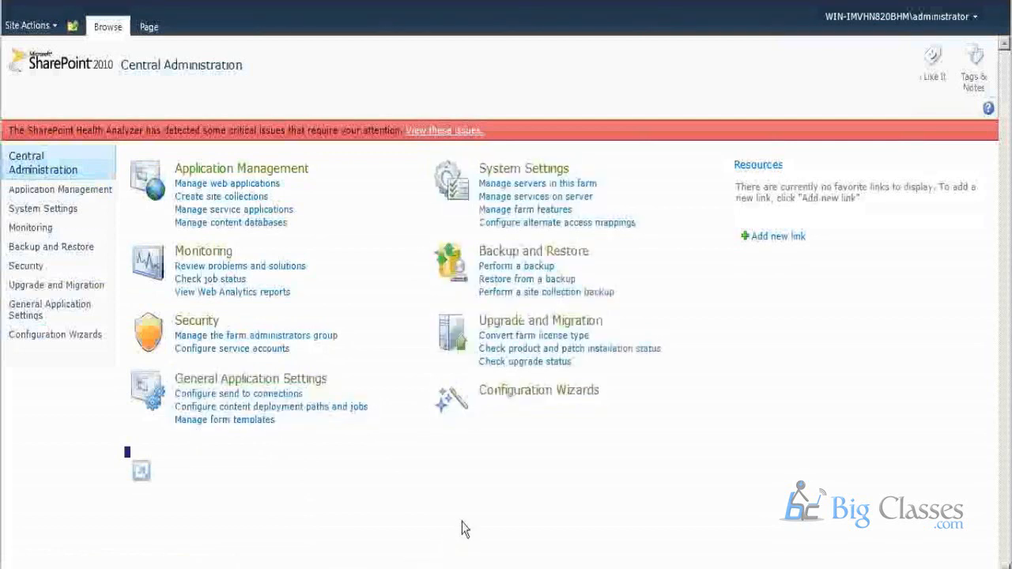
drag(117, 377, 318, 474)
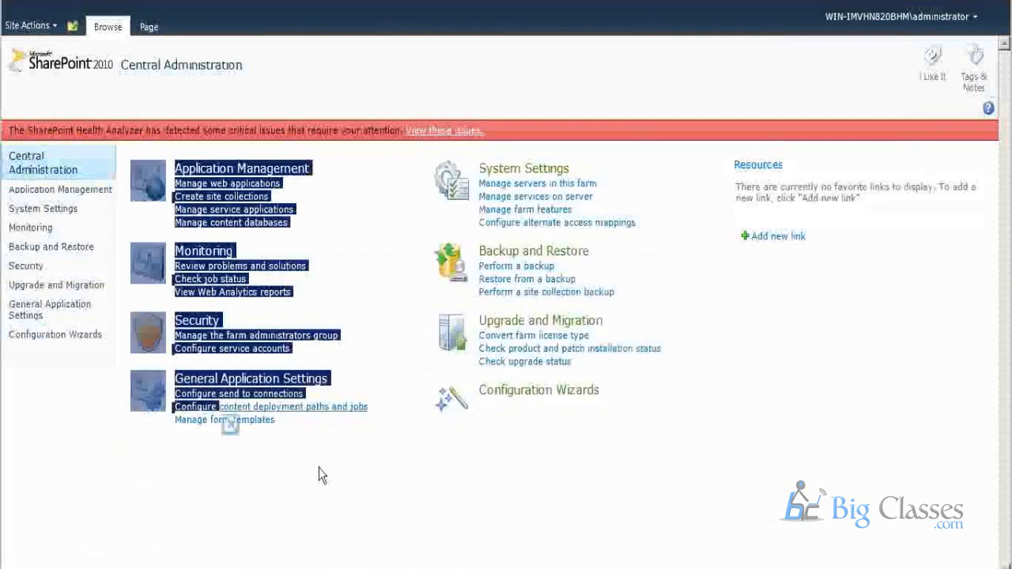
click(334, 474)
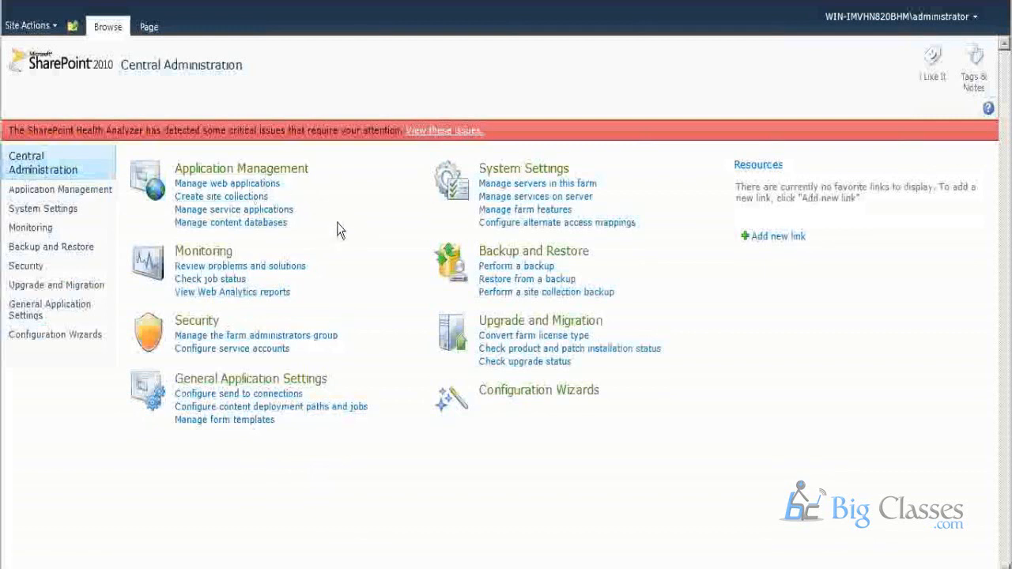
Open the Application Management page and review its Web Applications, Site Collections and Service Applications headings.
click(268, 173)
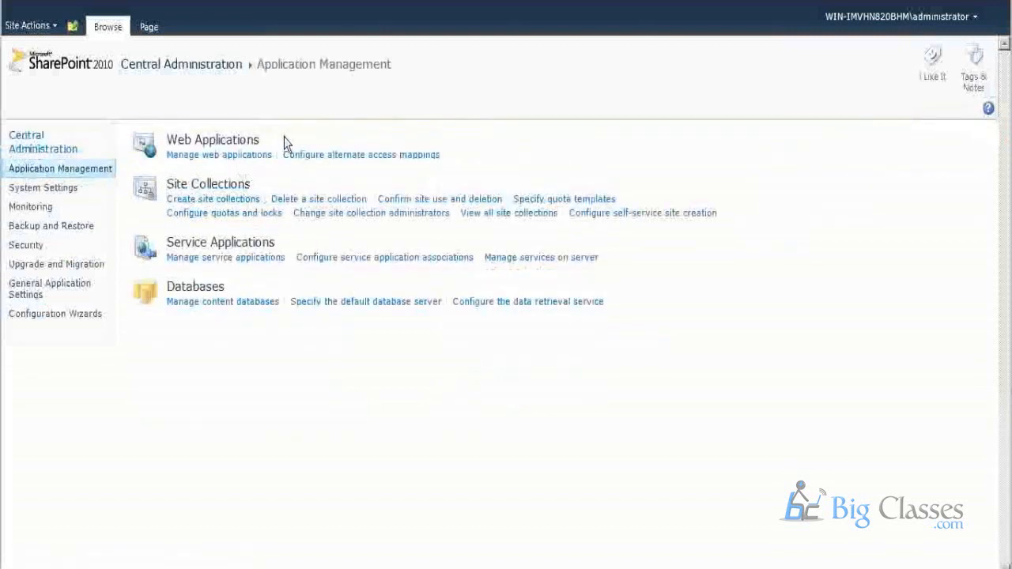
drag(285, 143, 188, 144)
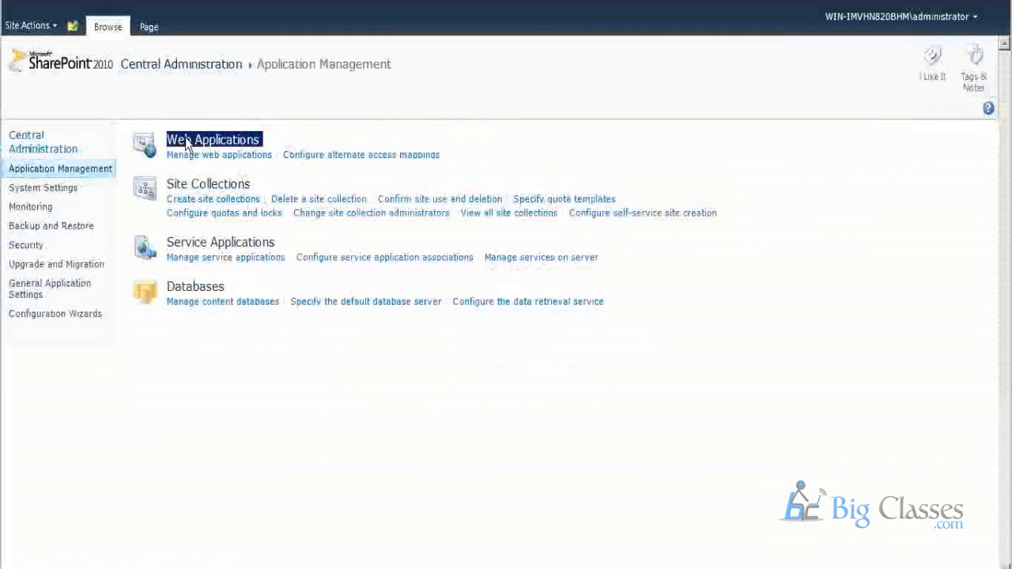
click(249, 193)
drag(250, 192, 184, 196)
drag(283, 241, 191, 255)
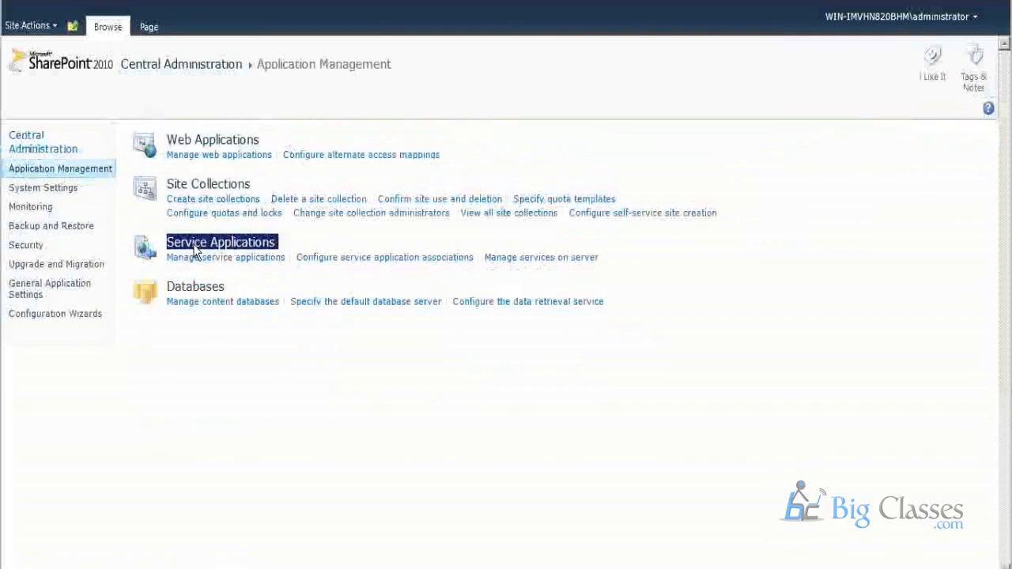
Review the Databases heading, open the list for managing web applications, and look over the existing entries.
drag(269, 289, 170, 292)
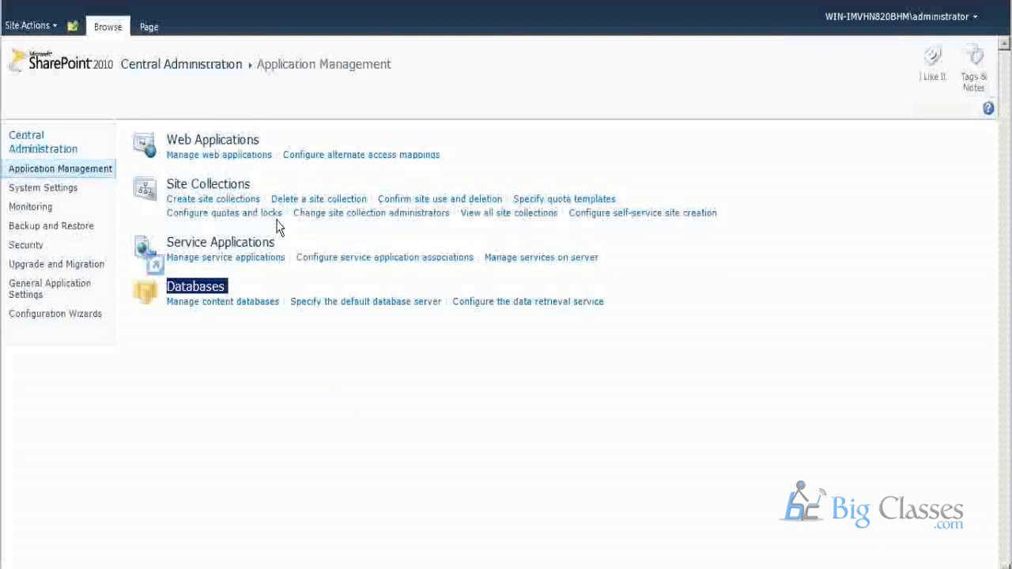
click(363, 416)
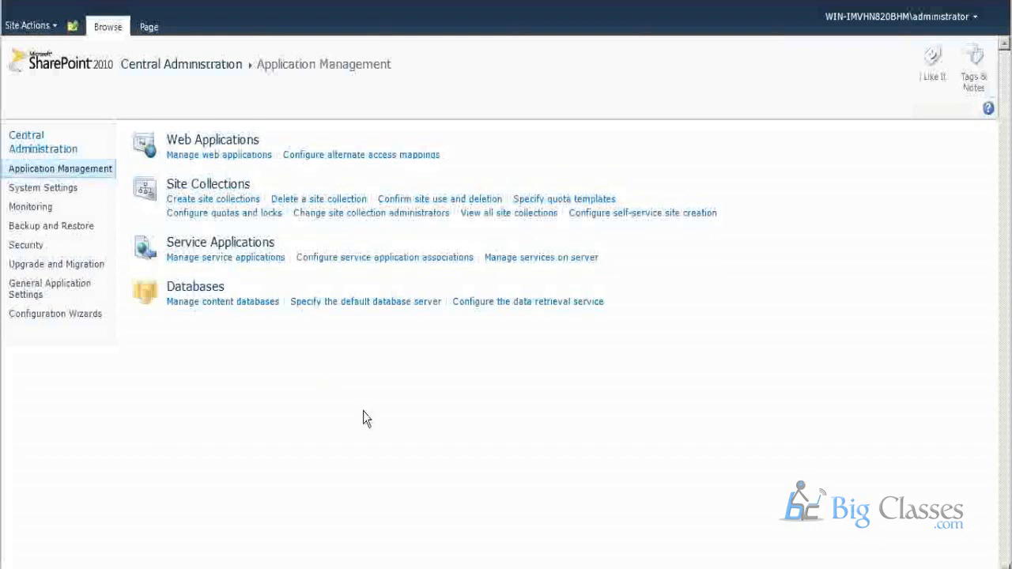
click(216, 158)
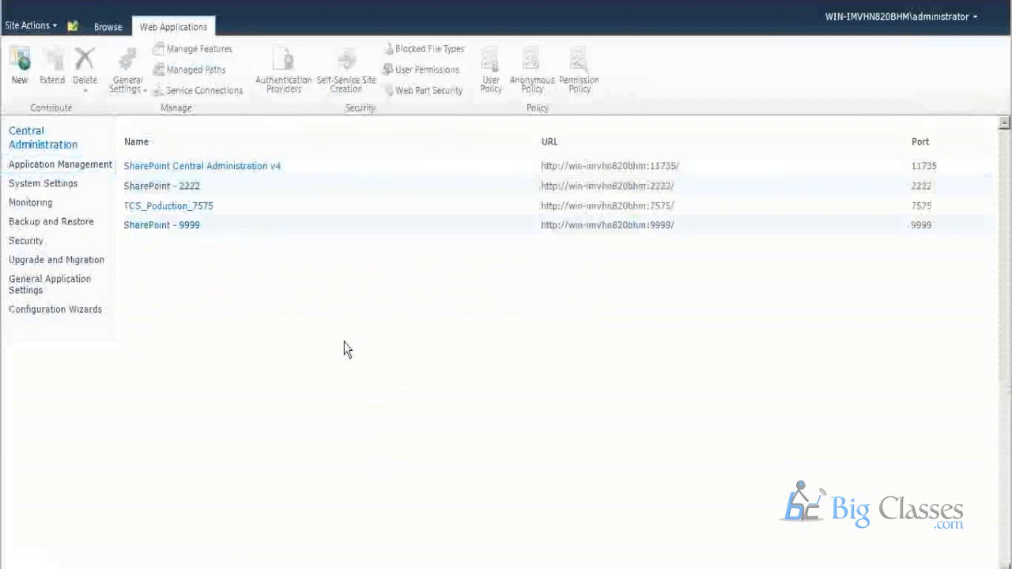
drag(180, 215, 157, 190)
click(273, 411)
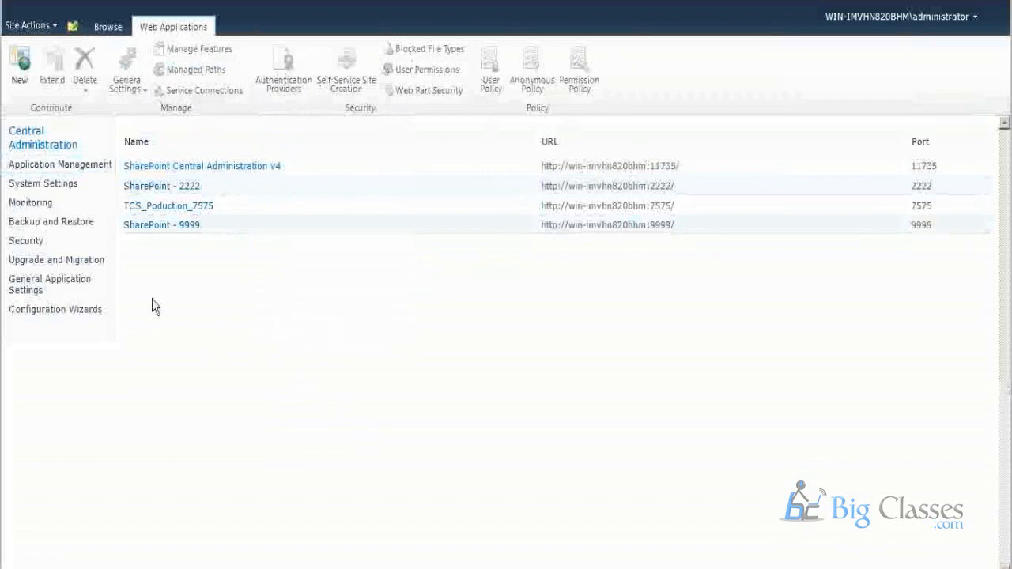
Start creating a new web application, try Claims Based Authentication, and set the authentication back to Classic Mode.
click(19, 66)
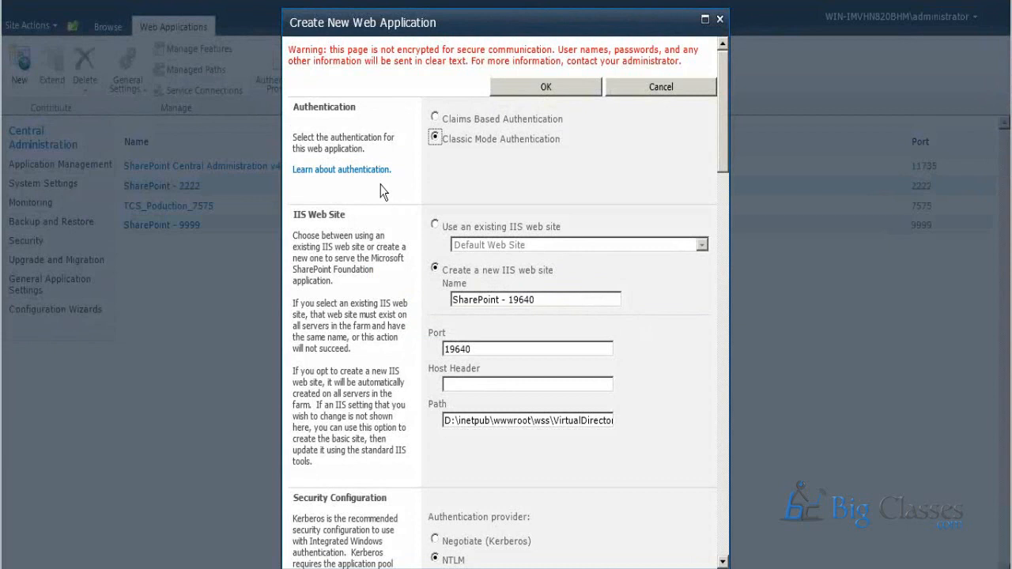
double_click(357, 111)
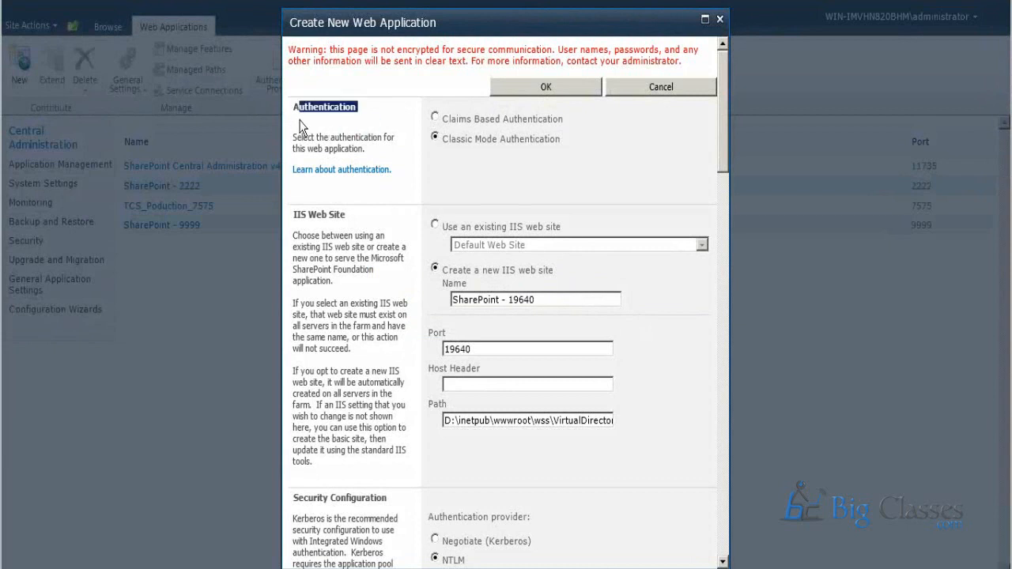
click(301, 120)
drag(294, 105, 354, 107)
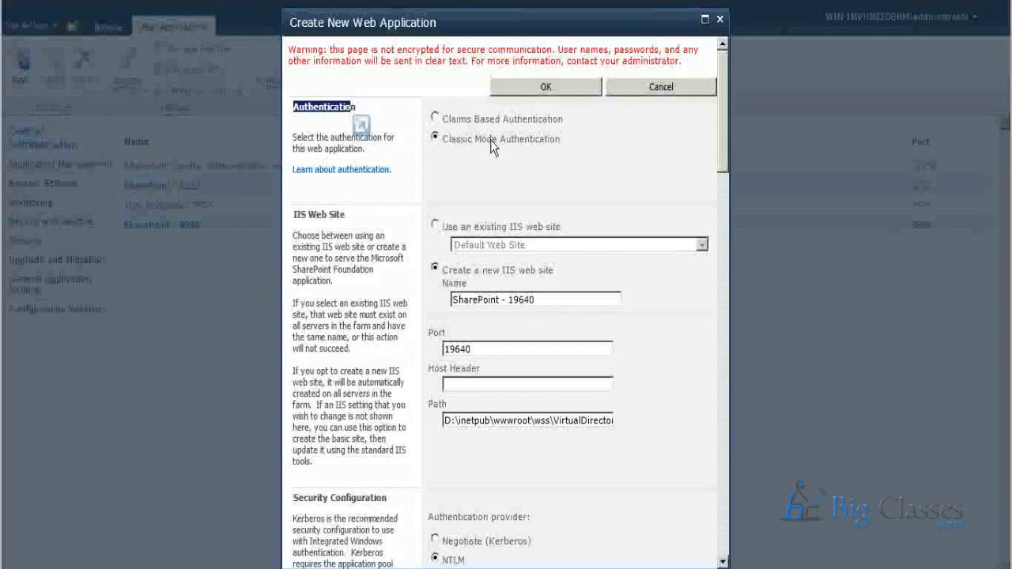
click(434, 117)
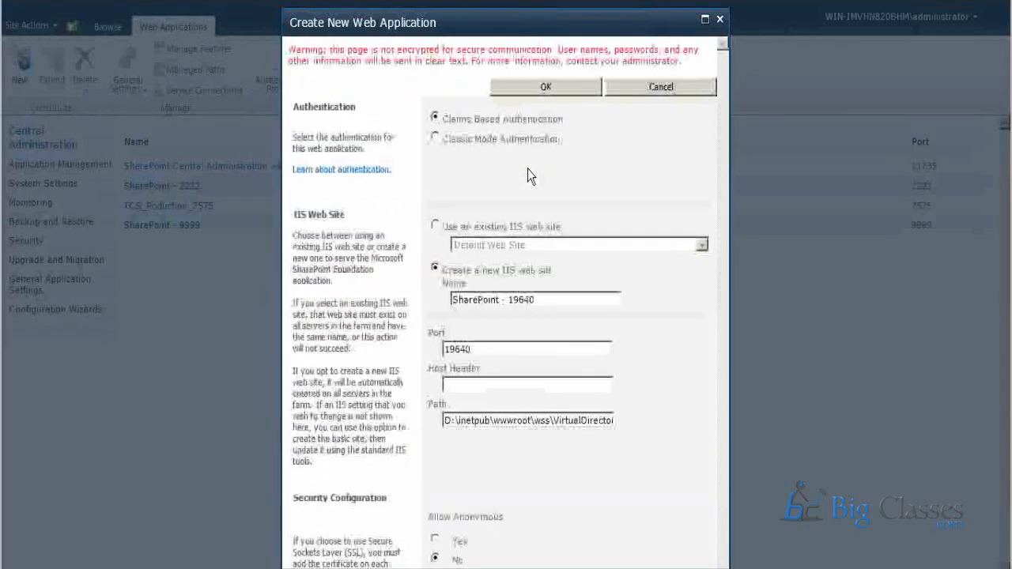
click(435, 140)
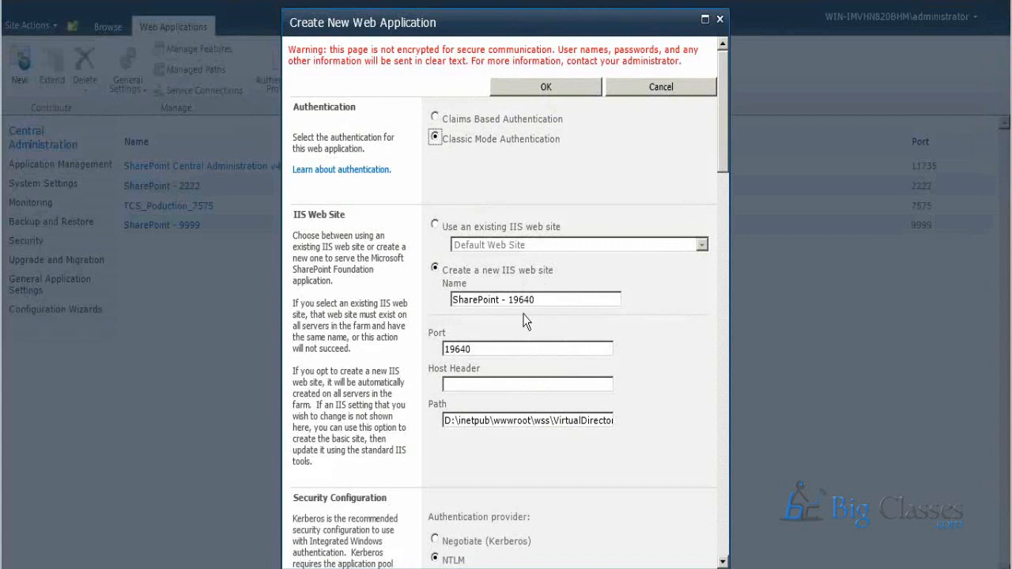
Name the new IIS web site IBM_PRO_8585.
click(537, 299)
drag(536, 298, 452, 300)
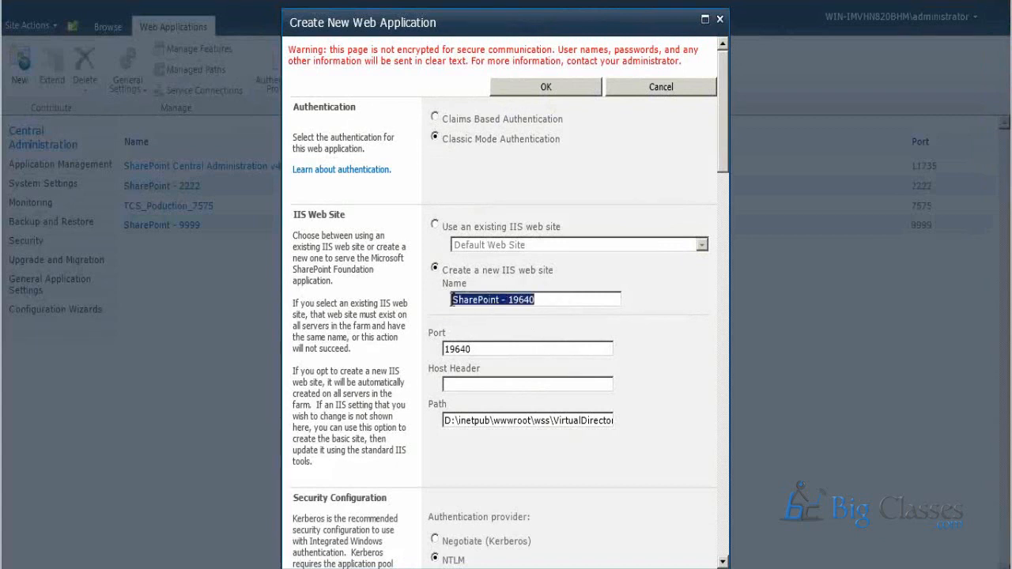
click(503, 306)
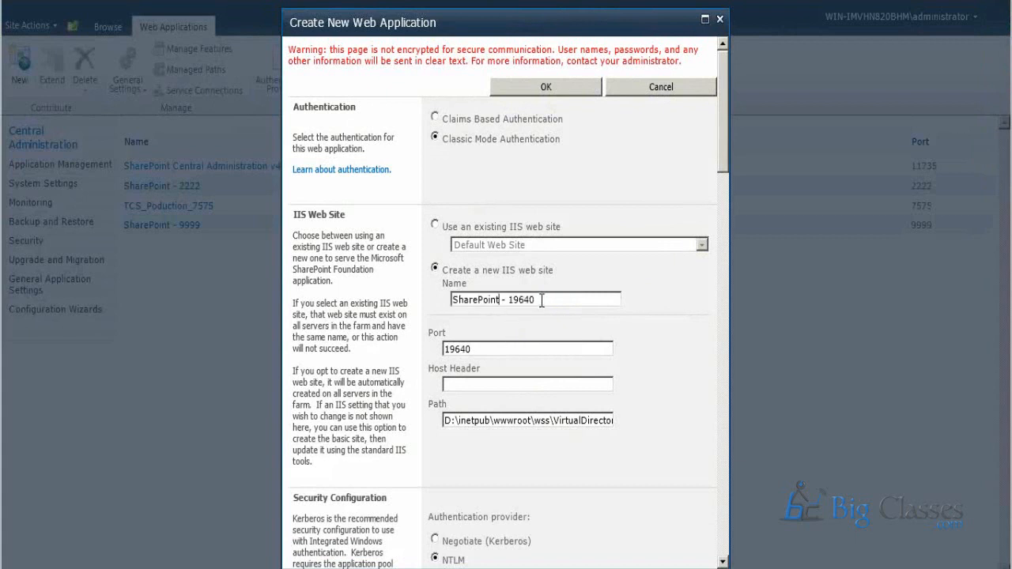
drag(542, 300, 441, 300)
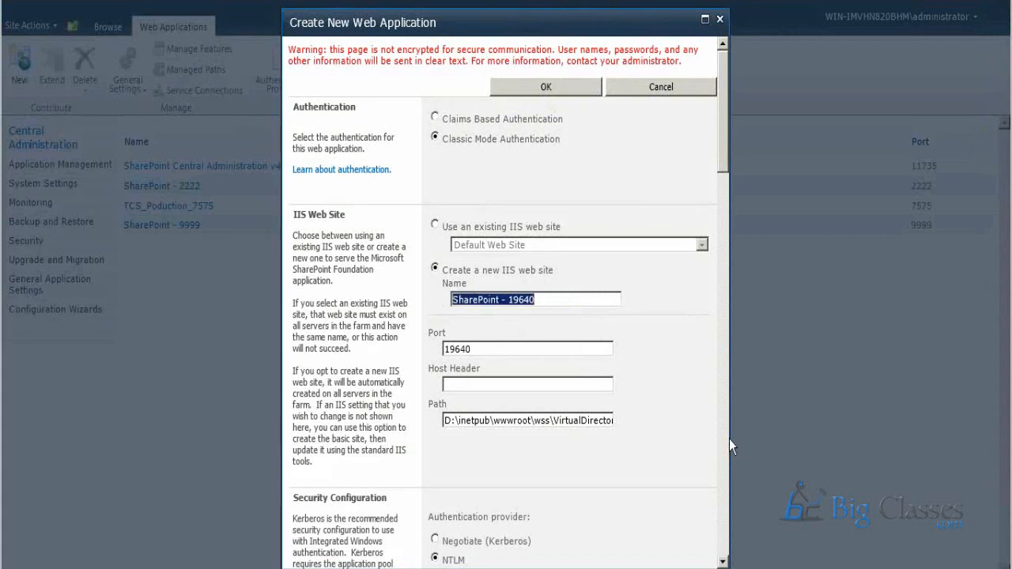
key(BackSpace)
text(IBM)
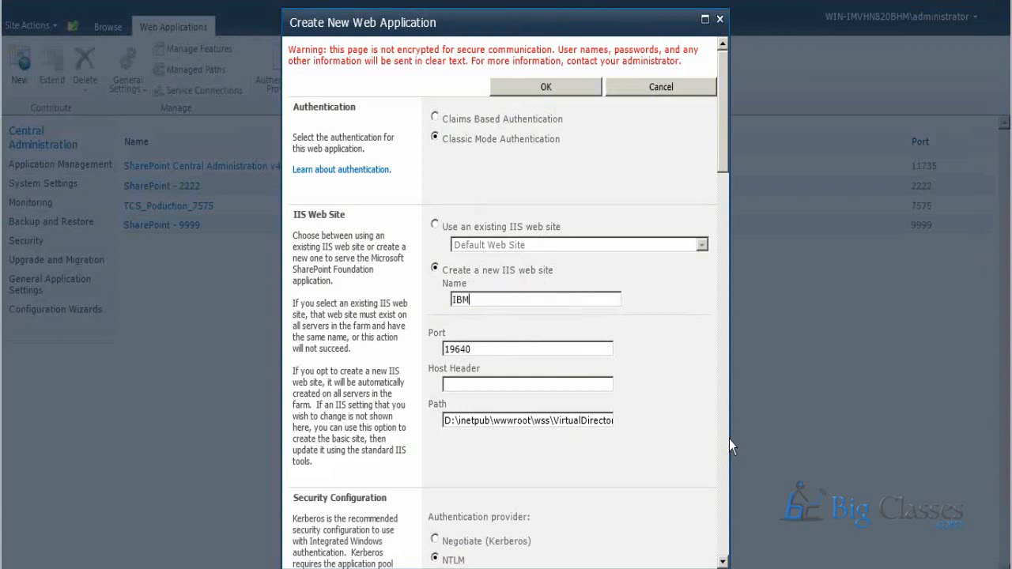
text(_PRO_8585)
key(BackSpace)
Set the new IIS web site's port to 8585.
double_click(483, 349)
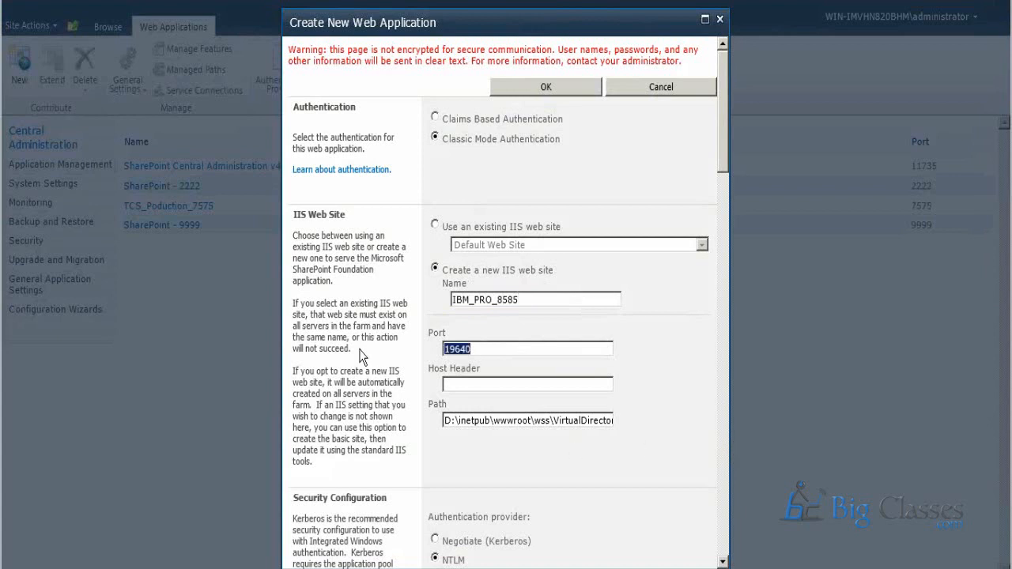
text(8585)
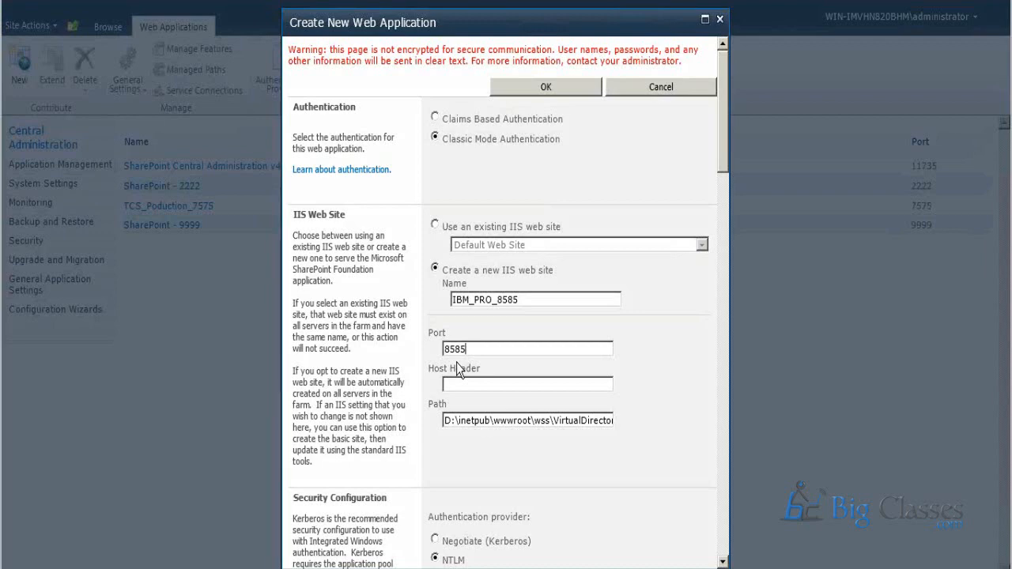
Examine the IIS web site's path segment by segment, from the drive and root folder to the port-named virtual directory.
scroll(459, 368, down, 4)
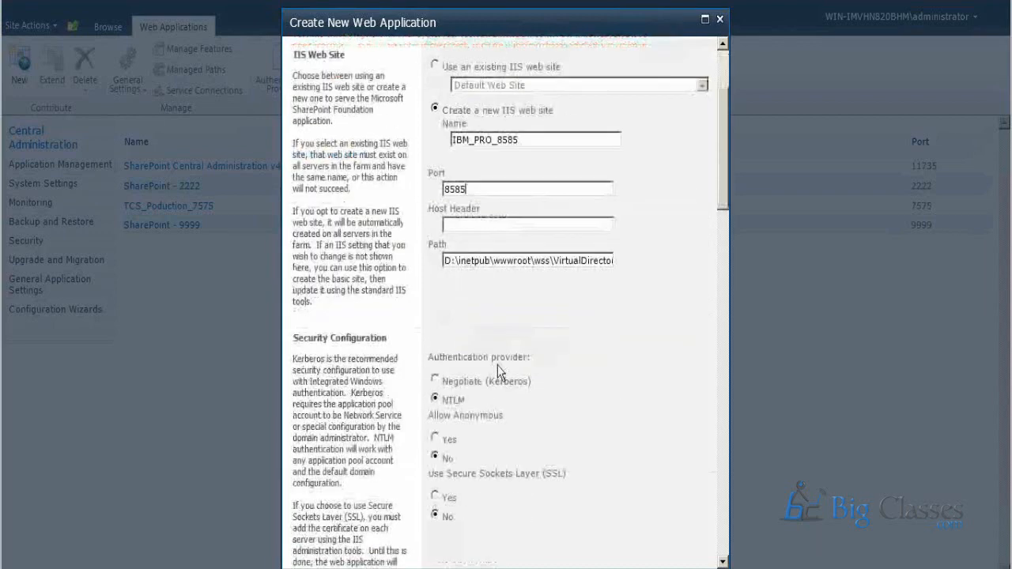
double_click(466, 260)
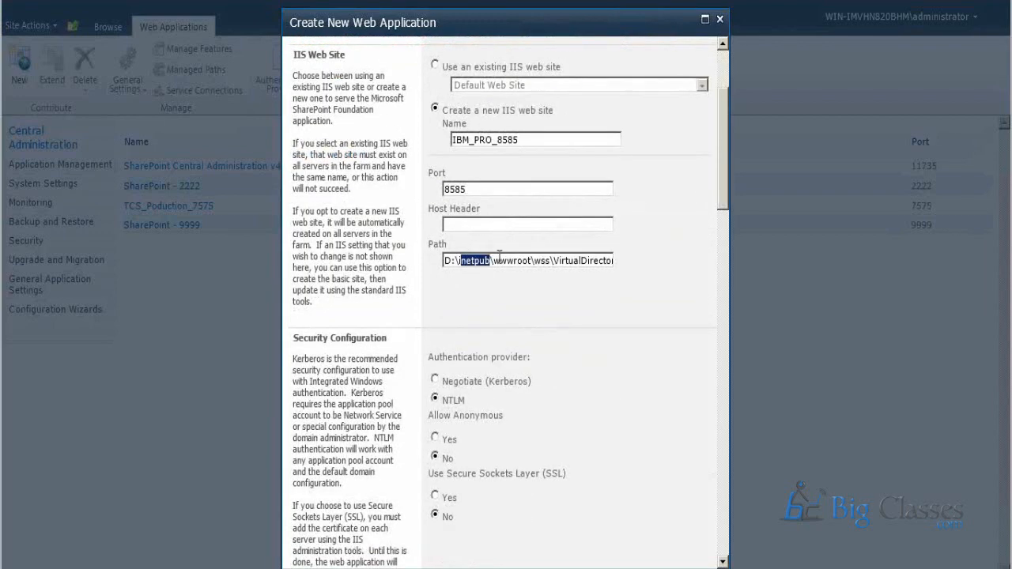
drag(499, 260, 528, 260)
click(539, 260)
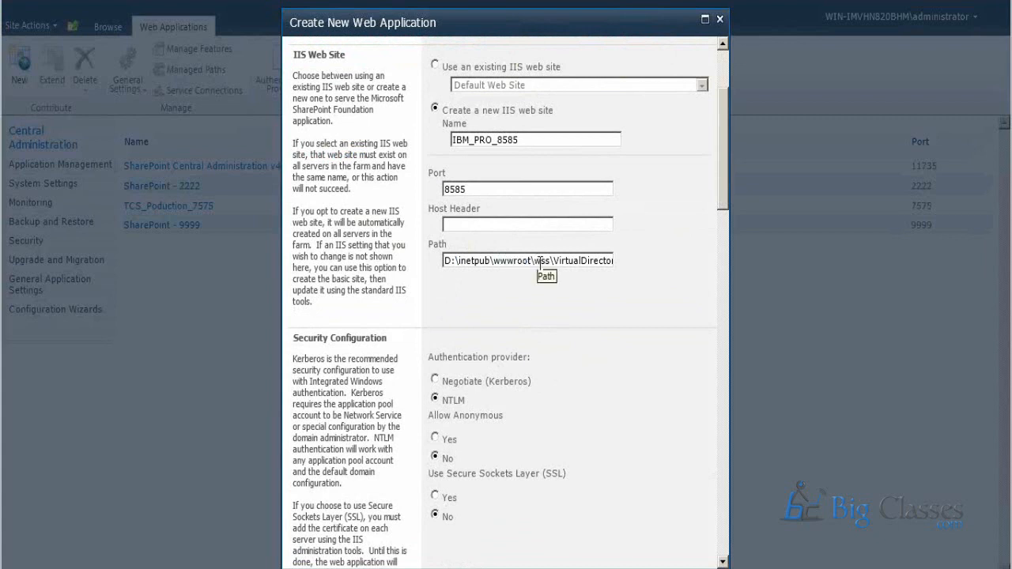
drag(553, 260, 627, 260)
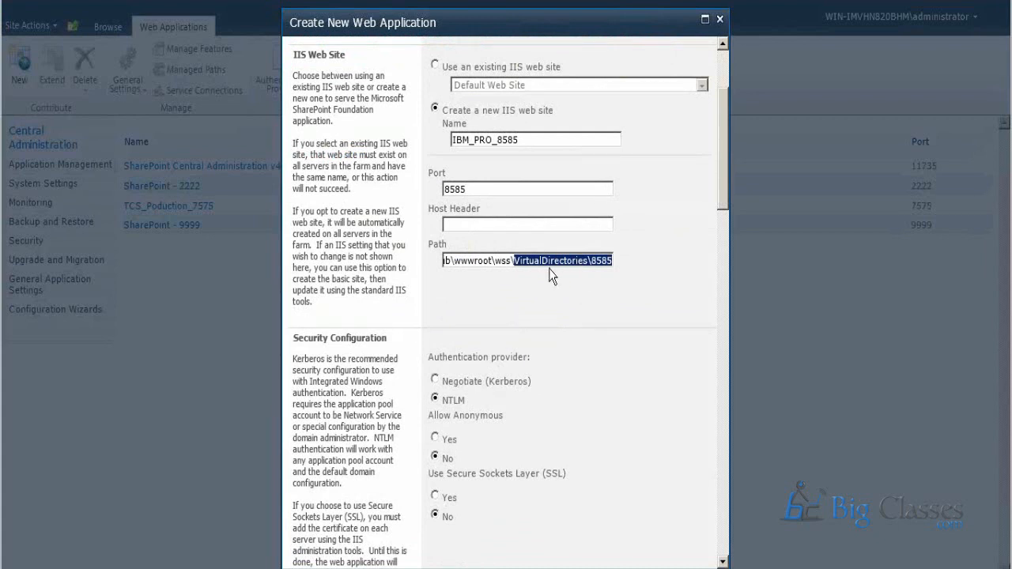
click(555, 313)
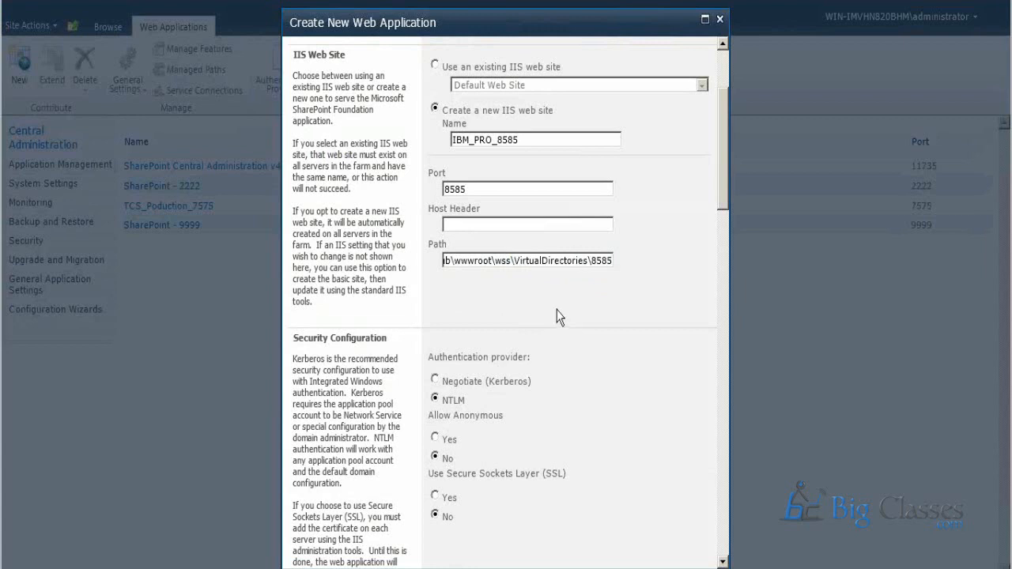
double_click(602, 262)
click(458, 264)
drag(457, 264, 376, 272)
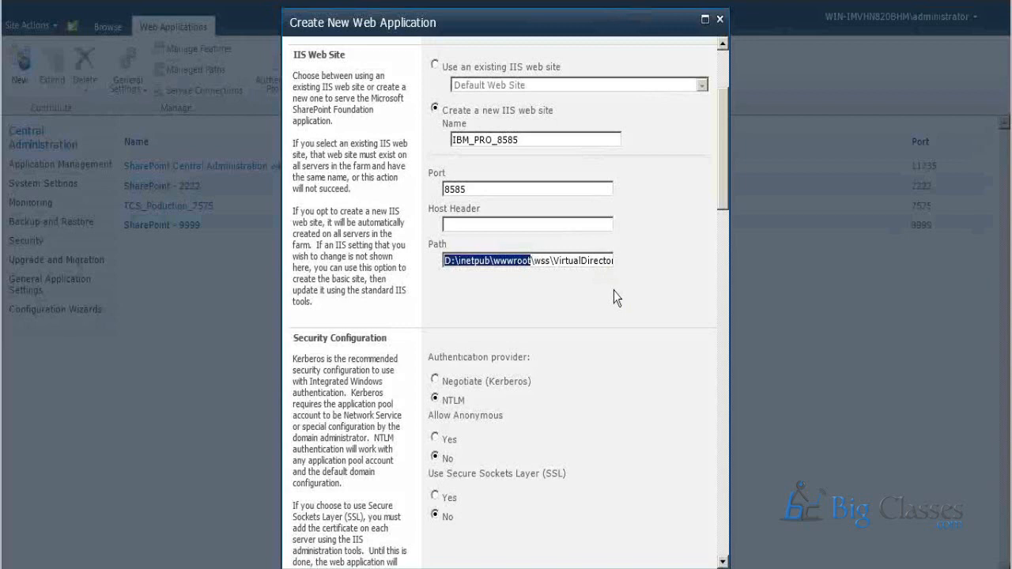
Examine the authentication provider choices under Security Configuration, keeping NTLM selected.
scroll(583, 339, down, 4)
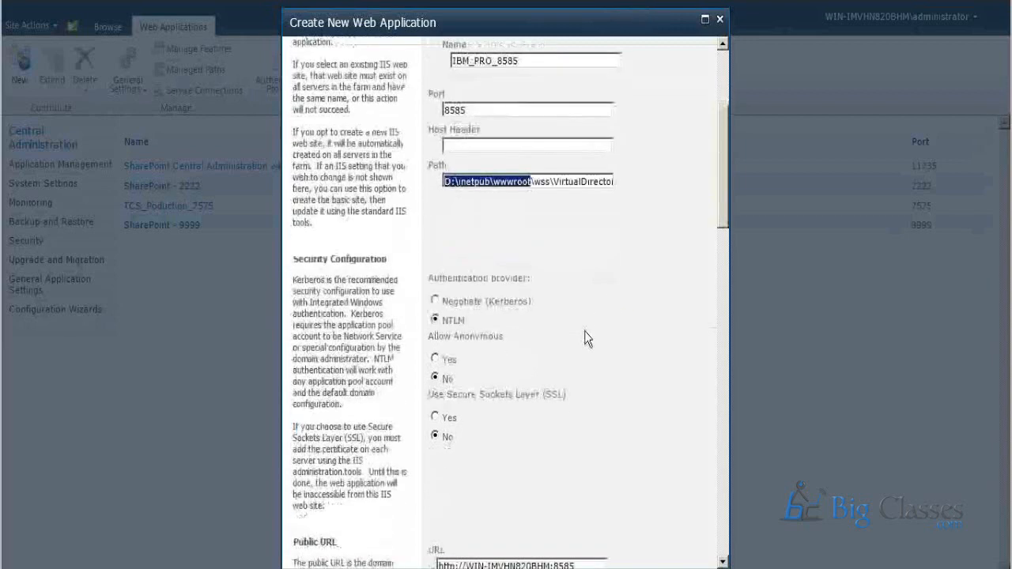
drag(433, 201, 528, 199)
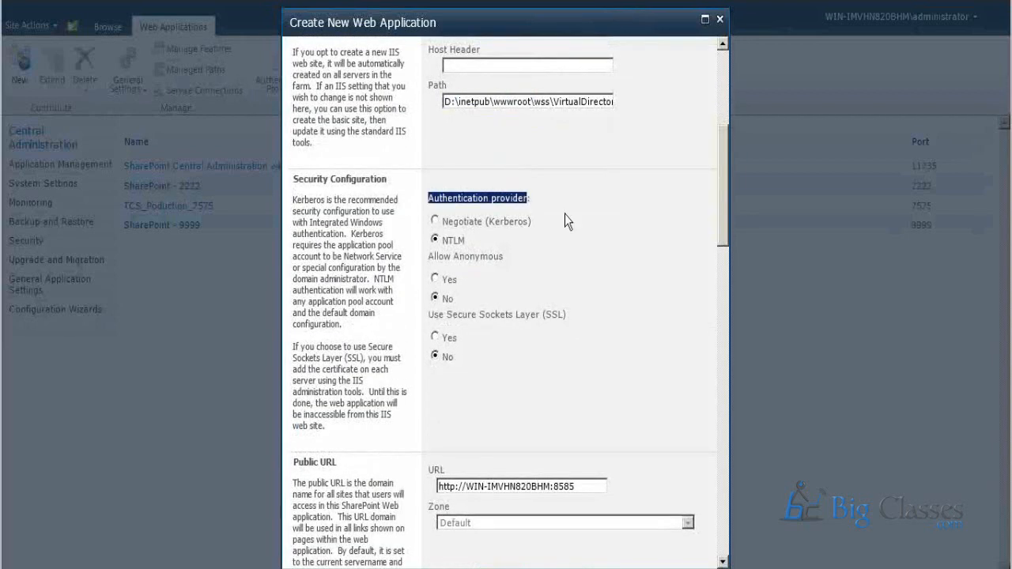
click(586, 214)
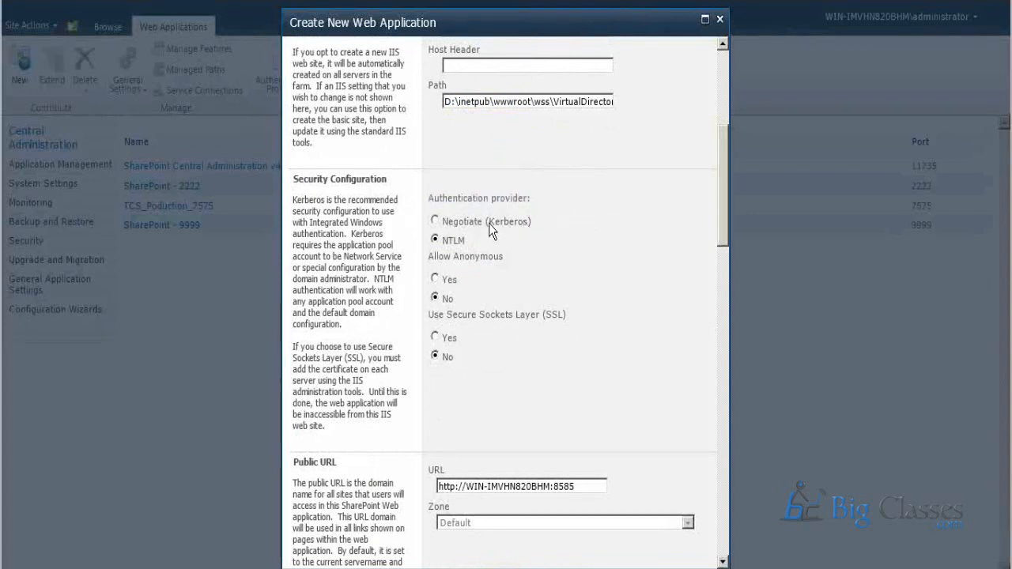
drag(519, 225, 519, 225)
click(436, 240)
Try enabling Allow Anonymous for the web application, and set it back to No.
click(487, 277)
drag(452, 257, 504, 257)
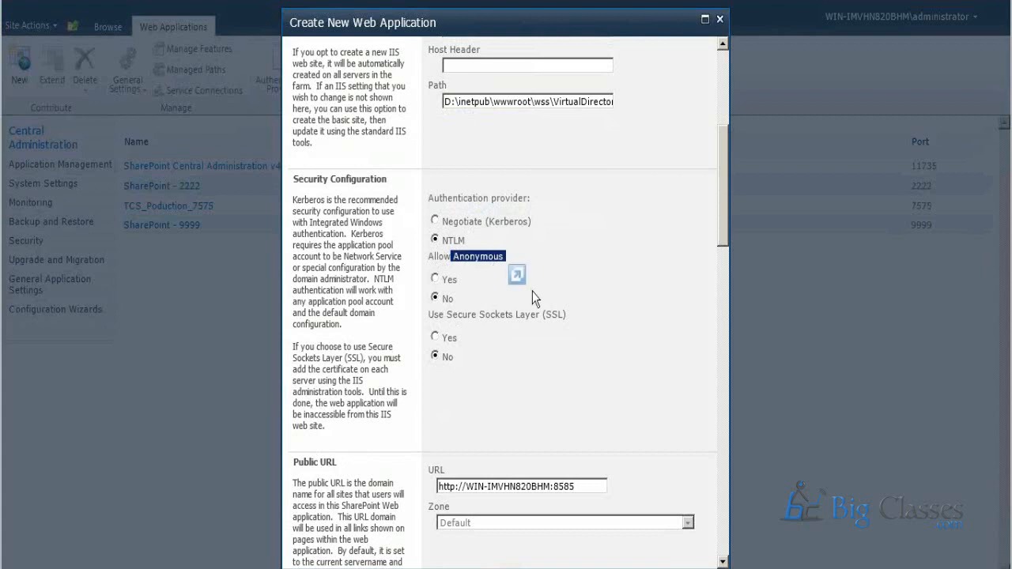
click(657, 253)
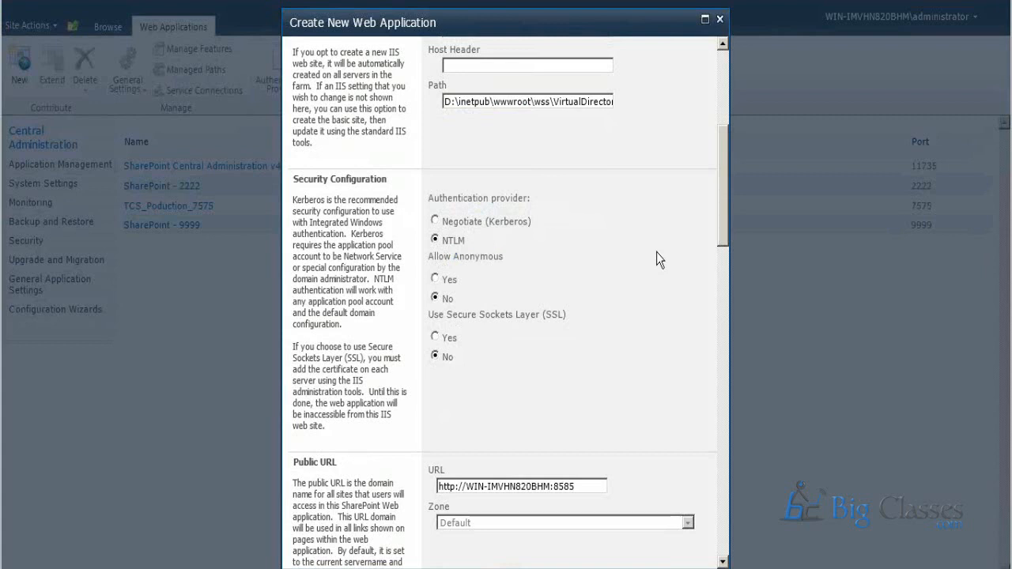
click(435, 280)
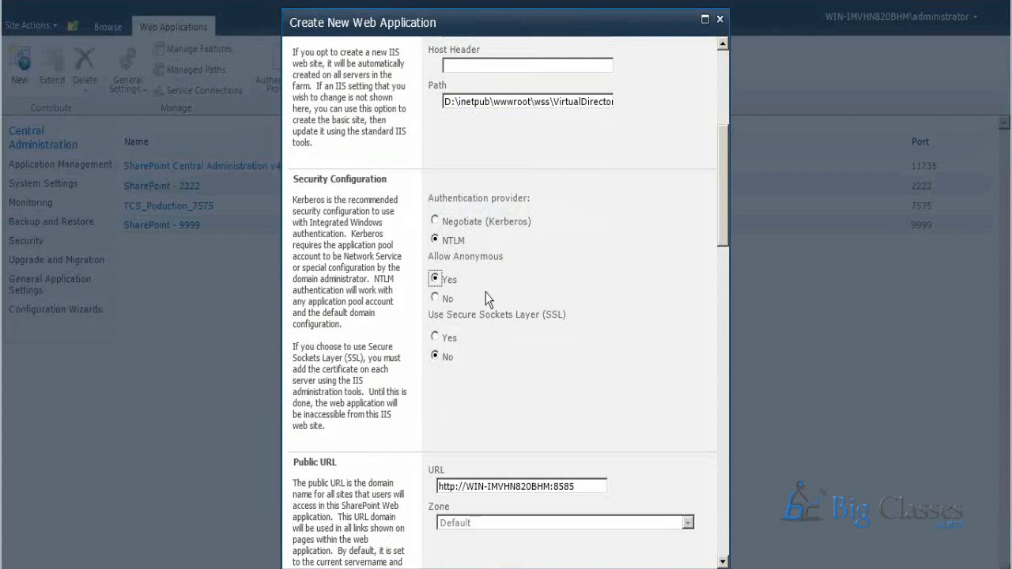
click(435, 299)
Enable Secure Sockets Layer (SSL) for the web application and check the protocol prefix of its public URL.
scroll(598, 350, down, 2)
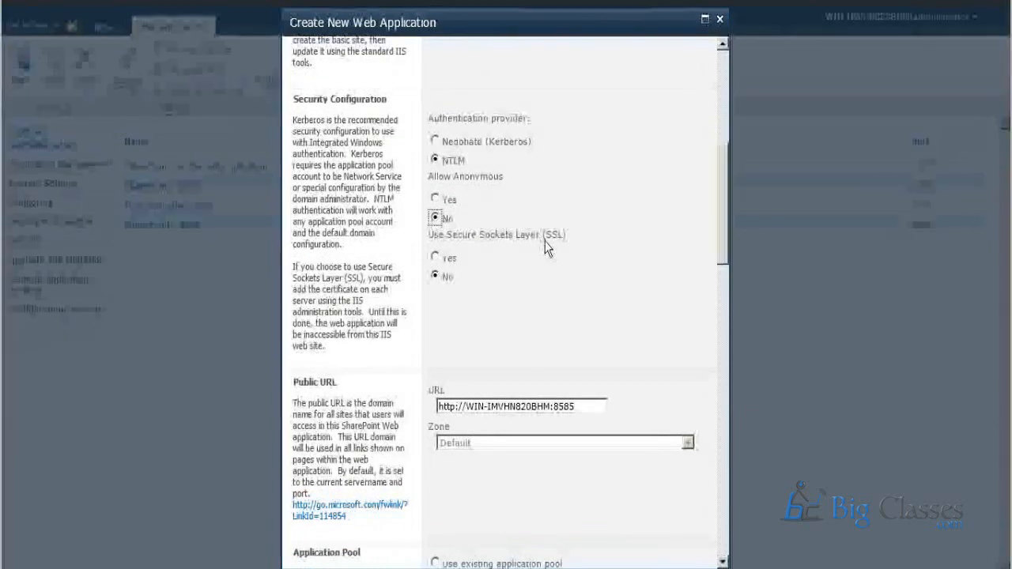
drag(544, 236, 576, 237)
click(564, 300)
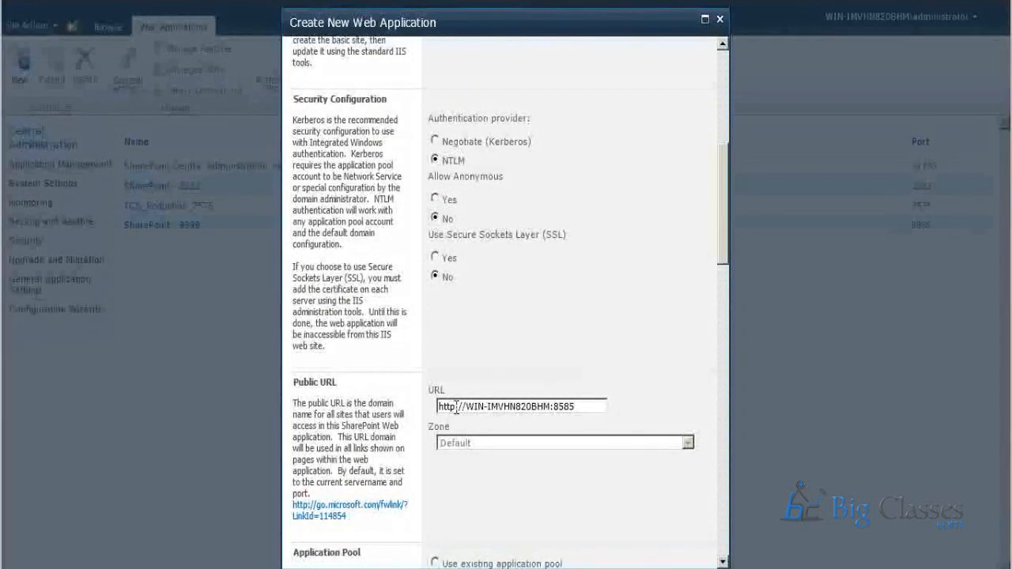
double_click(455, 407)
click(435, 258)
triple_click(458, 406)
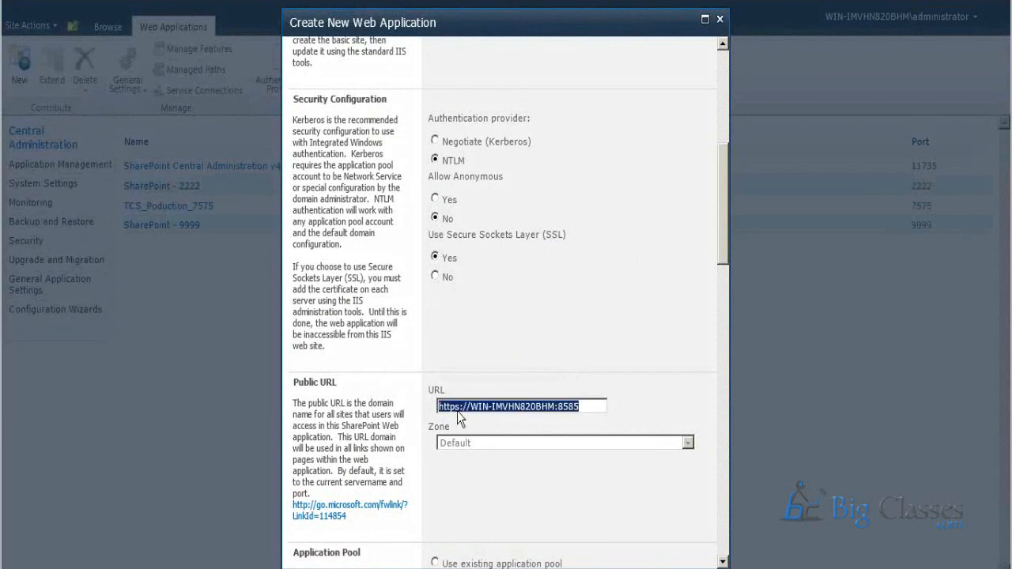
double_click(456, 408)
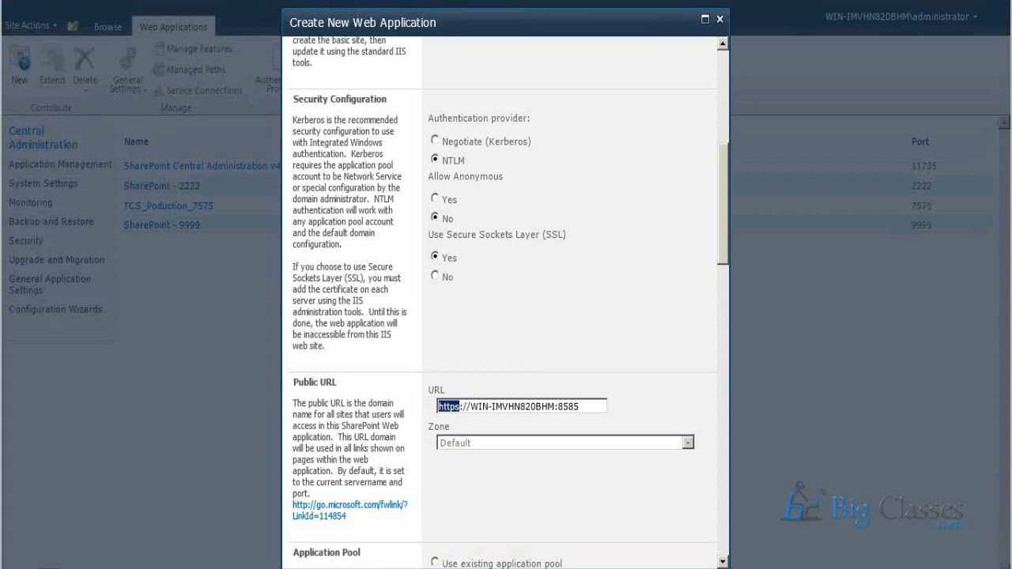
Launch Notepad through the Run dialog and write "verisign" in the blank document.
key(super)
click(237, 526)
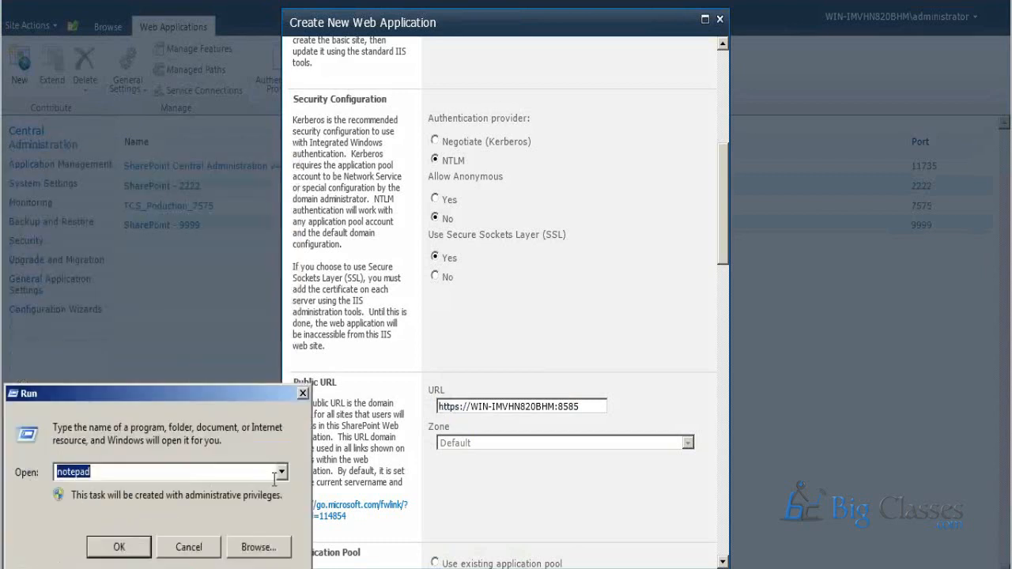
text(notepajd)
key(BackSpace)
key(BackSpace)
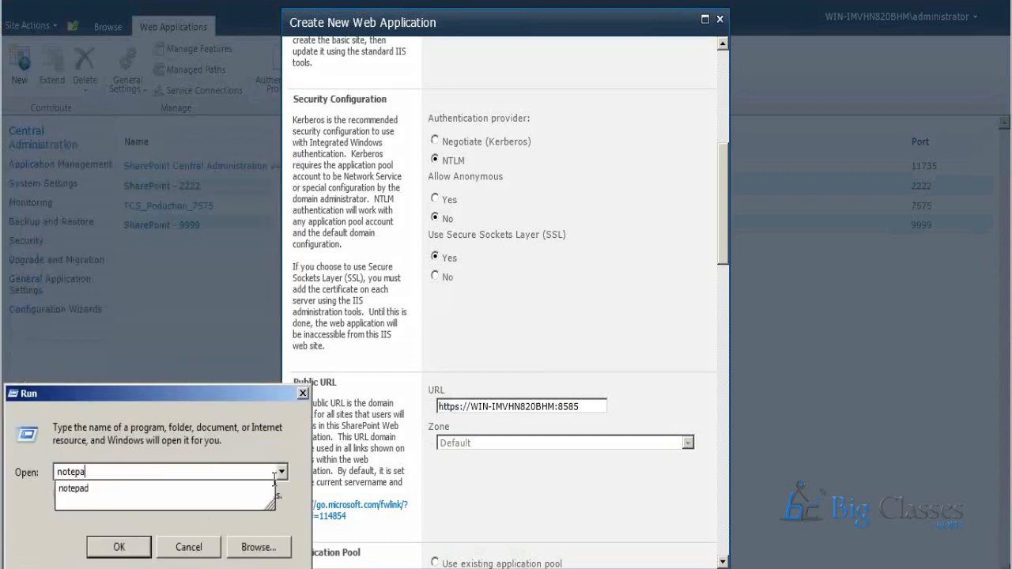
key(Down)
key(Return)
text(ver)
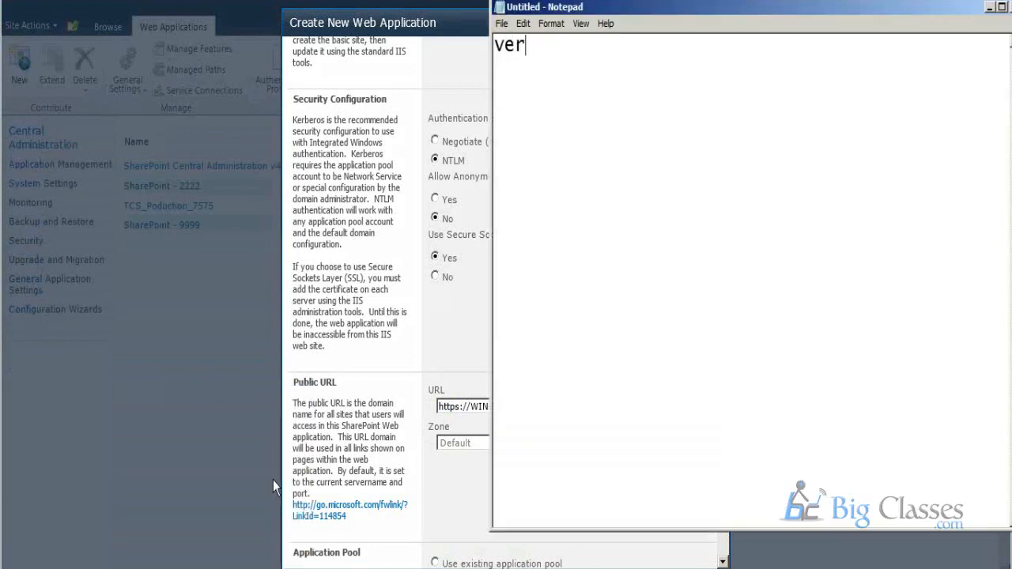
text(isign)
Close the Notepad window without saving the untitled document.
right_click(784, 8)
click(809, 105)
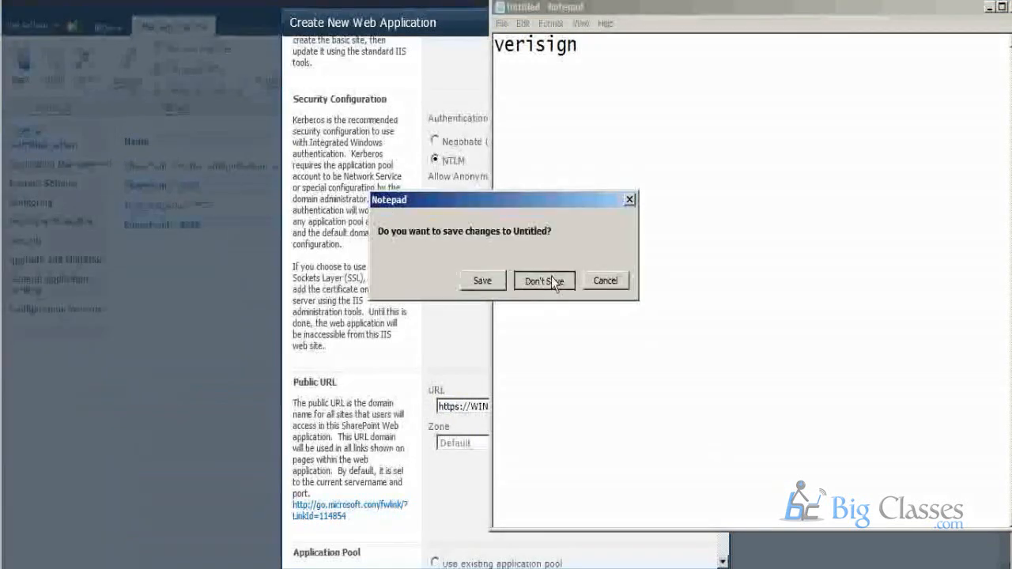
click(477, 280)
click(487, 461)
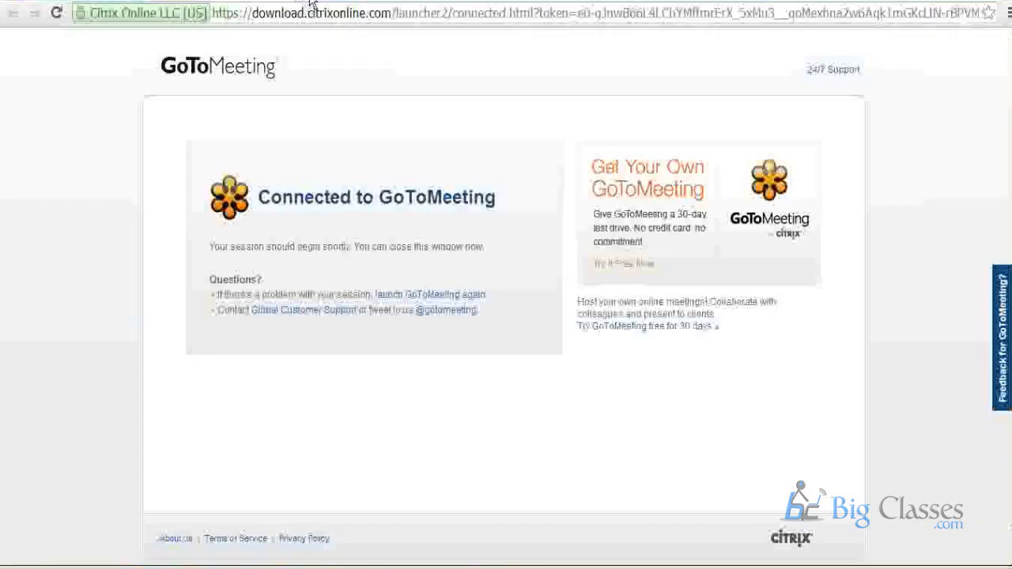
click(314, 5)
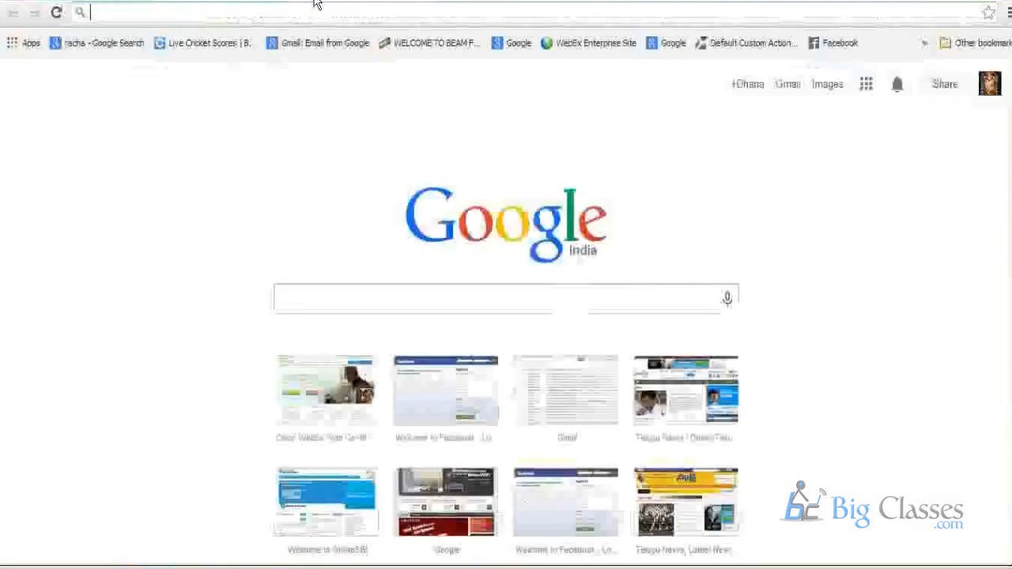
text(onlinesbi.com)
key(Return)
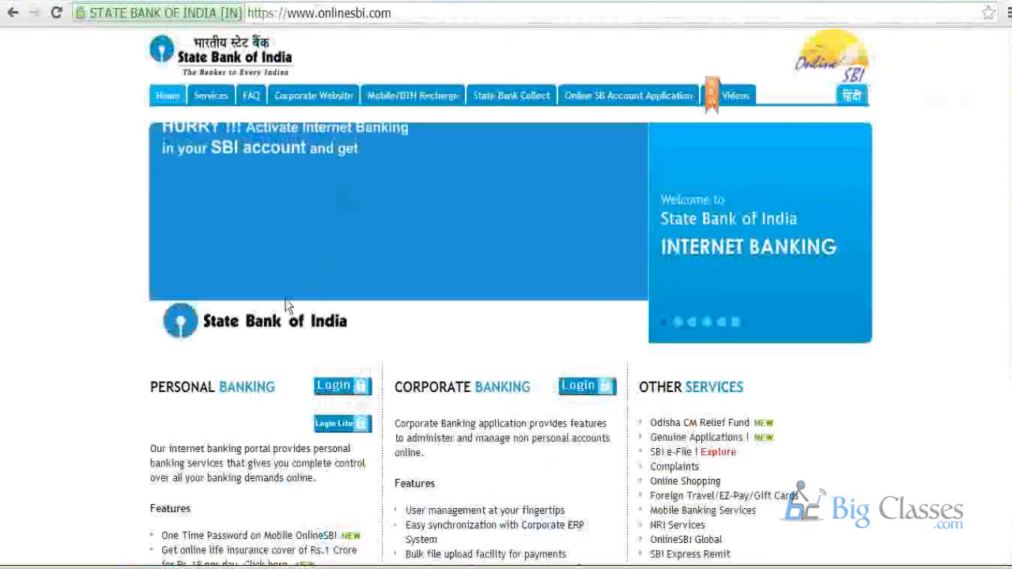
Check the https prefix of the State Bank of India site and view its connection certificate's issuer and validity.
double_click(272, 13)
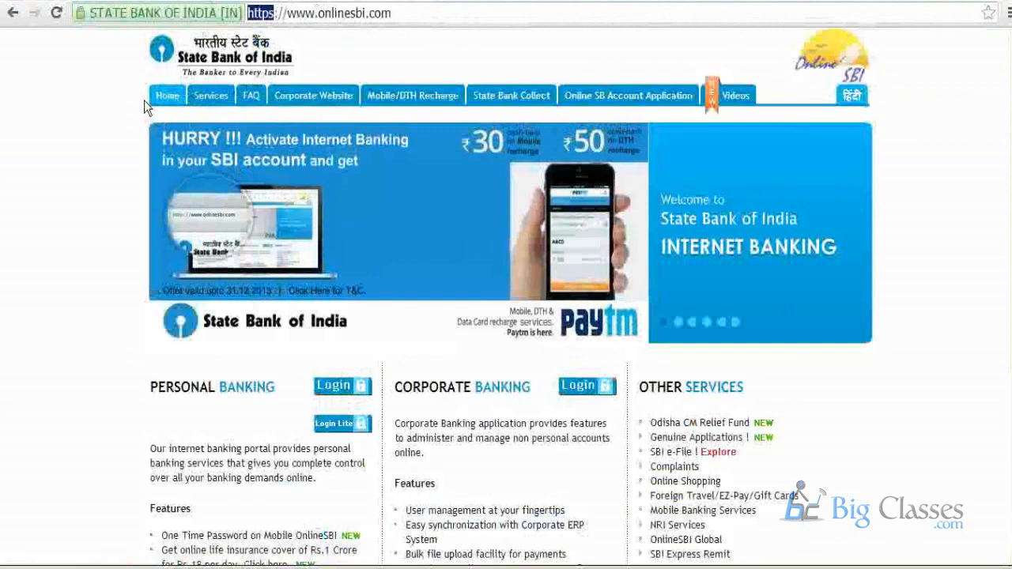
click(158, 13)
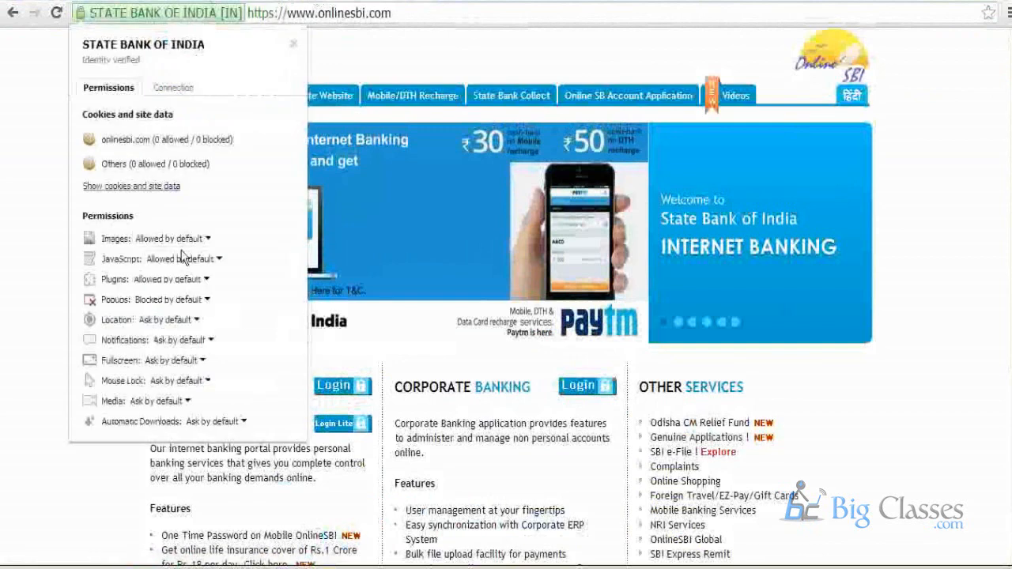
click(171, 89)
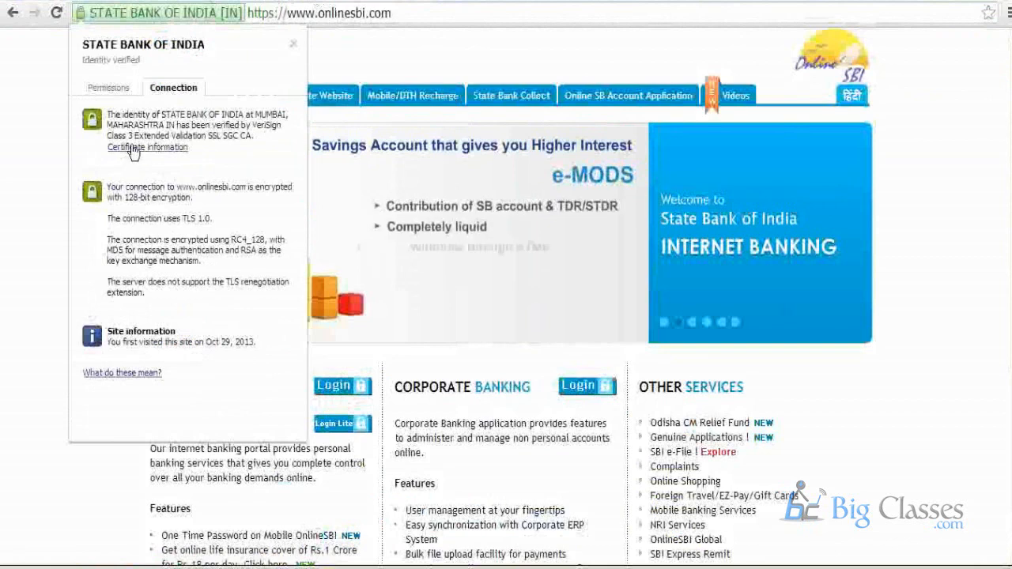
click(133, 154)
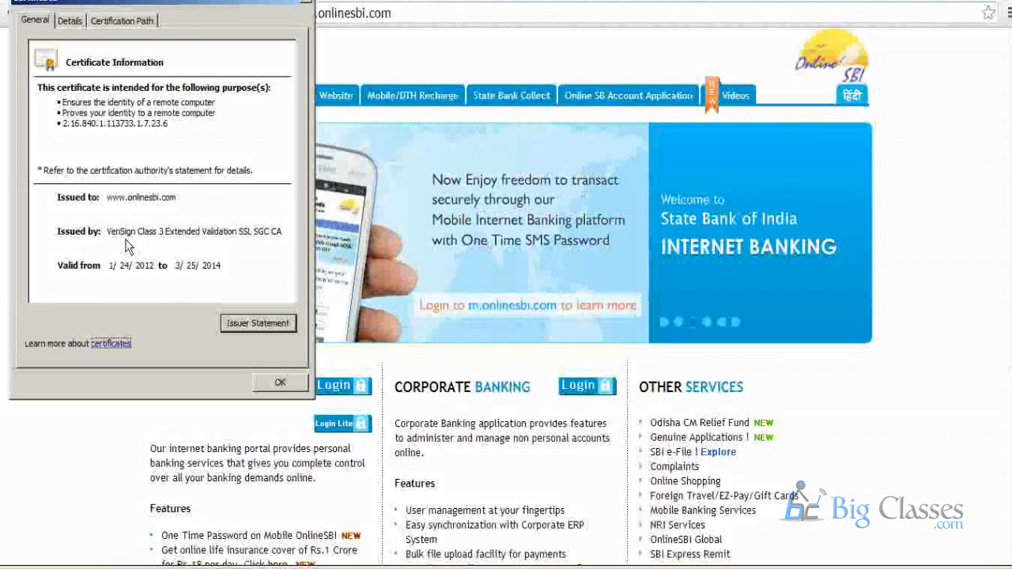
click(277, 383)
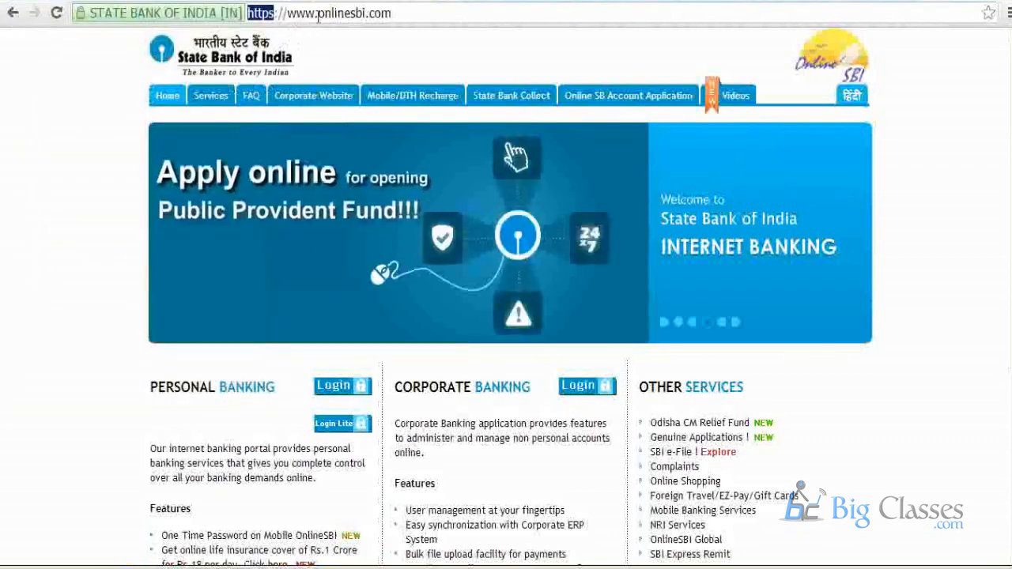
Close the bank website's tab and switch back to the SharePoint Create New Web Application form.
click(369, 1)
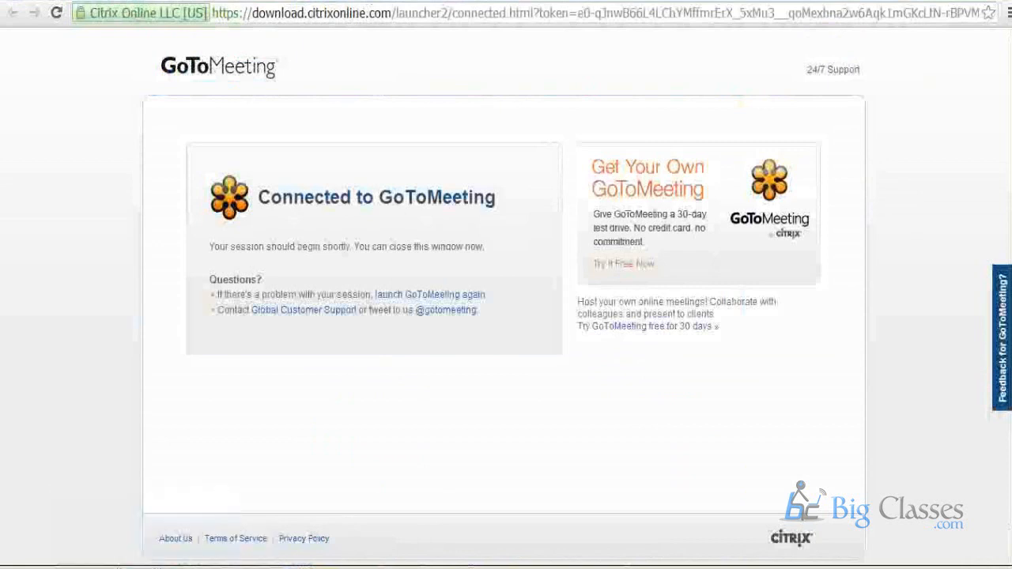
mouse_move(330, 568)
click(282, 548)
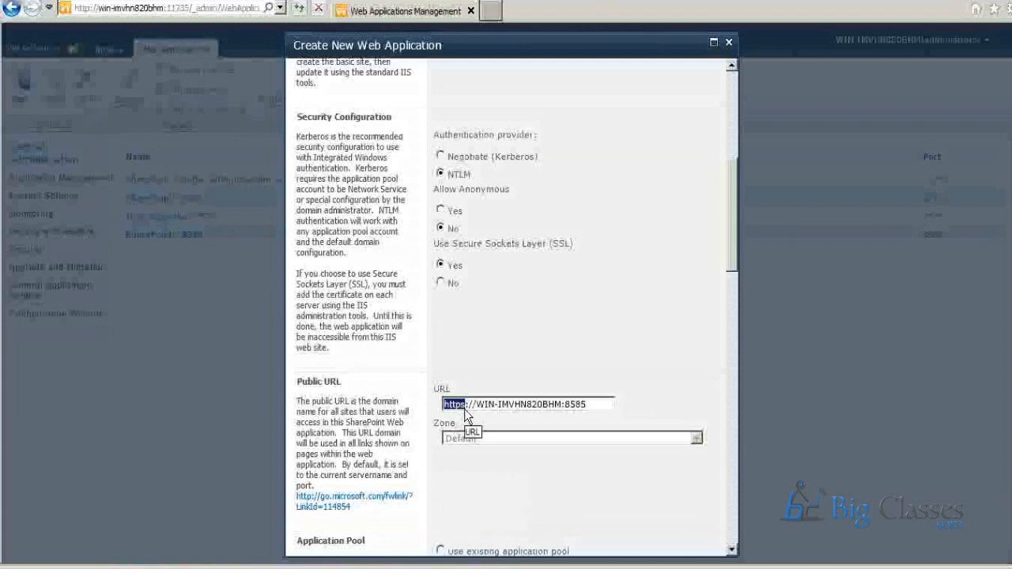
Set Use Secure Sockets Layer (SSL) to No so the web application's public URL uses http.
text(http)
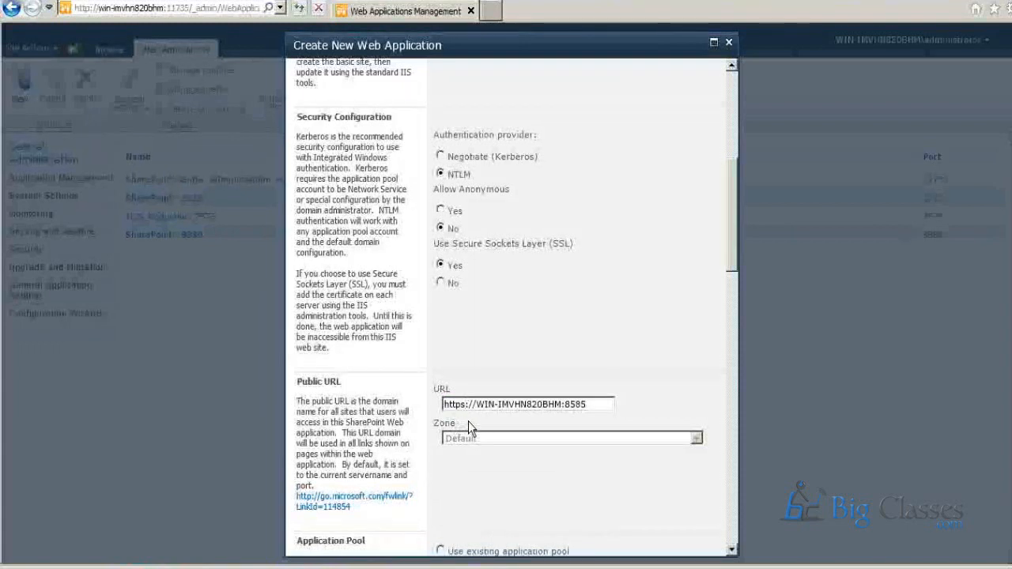
click(440, 283)
click(440, 264)
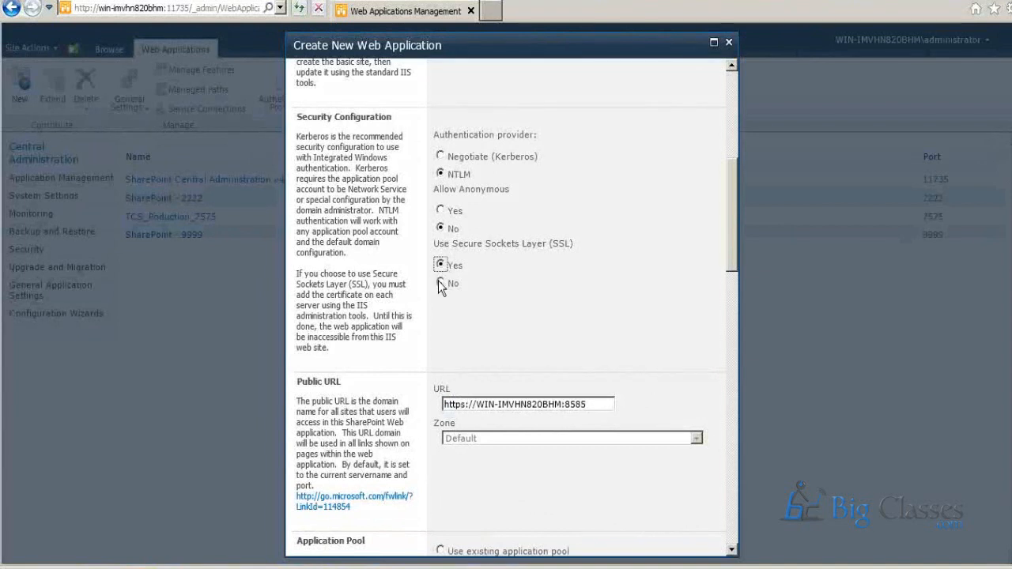
click(440, 283)
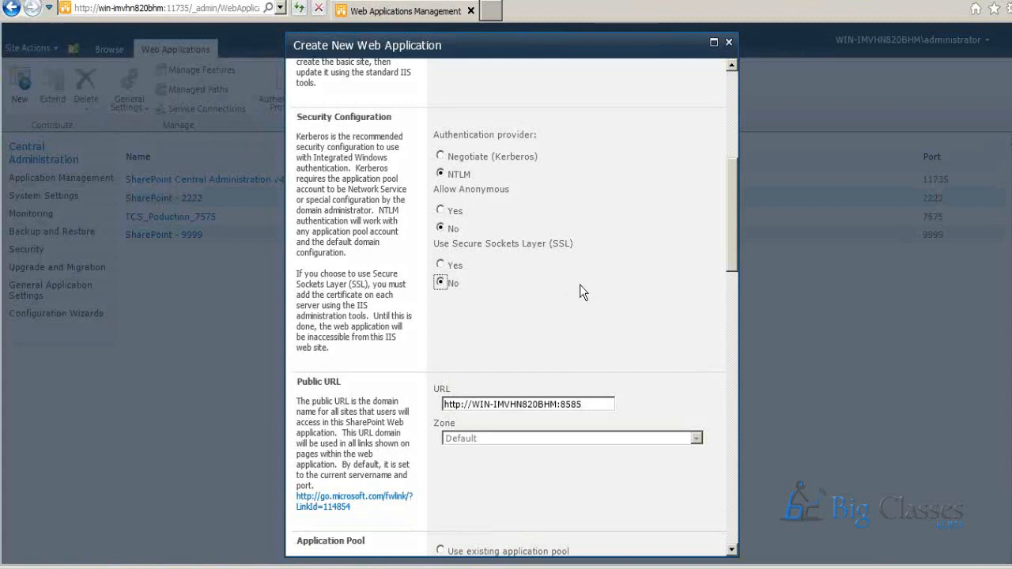
Choose the Predefined security account, Network Service, for the new application pool of the web application.
scroll(580, 285, down, 3)
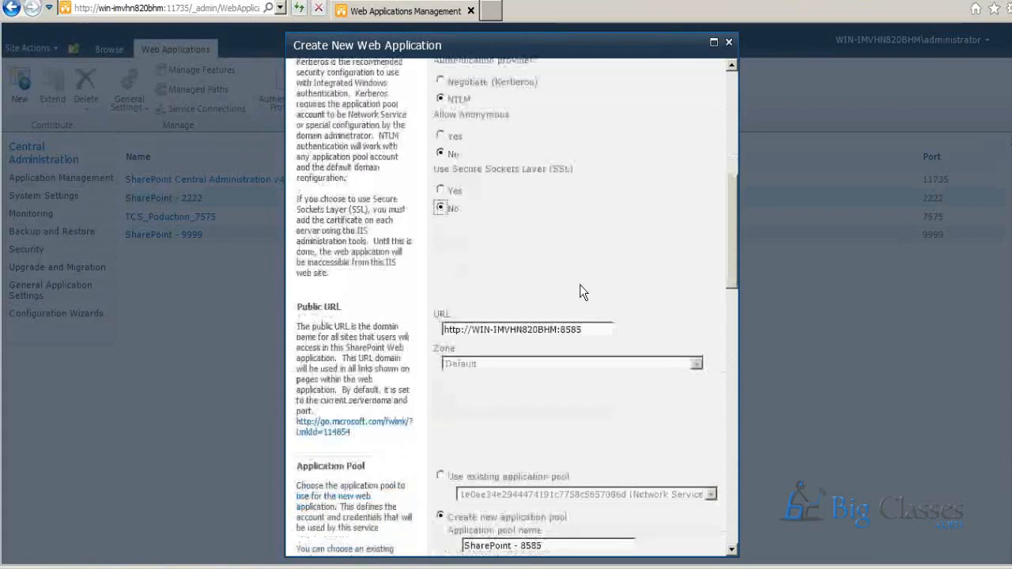
scroll(579, 286, down, 2)
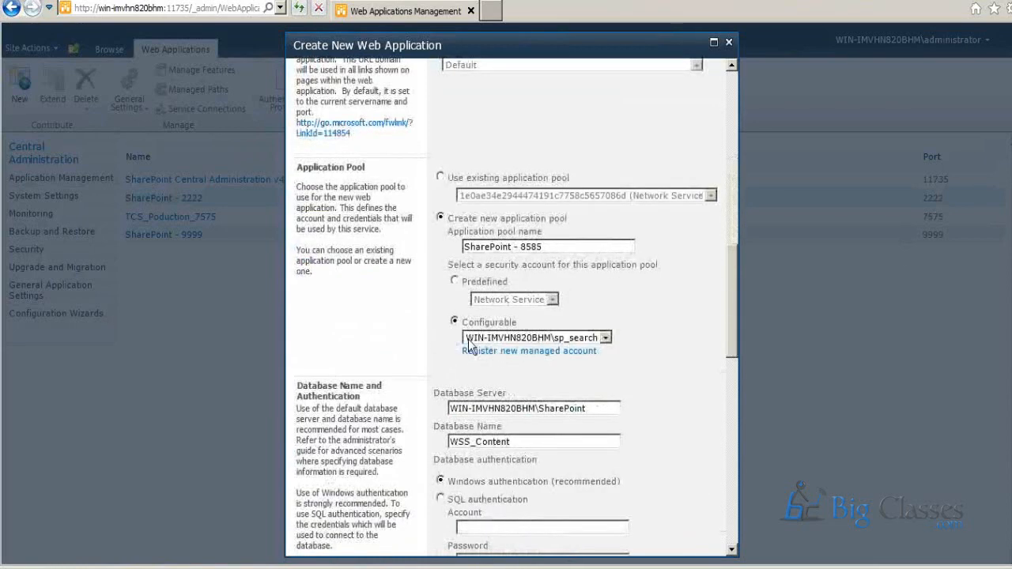
click(454, 281)
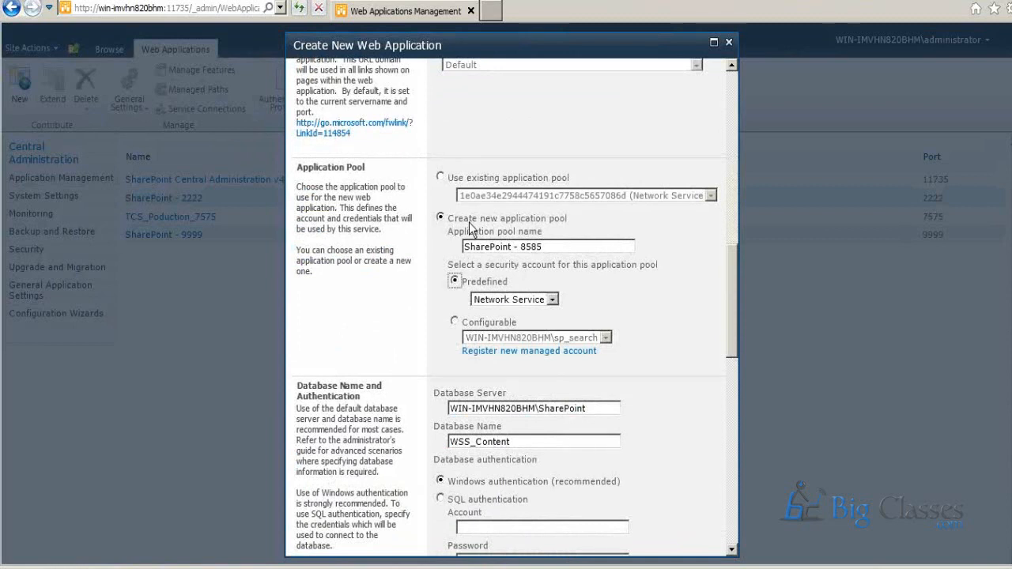
drag(449, 231, 545, 231)
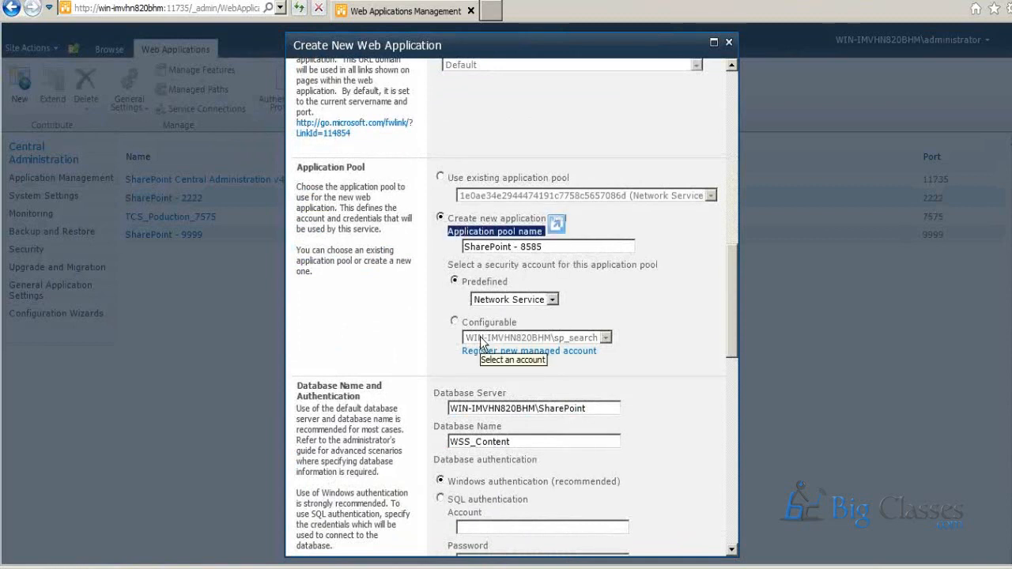
Switch to the Paint window and replace the old sketch with a new blank canvas.
key(super)
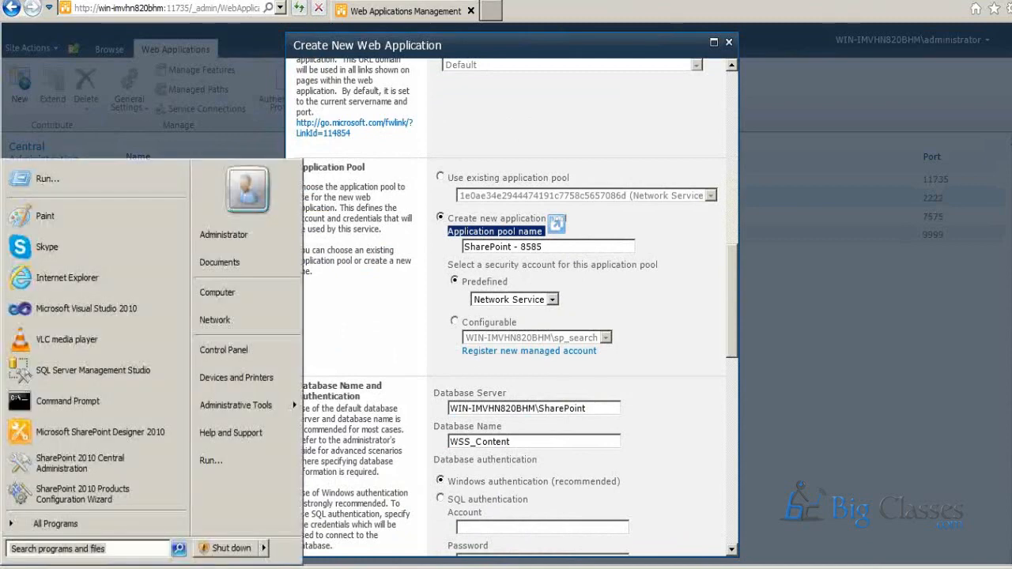
click(266, 398)
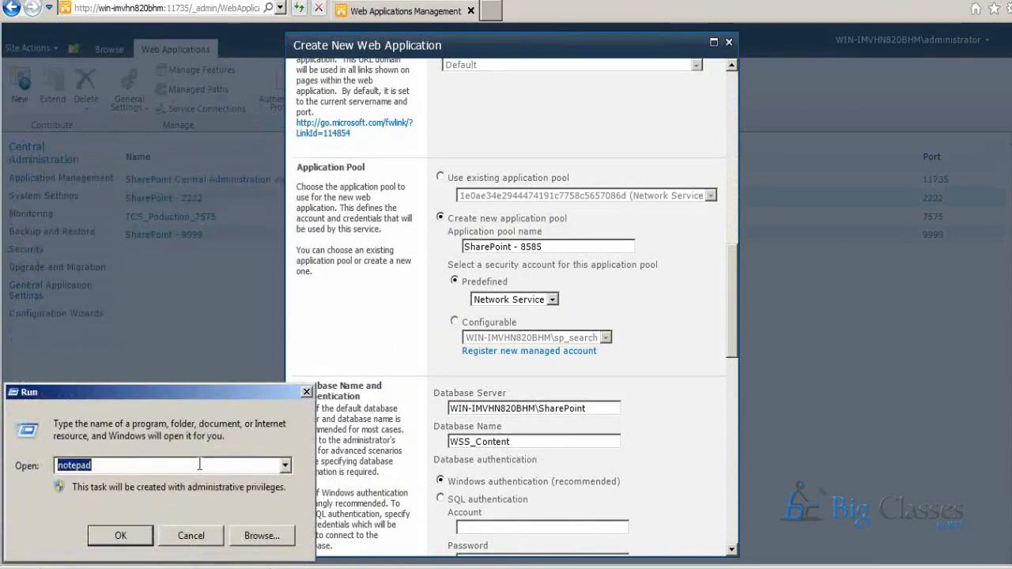
text(notepad)
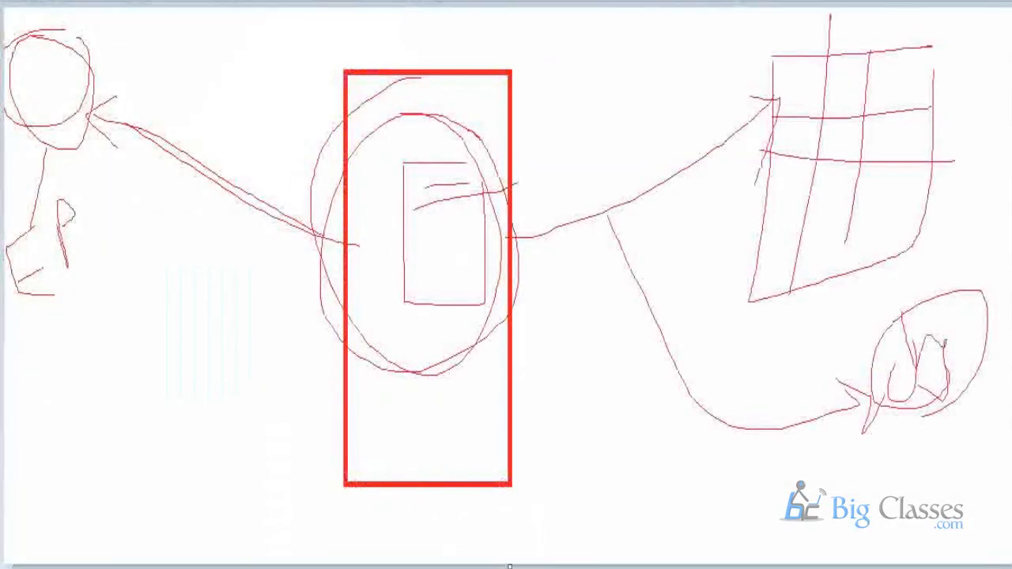
click(24, 1)
click(48, 2)
click(639, 279)
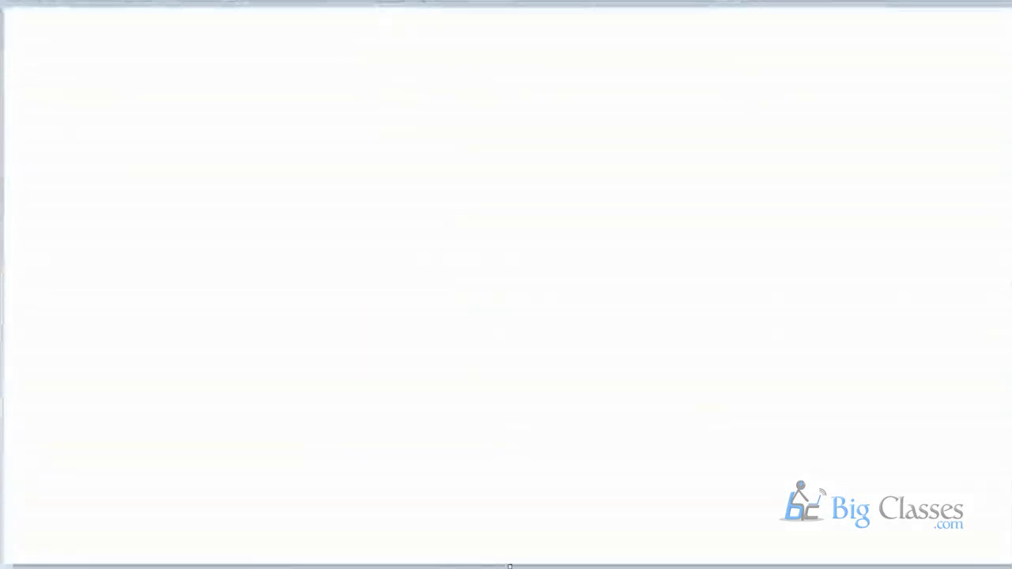
Draw a tall black rectangle near the canvas centre and a large oval around it.
mouse_move(309, 31)
mouse_down()
mouse_move(435, 289)
mouse_move(538, 542)
mouse_up()
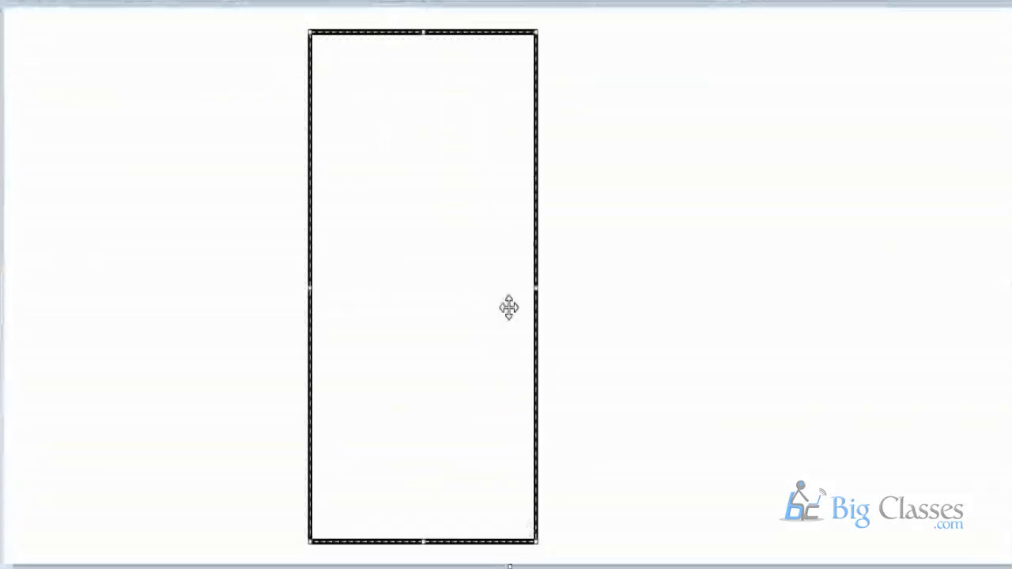
click(316, 3)
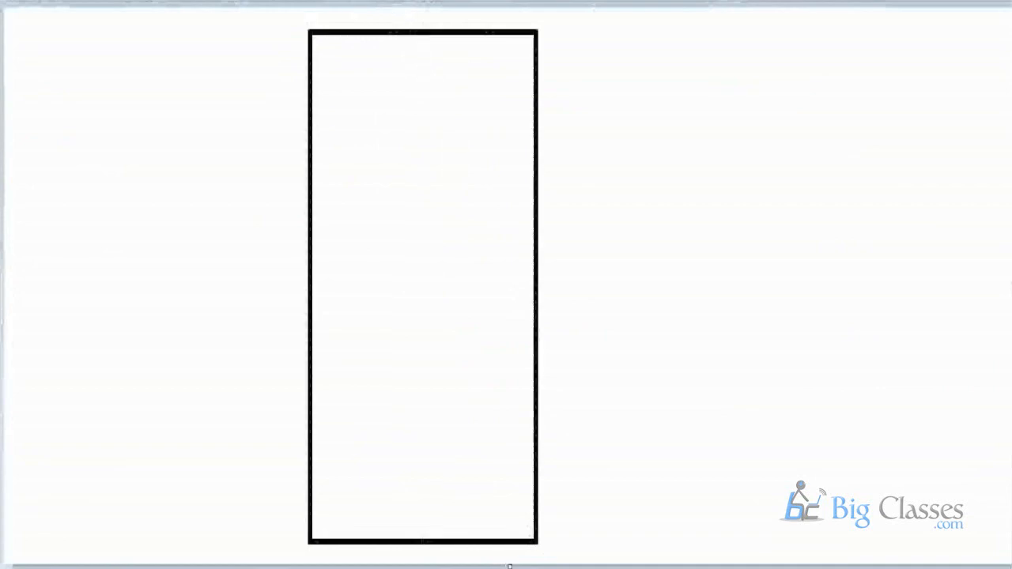
drag(218, 16, 621, 562)
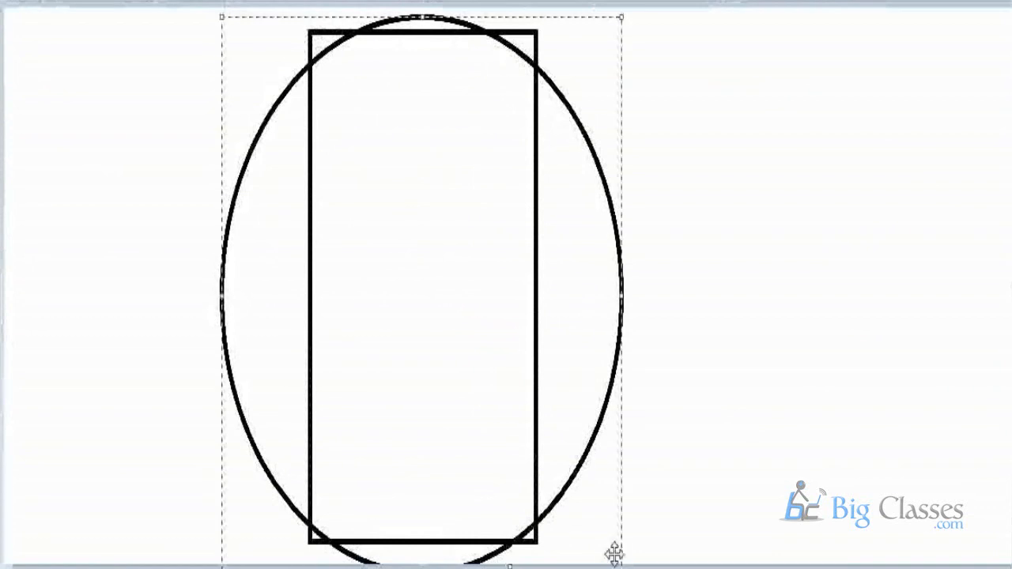
Sketch a small freehand oval containing a cross mark inside the rectangle with the Pencil tool.
click(316, 2)
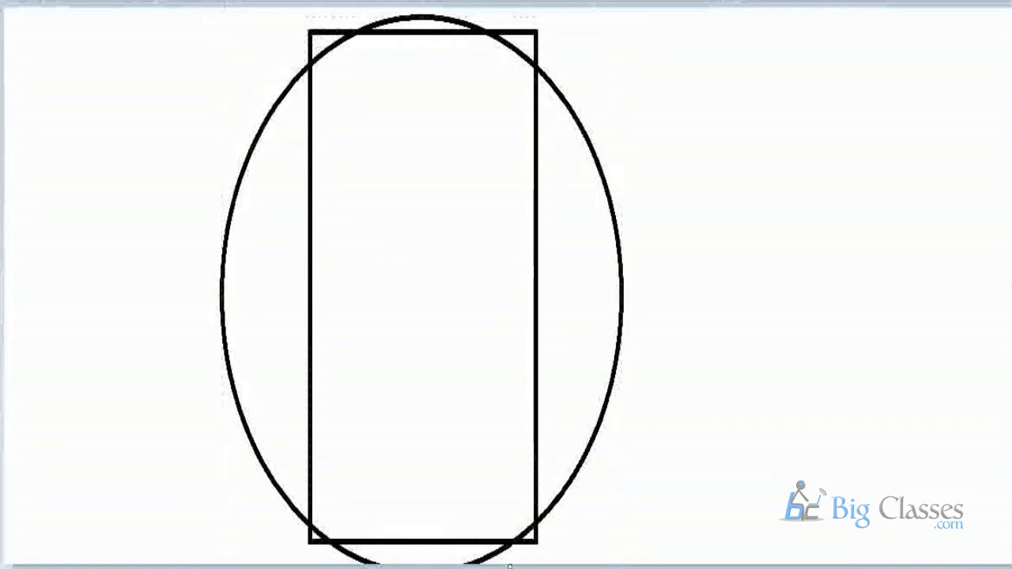
mouse_move(424, 190)
mouse_down()
mouse_move(368, 294)
mouse_move(402, 189)
mouse_up()
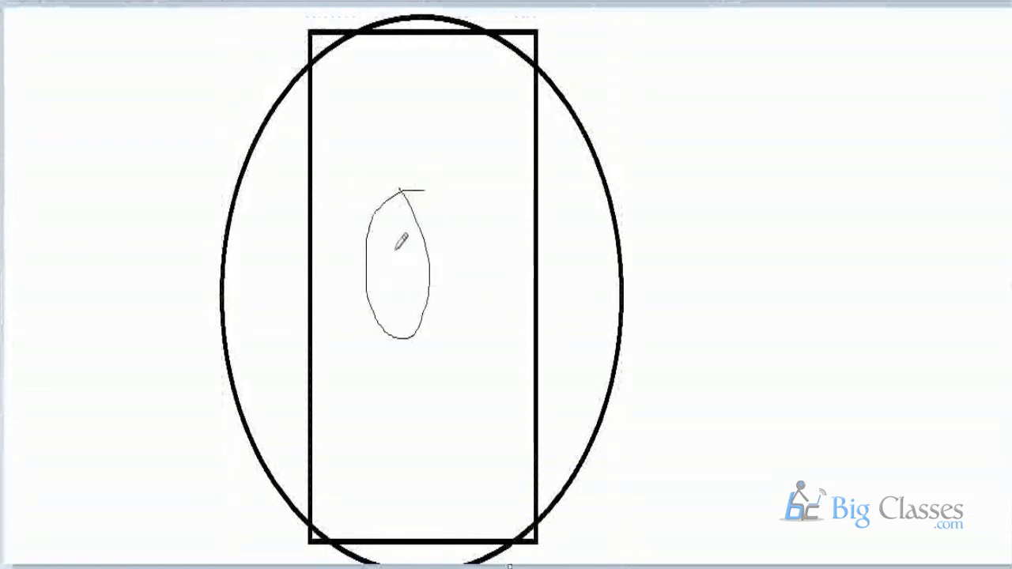
mouse_move(395, 250)
mouse_down()
mouse_move(406, 311)
mouse_move(410, 265)
mouse_move(427, 264)
mouse_up()
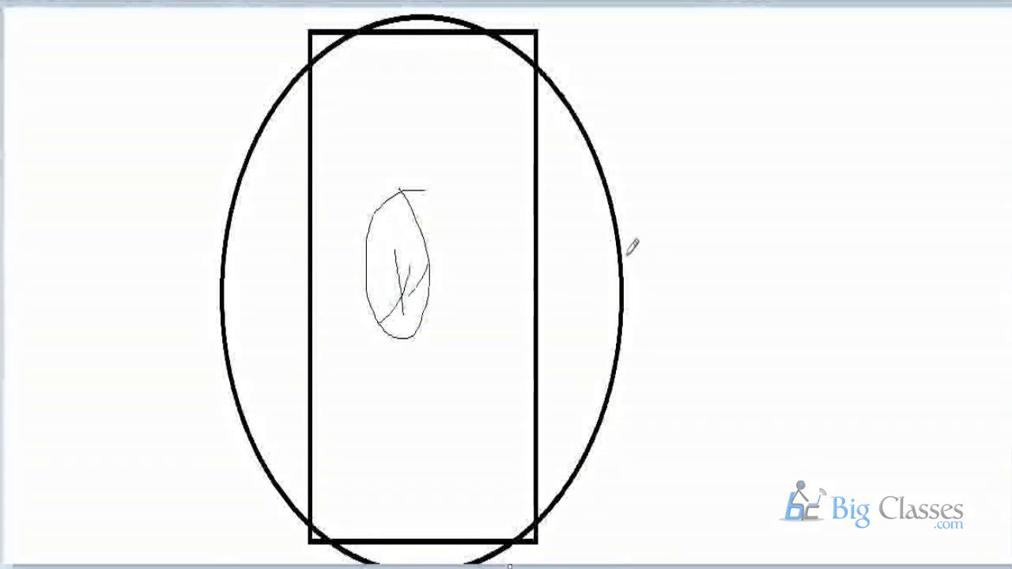
Sketch a connector line from the large oval up to a circled handwritten label beside it.
mouse_move(625, 256)
mouse_down()
mouse_move(653, 323)
mouse_move(819, 101)
mouse_up()
drag(810, 149, 831, 250)
mouse_move(808, 144)
mouse_down()
mouse_move(820, 136)
mouse_move(839, 202)
mouse_move(863, 141)
mouse_move(897, 198)
mouse_up()
mouse_move(892, 126)
mouse_down()
mouse_move(903, 203)
mouse_move(805, 150)
mouse_move(911, 128)
mouse_up()
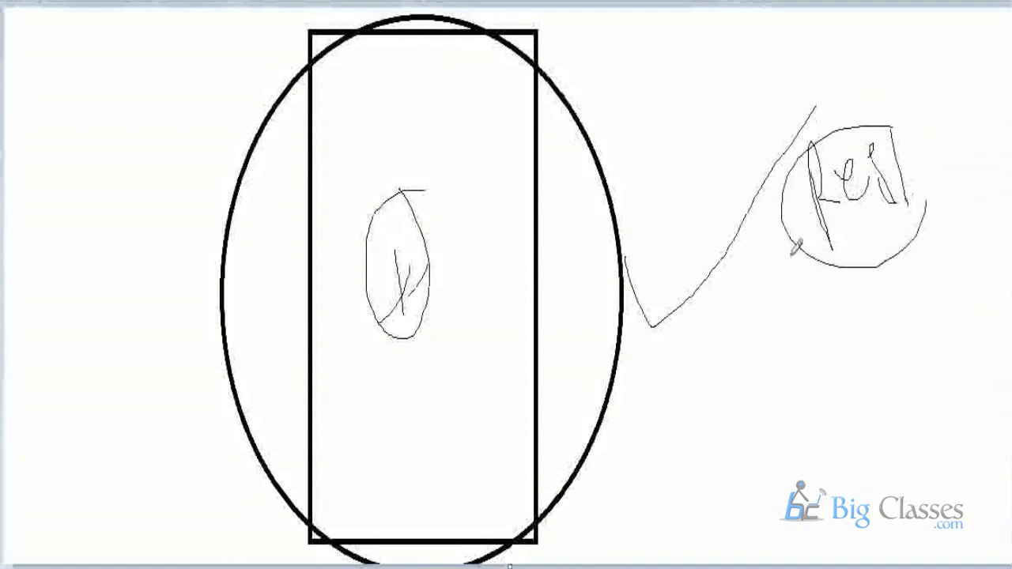
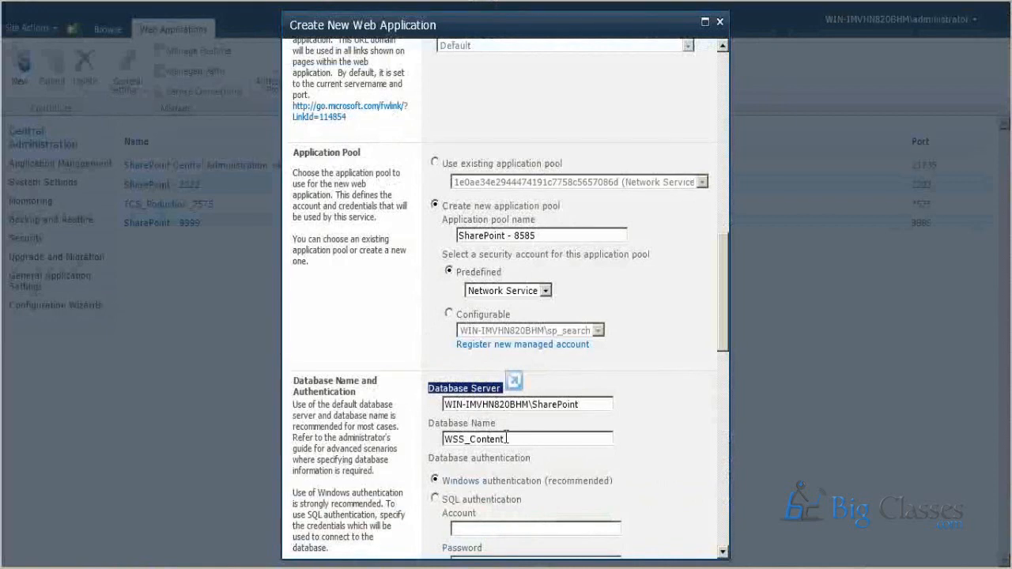
Set the content database name of the new web application to WSS_Content_8585.
click(512, 439)
scroll(522, 456, down, 2)
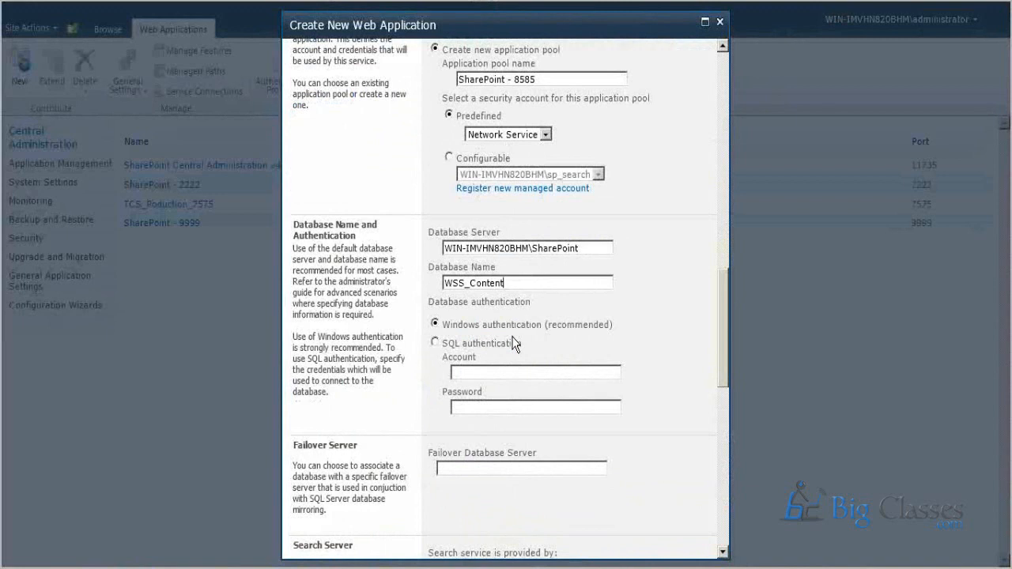
text(_oweurowuer=-92=34)
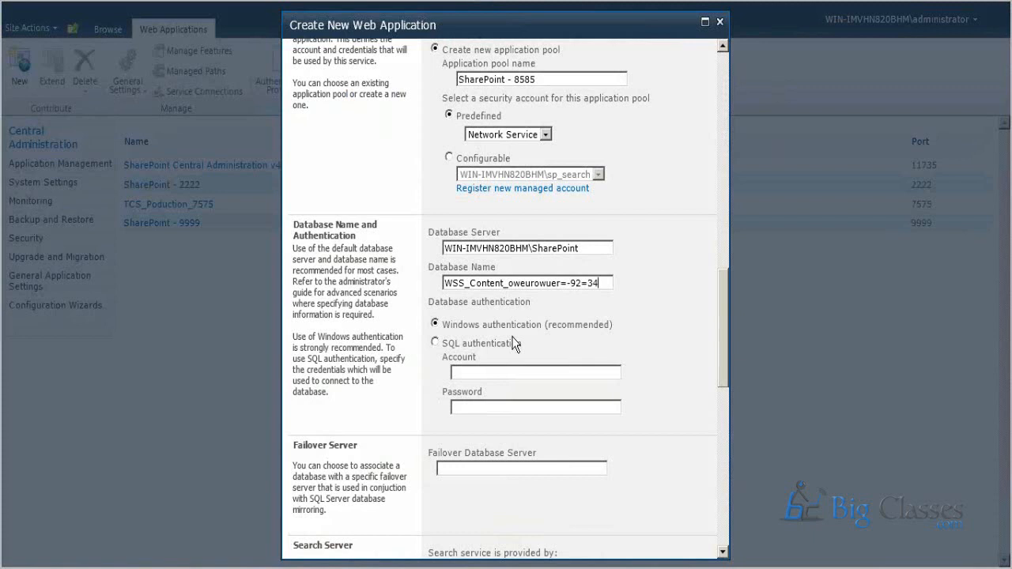
key(BackSpace)
key(BackSpace)
key(BackSpace)
key(BackSpace)
key(BackSpace)
key(BackSpace)
key(BackSpace)
key(BackSpace)
key(BackSpace)
key(BackSpace)
key(BackSpace)
key(BackSpace)
key(BackSpace)
key(BackSpace)
key(BackSpace)
key(BackSpace)
key(BackSpace)
text(8585)
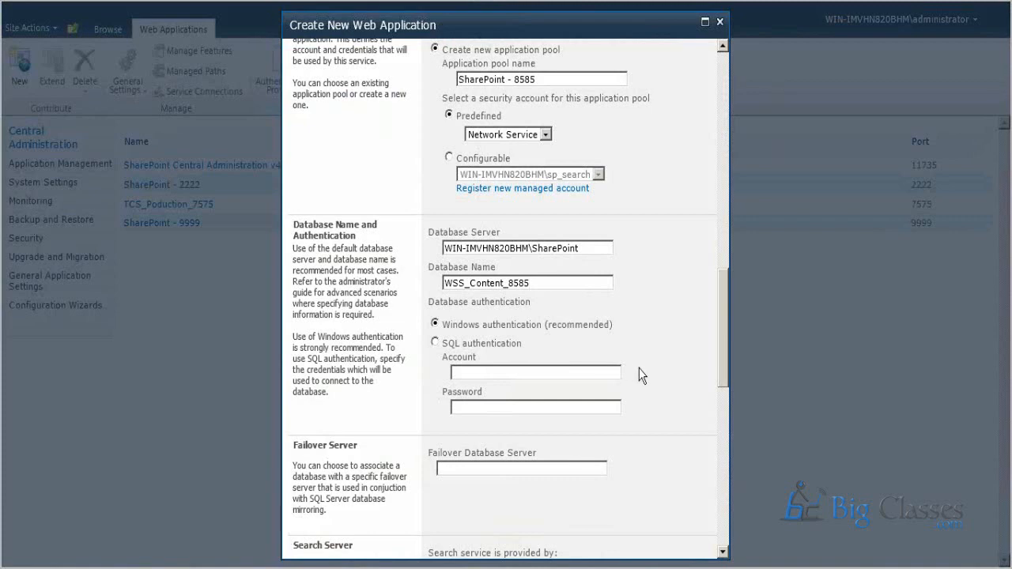
Review the service application connections and write the note "SSP(shared service provider)" in a blank Notepad document.
scroll(640, 376, down, 12)
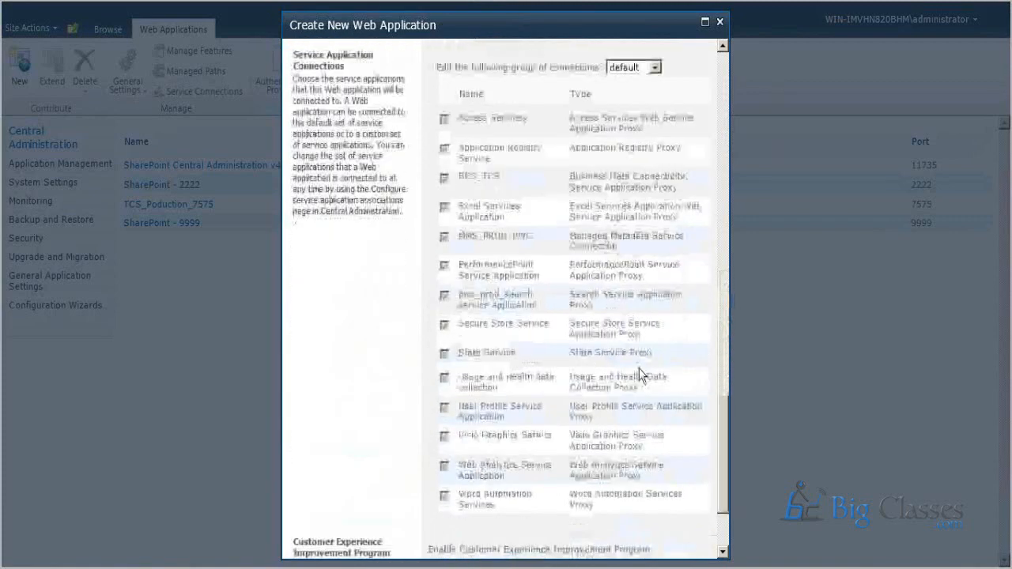
scroll(640, 375, down, 4)
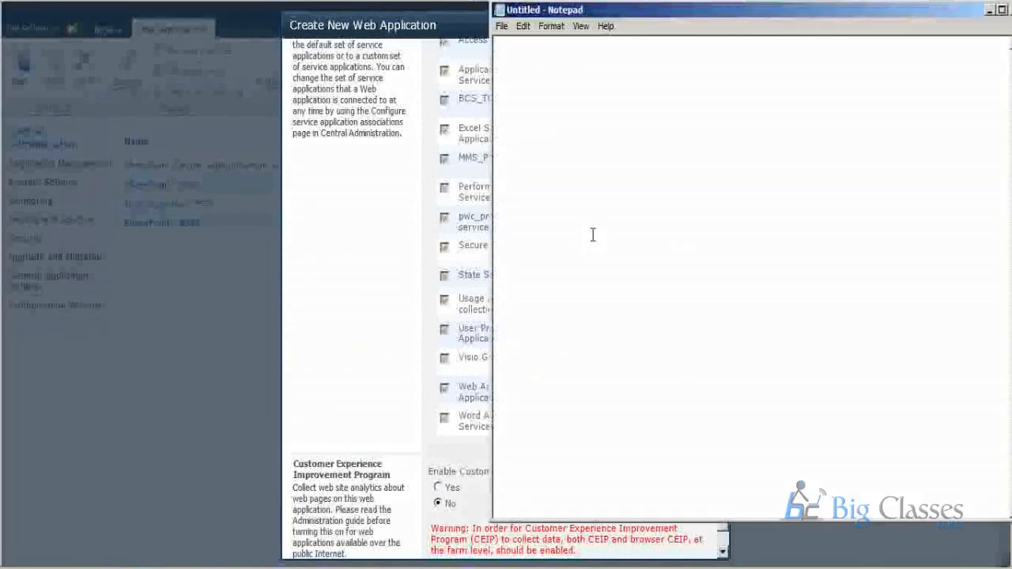
text(SSP(sh)
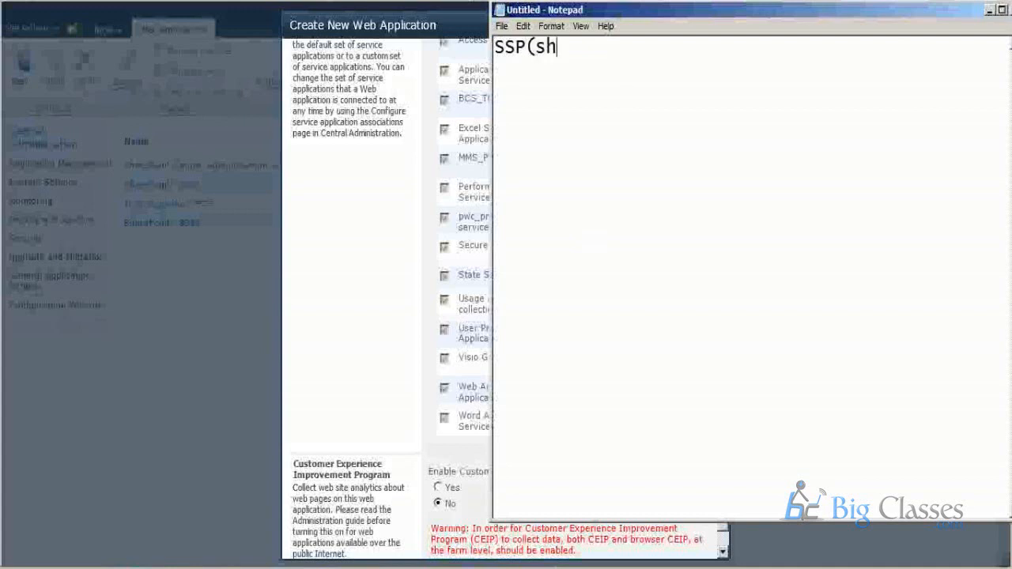
text(ared service p)
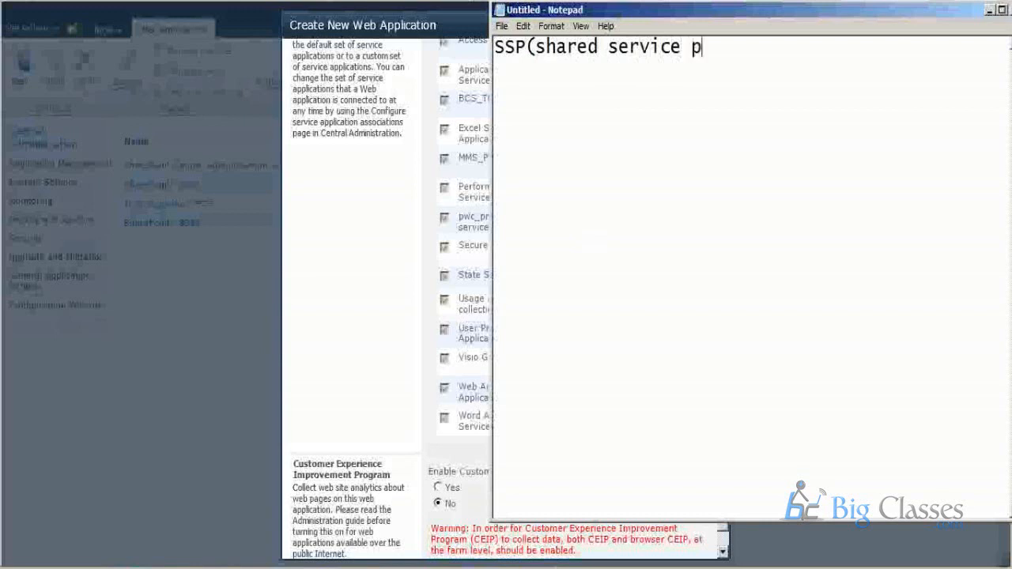
text(rovider))
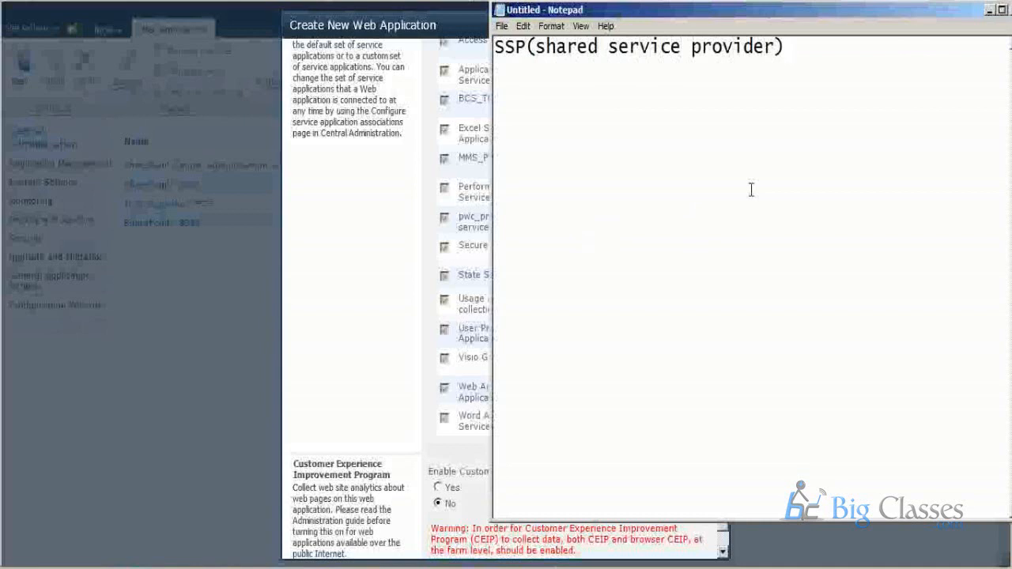
Add the lines "tcs.com" and "search functionality" below the SSP note, after an empty line.
key(Return)
key(Return)
text(tcs.com)
key(Return)
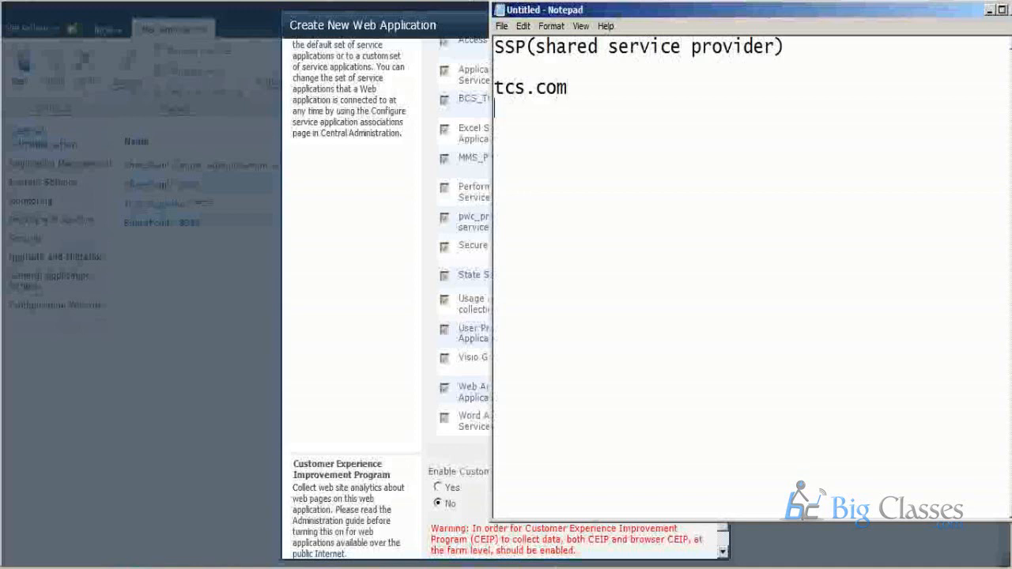
text(searc)
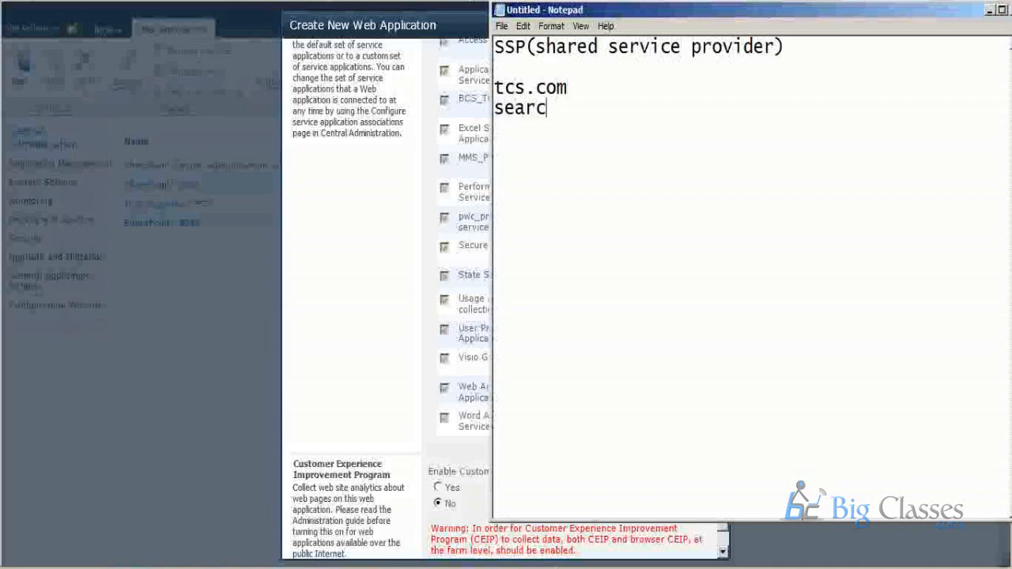
text(h functionality)
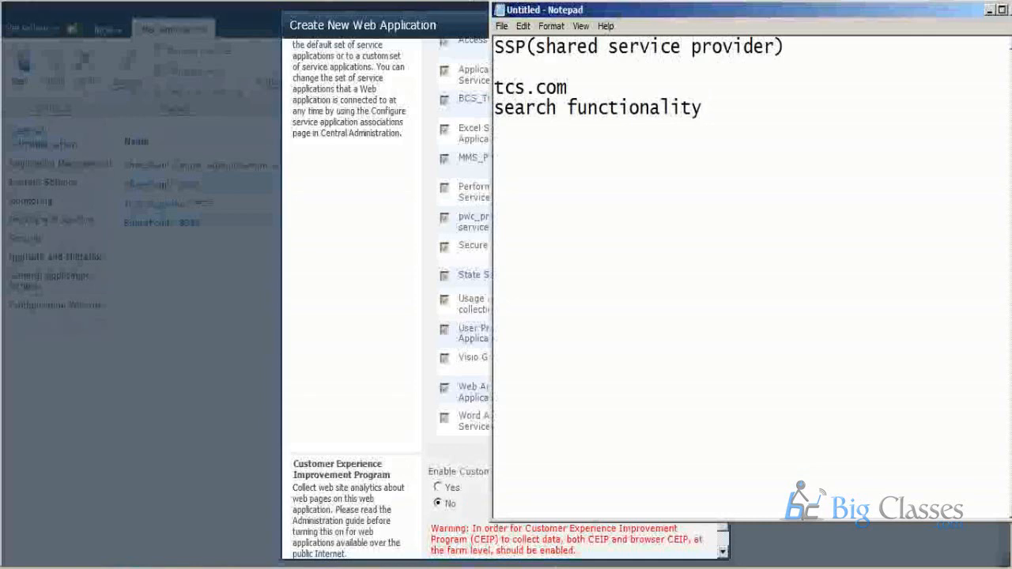
Return to the Create New Web Application dialog and highlight the listed service applications, followed by the pwc_prod_search service application alone.
click(290, 320)
scroll(347, 343, up, 4)
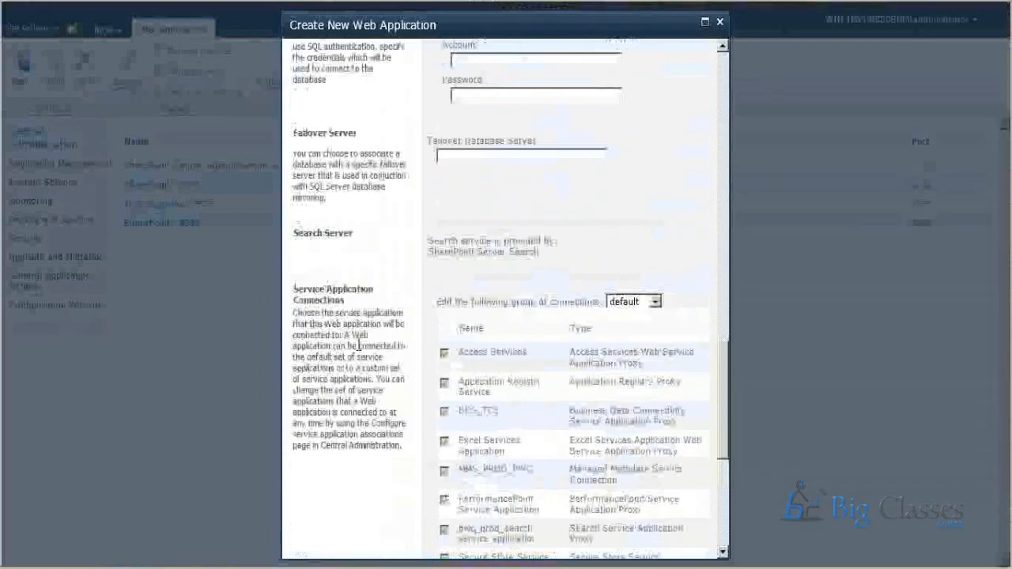
scroll(379, 354, down, 2)
drag(452, 199, 510, 496)
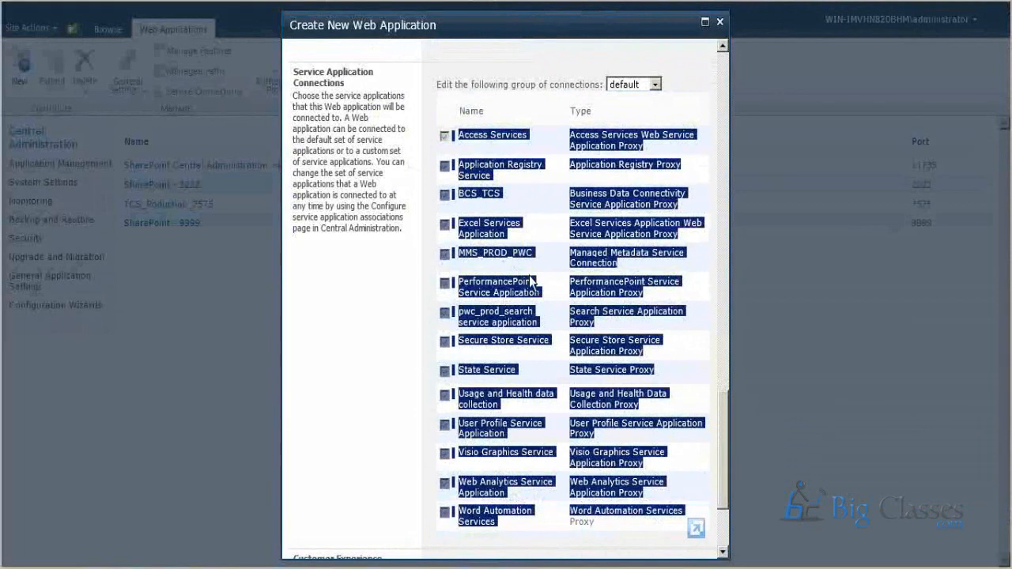
click(464, 313)
drag(537, 321, 467, 312)
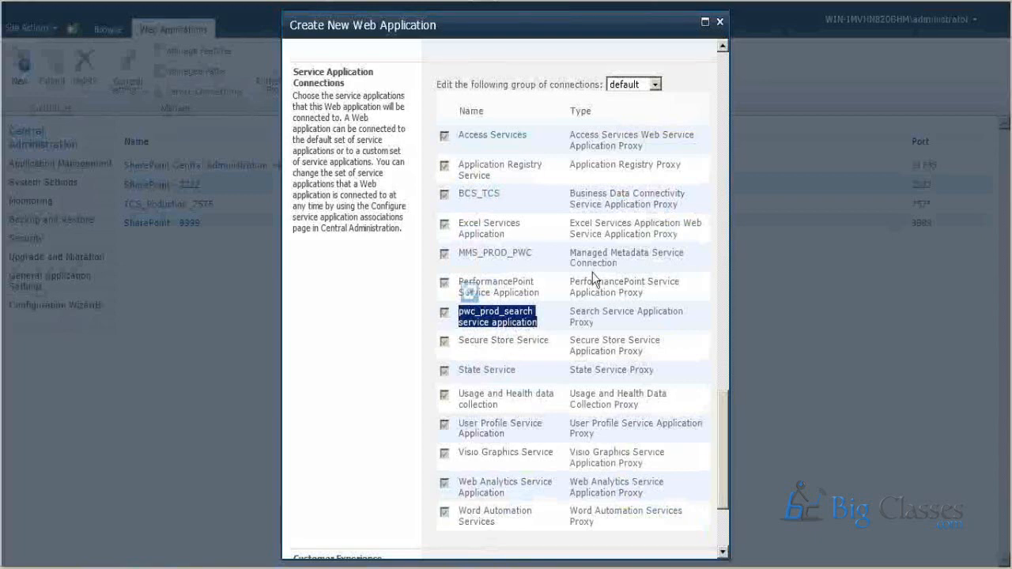
Set the service connection group to custom and include only the pwc_prod_search service application.
click(655, 85)
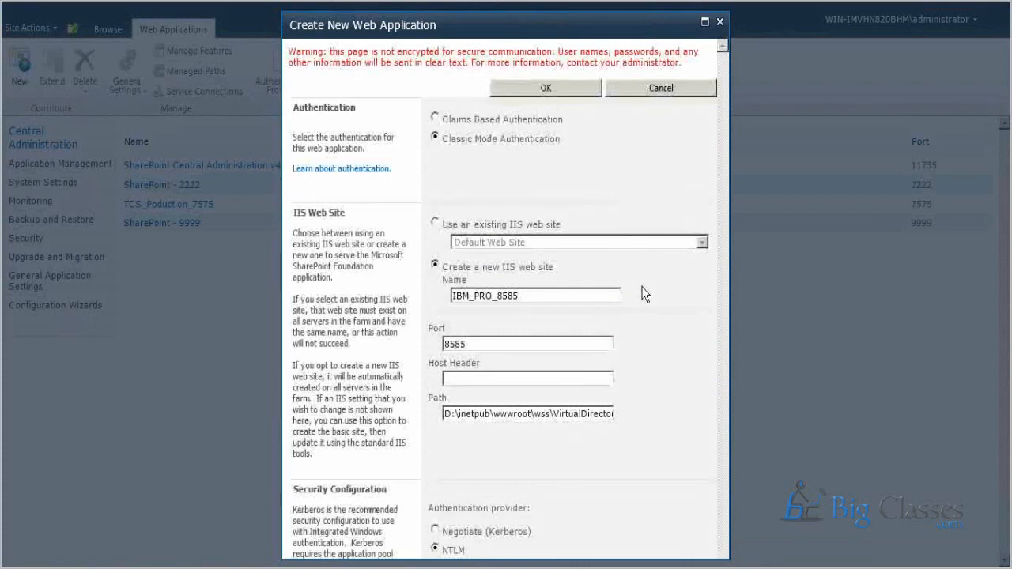
scroll(674, 329, down, 15)
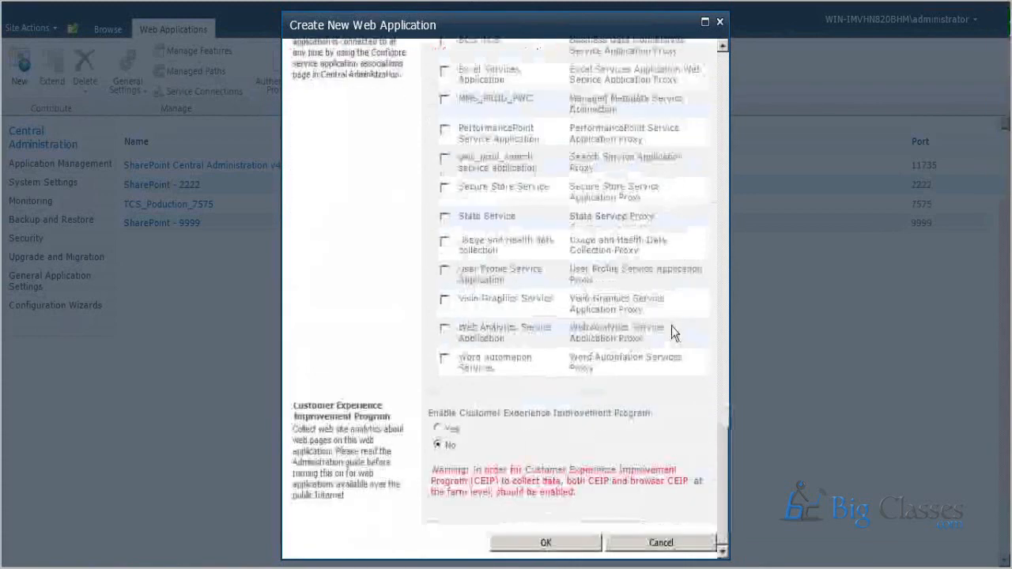
scroll(480, 381, up, 5)
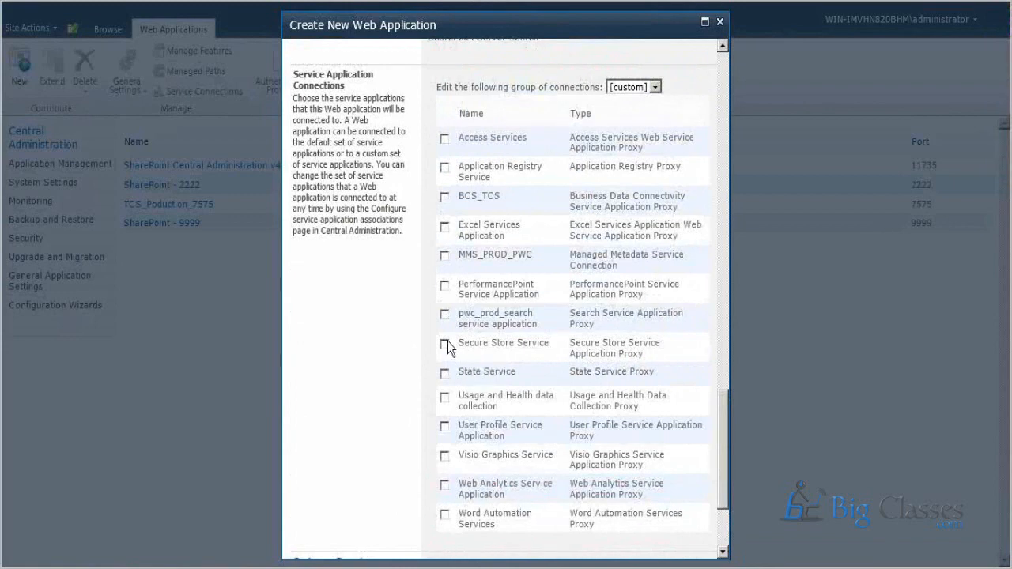
click(445, 314)
scroll(455, 371, up, 4)
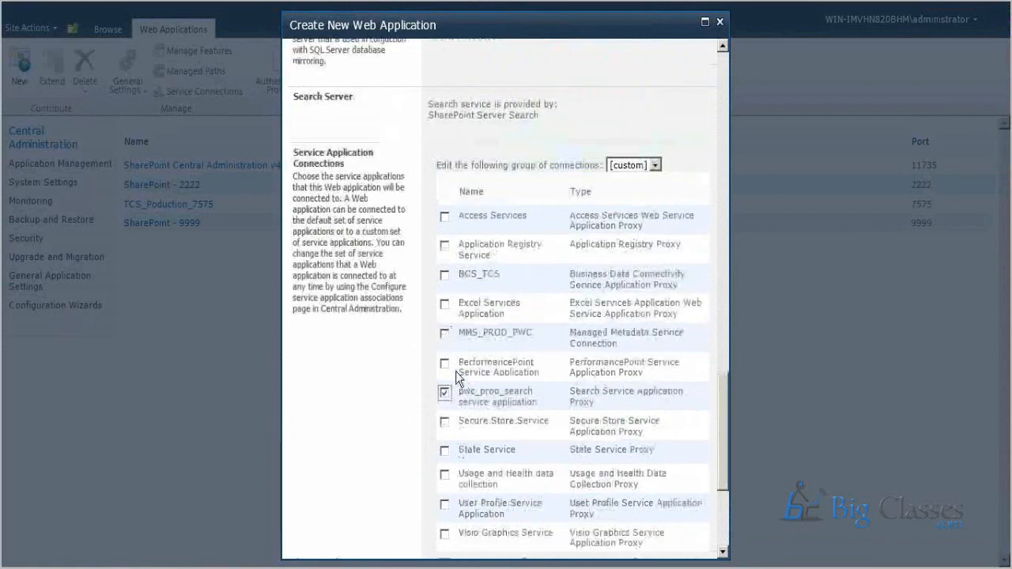
scroll(480, 355, down, 3)
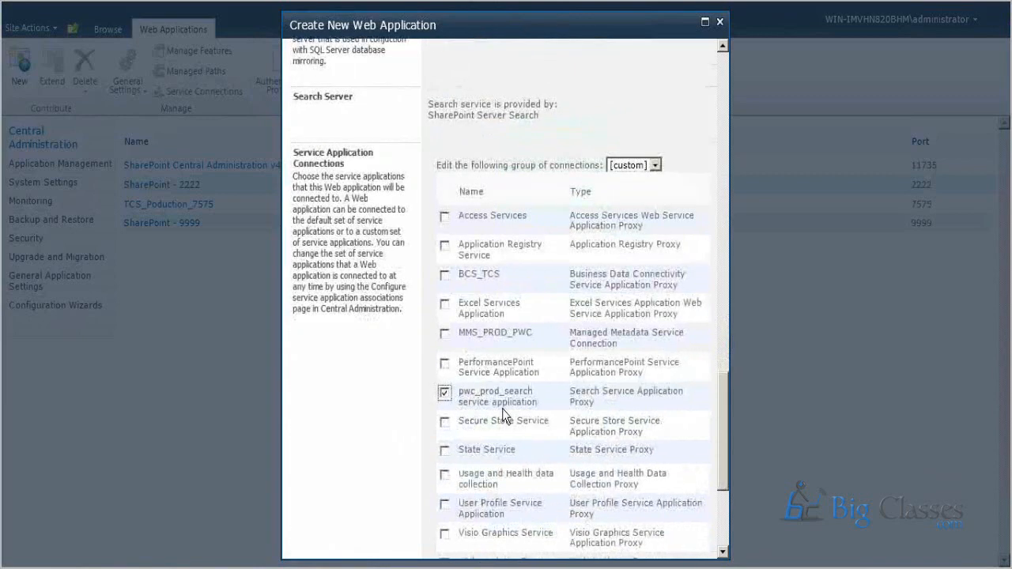
Check the remaining settings and submit the form to create the web application.
scroll(502, 409, down, 3)
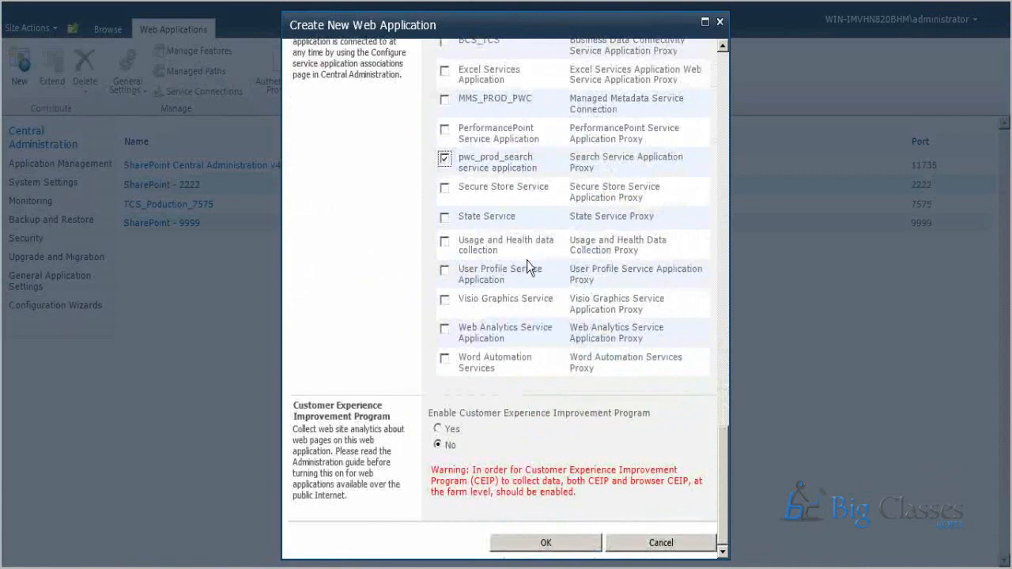
scroll(527, 260, up, 1)
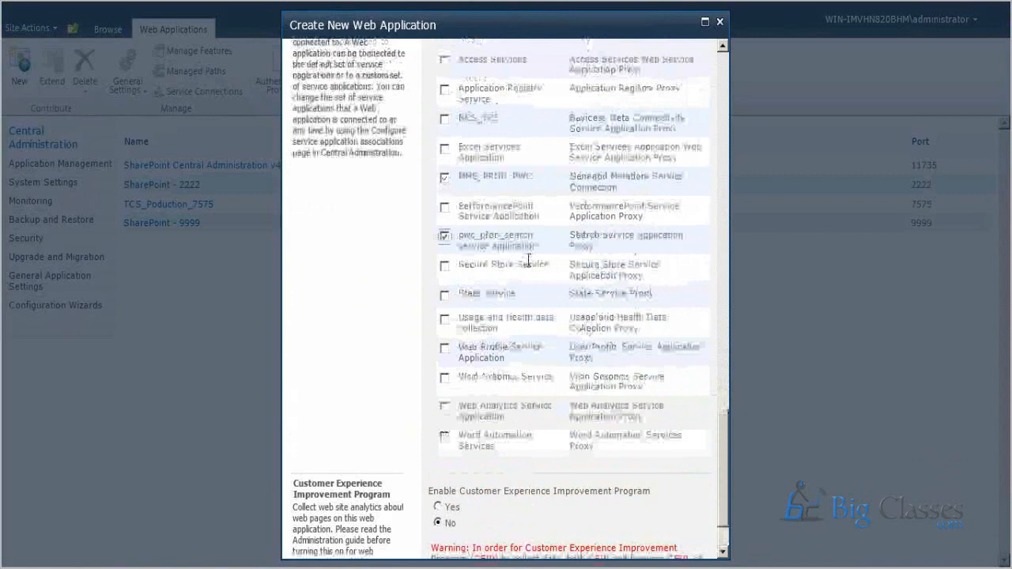
scroll(528, 262, up, 3)
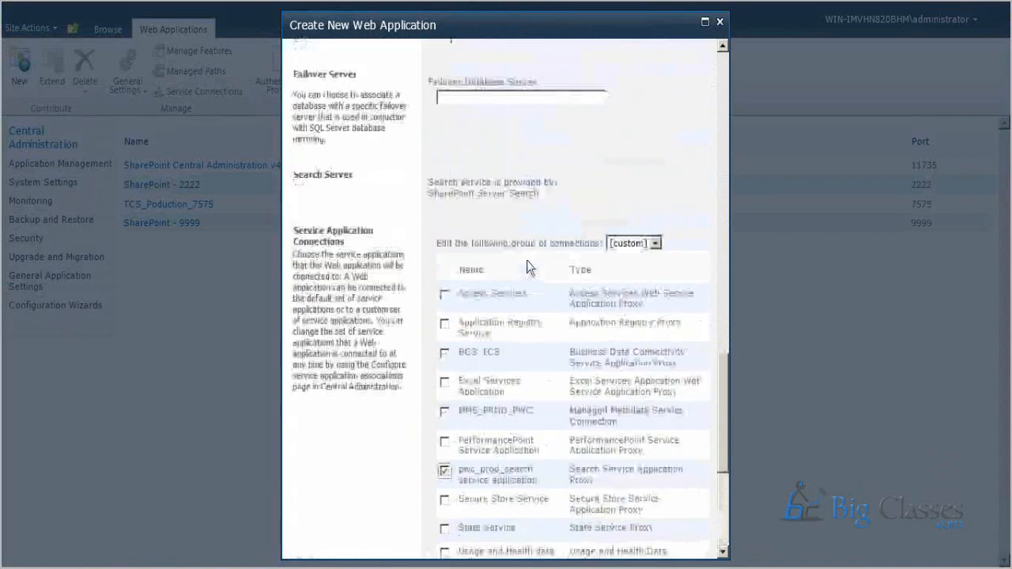
scroll(526, 260, up, 3)
scroll(537, 332, down, 7)
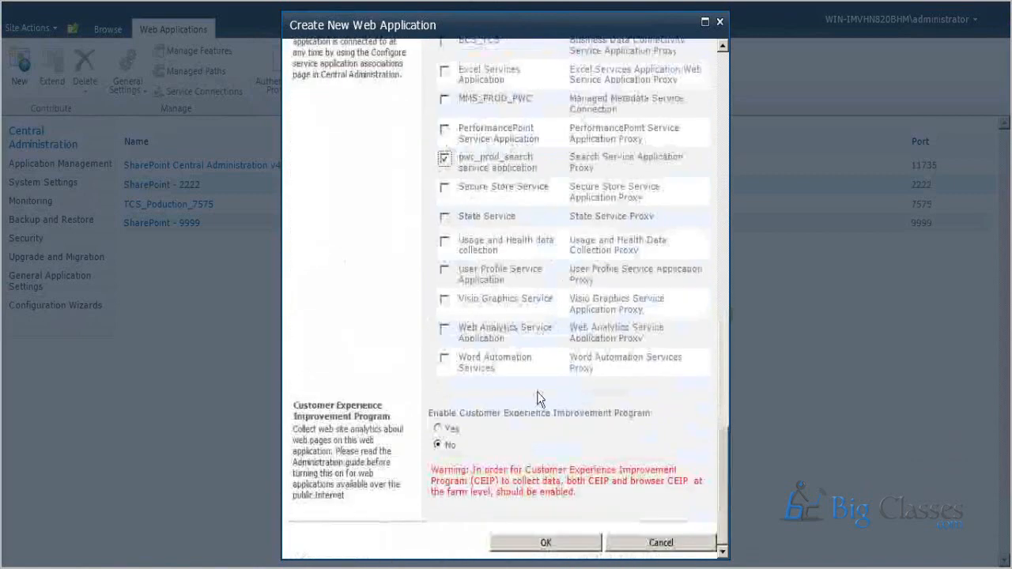
click(535, 542)
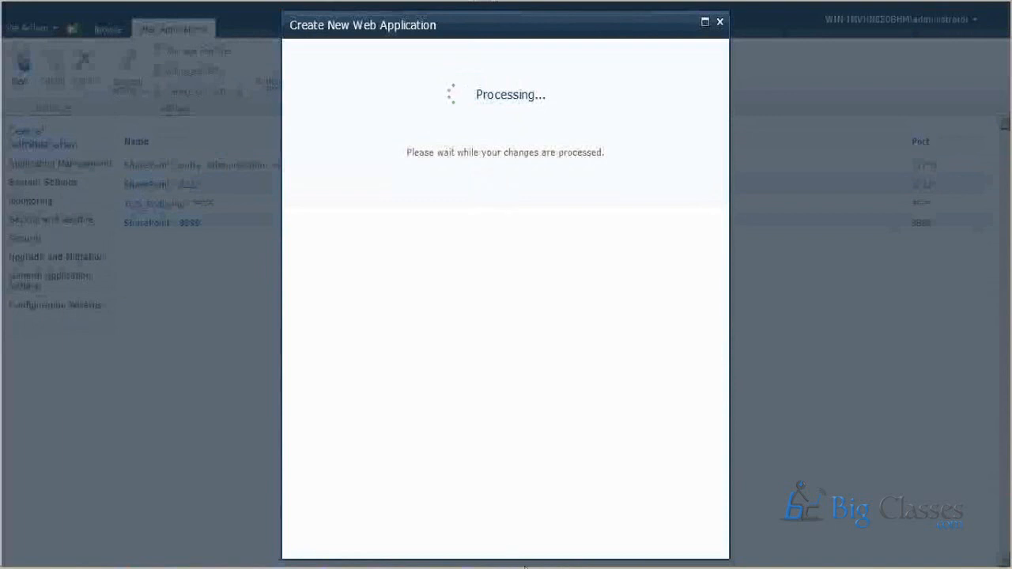
key(alt+Tab)
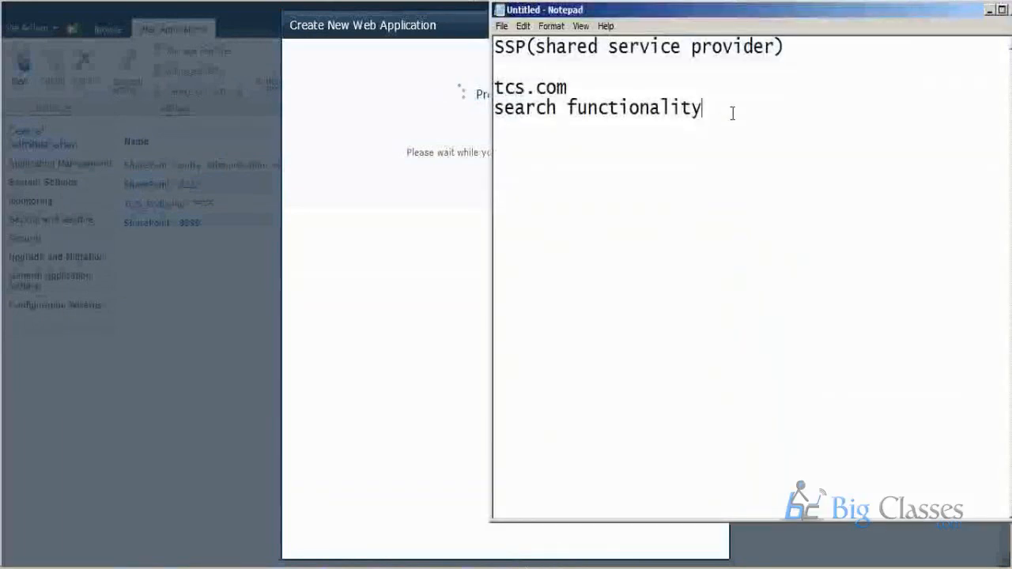
drag(731, 110, 481, 95)
key(Delete)
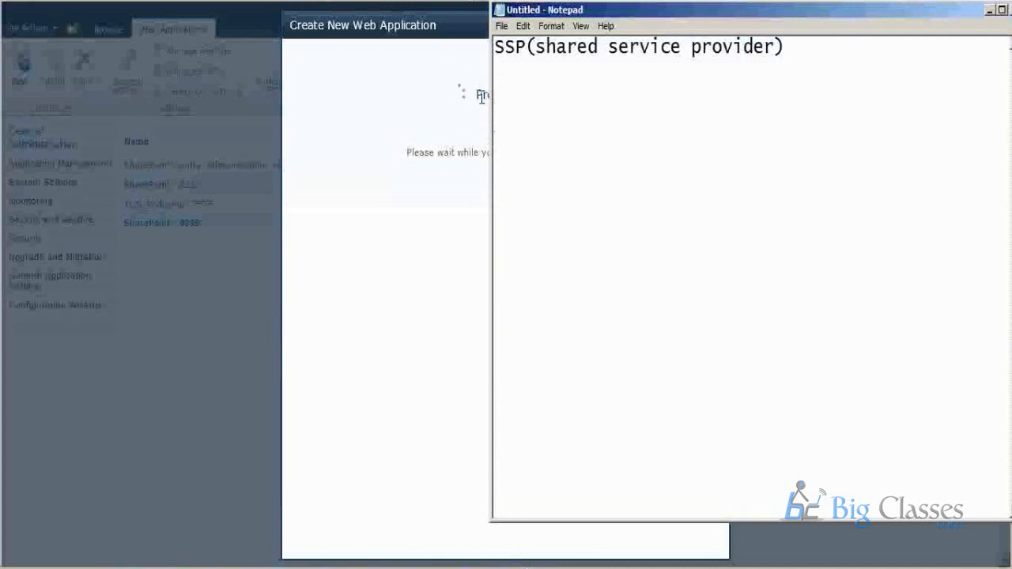
text(http://tcs.com)
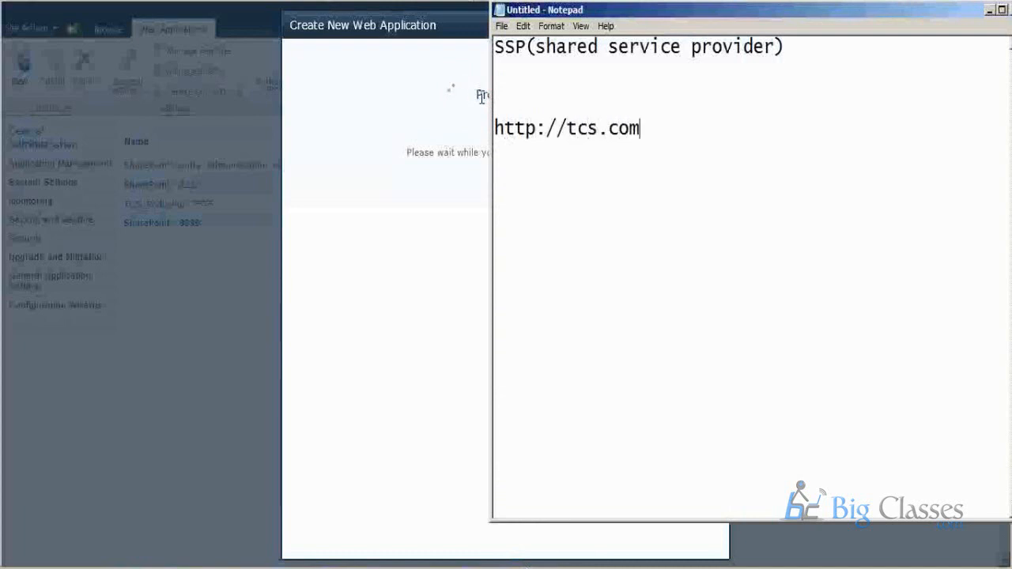
drag(667, 125, 490, 128)
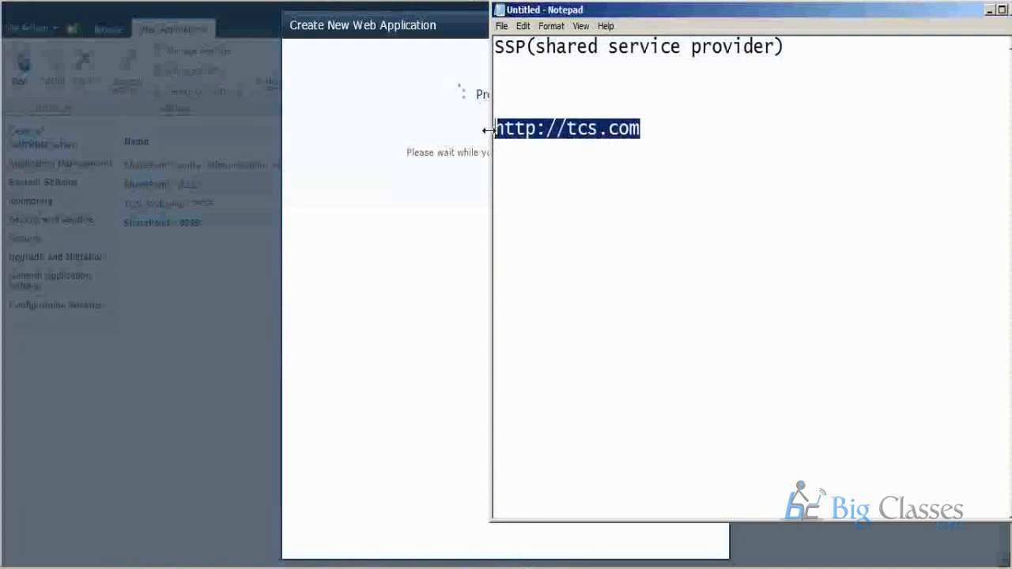
click(664, 133)
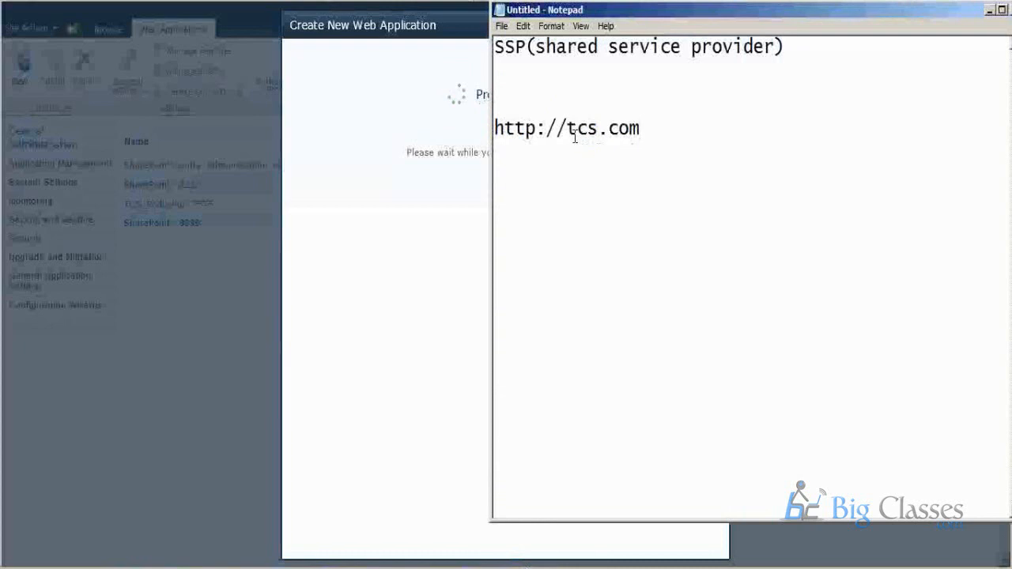
drag(577, 129, 680, 130)
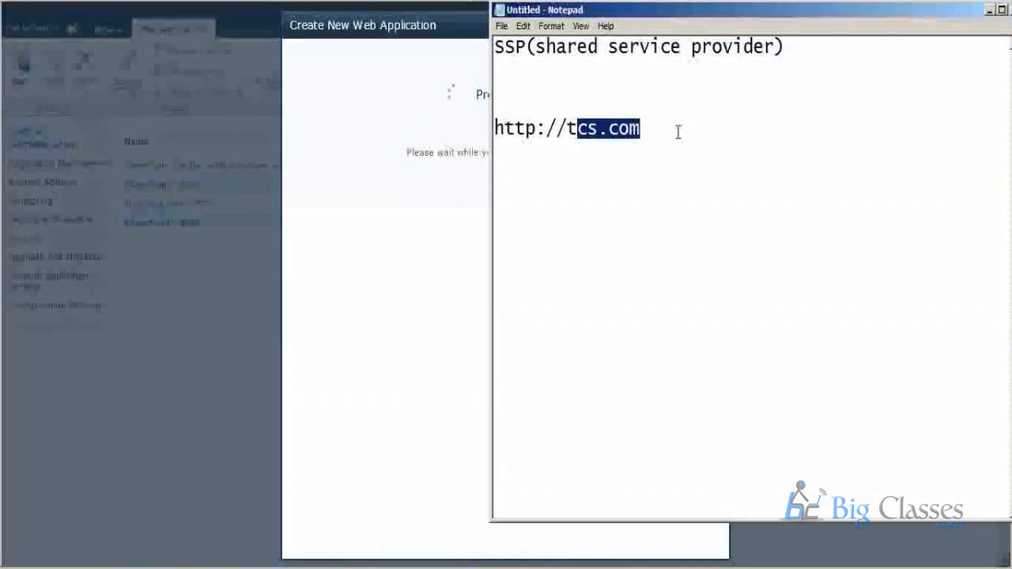
click(676, 134)
key(Return)
key(Return)
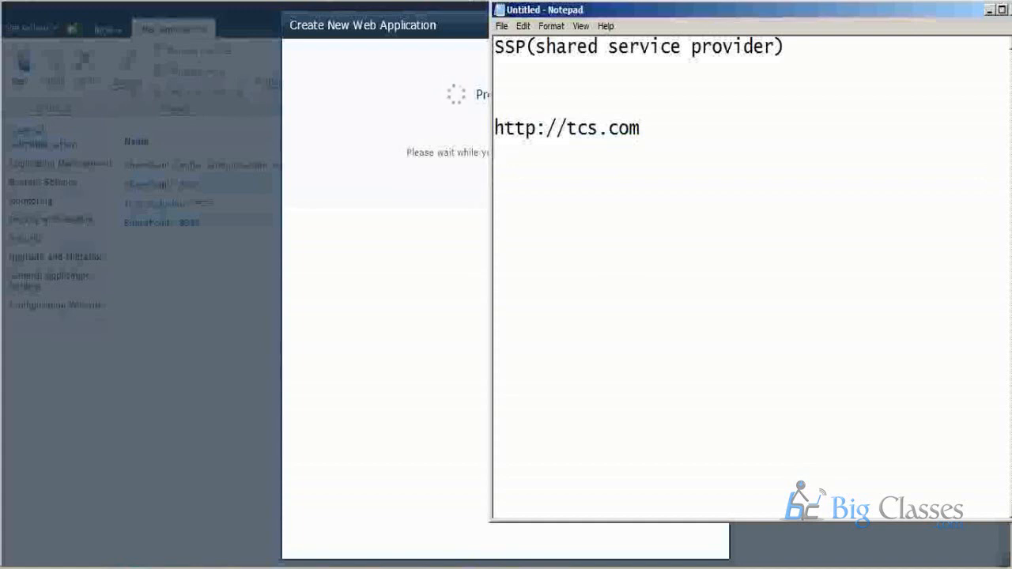
Close the untitled Notepad document and return to the web application dialog.
right_click(814, 17)
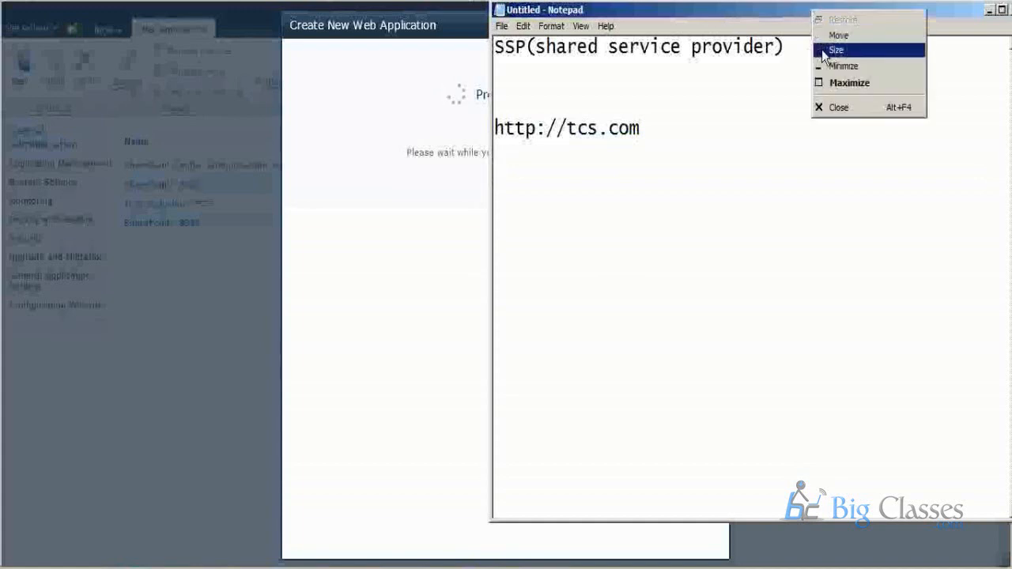
click(842, 108)
click(547, 281)
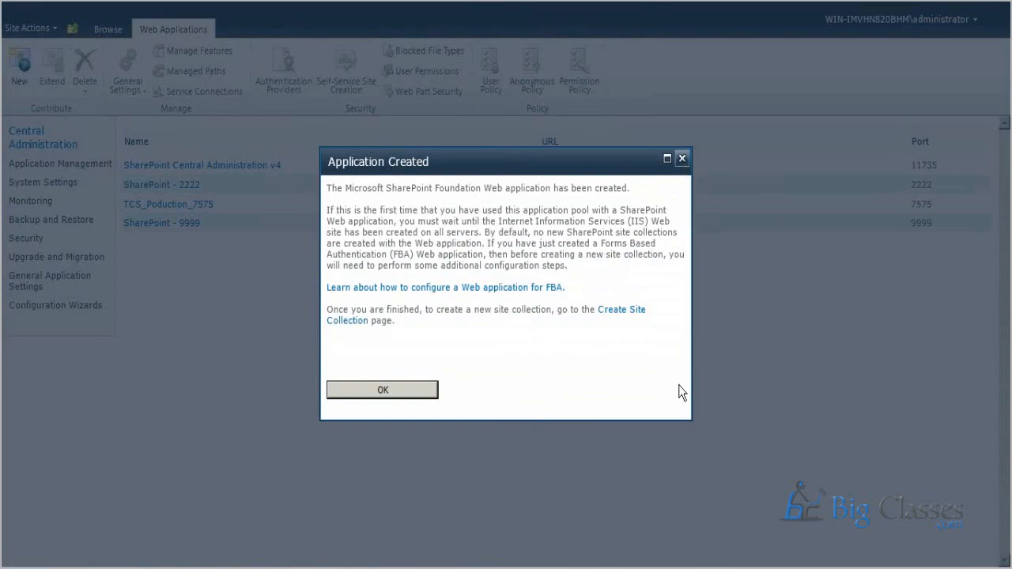
Acknowledge the Application Created message and return to the web applications list.
click(383, 390)
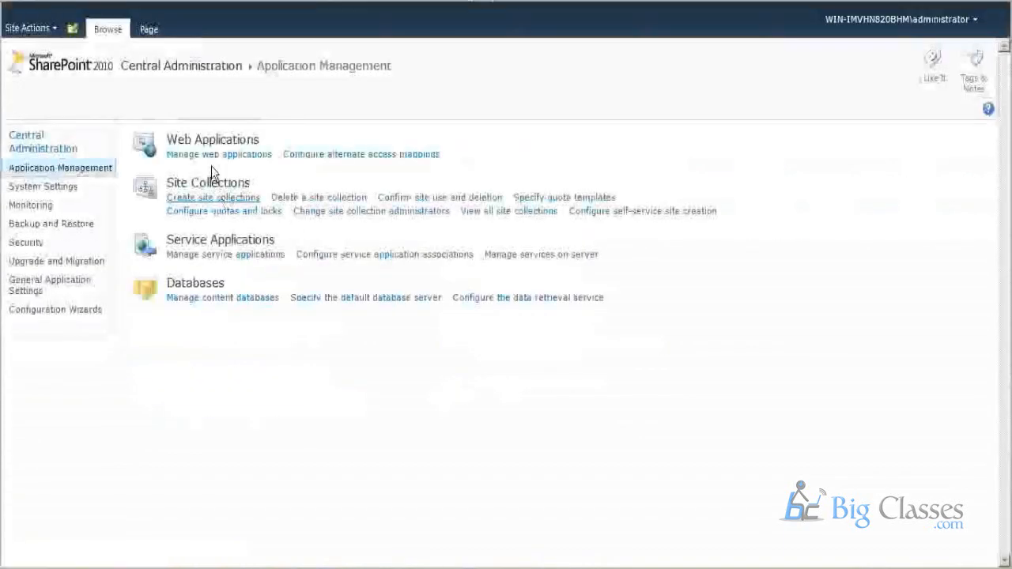
click(215, 154)
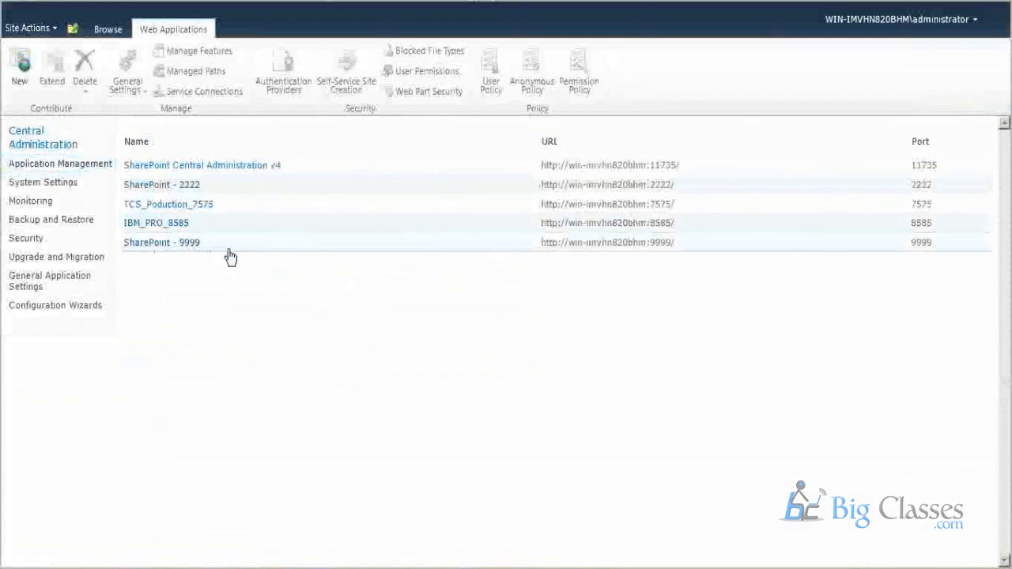
Select the IBM_PRO_8585 web application in the web applications list.
double_click(186, 225)
drag(140, 227, 186, 230)
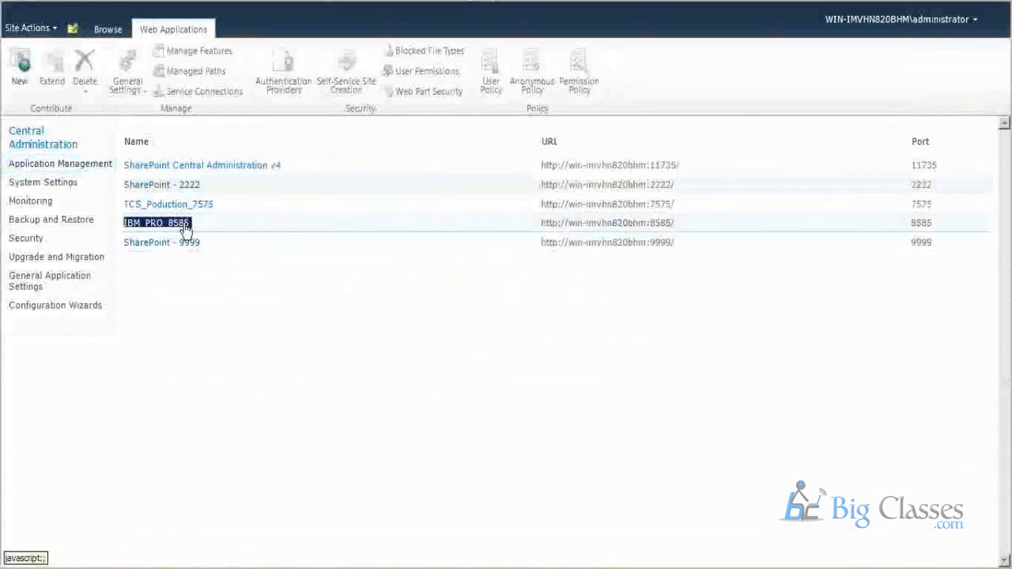
click(158, 234)
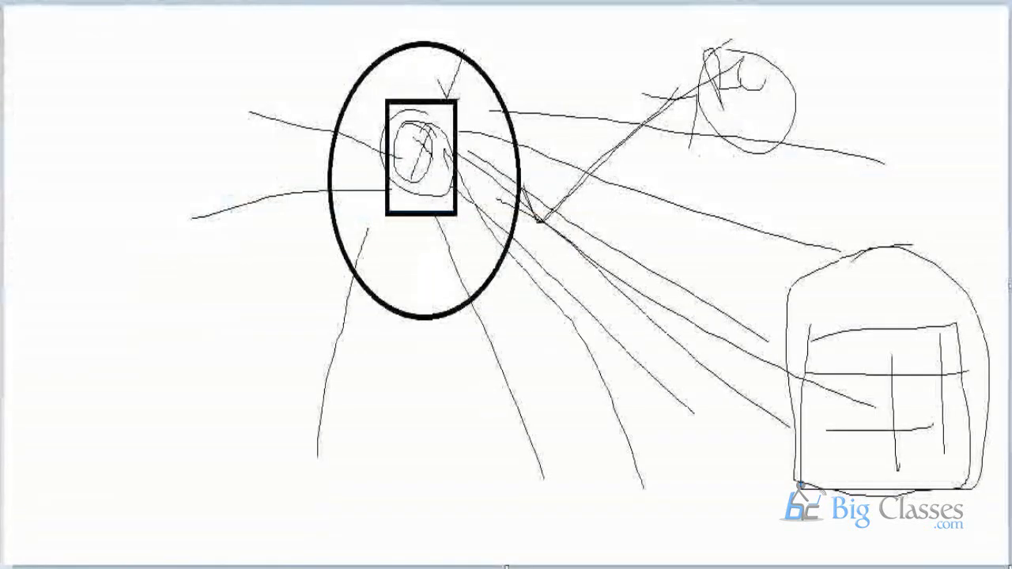
Switch to Paint and replace the existing drawing with a new blank picture.
key(alt+f)
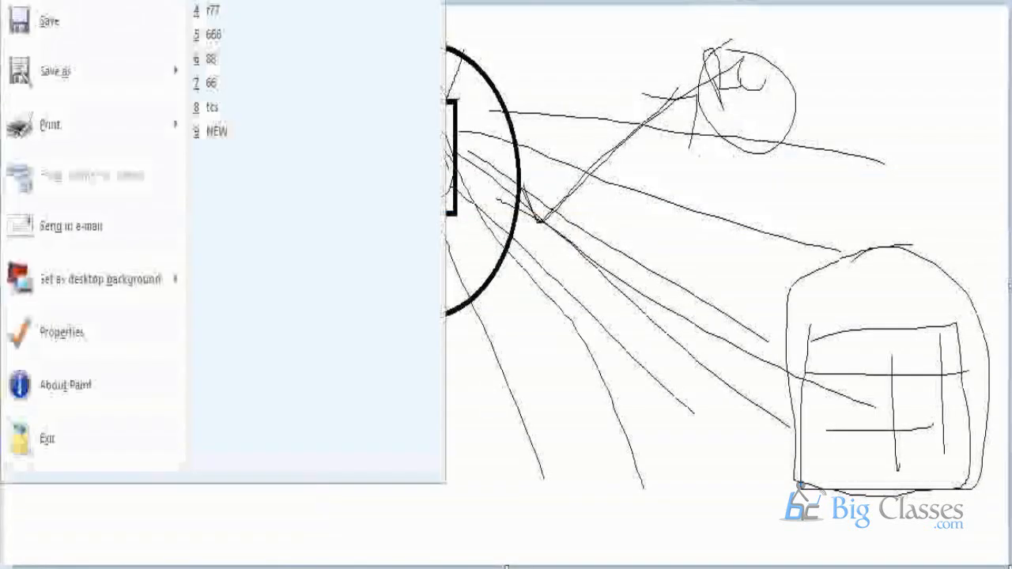
key(n)
click(614, 283)
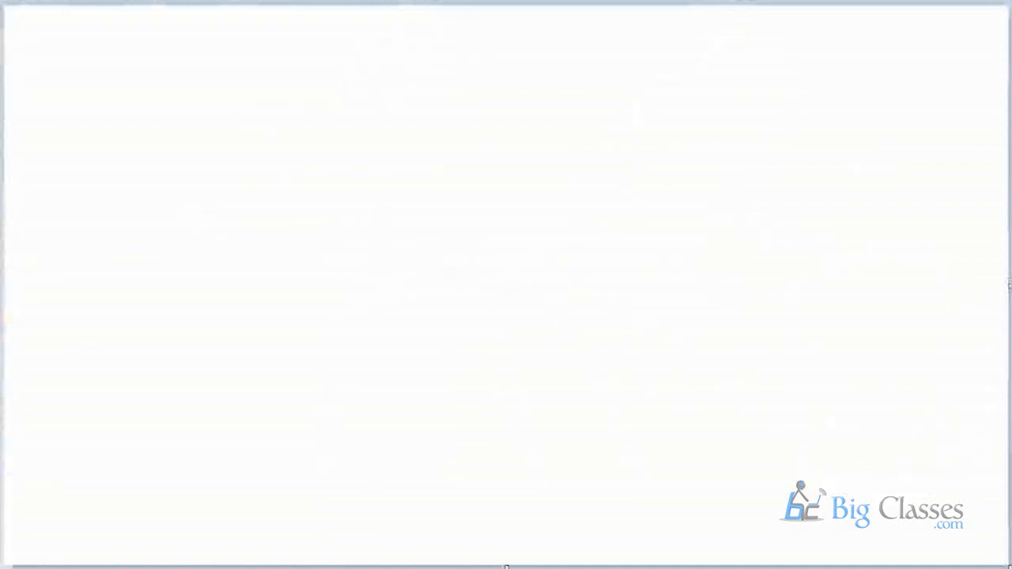
Draw one tall rectangle and three smaller rectangles stacked beside it, each with a thick black outline.
drag(76, 36, 245, 515)
drag(340, 67, 584, 141)
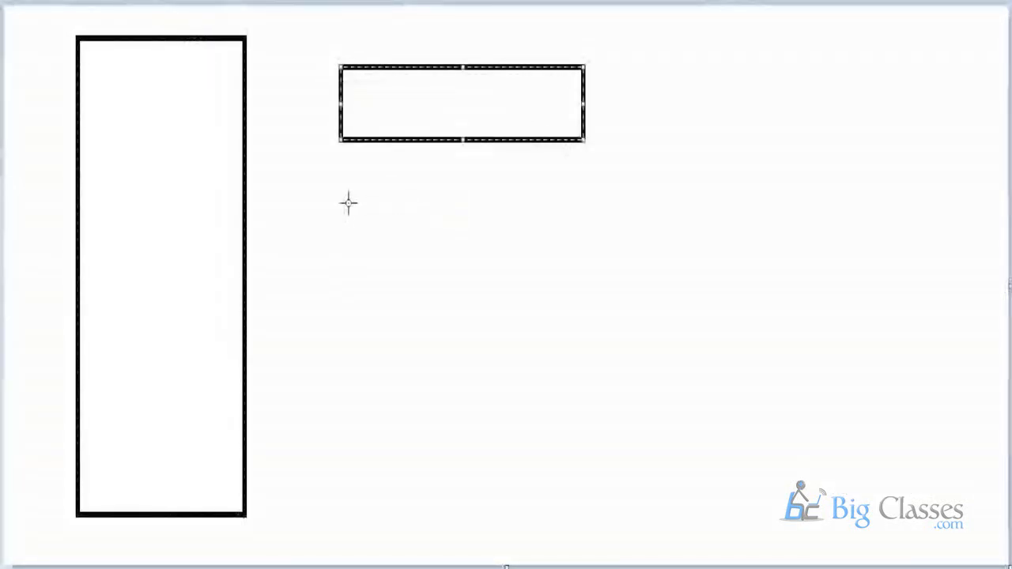
drag(348, 198, 592, 293)
click(354, 376)
drag(354, 377, 622, 473)
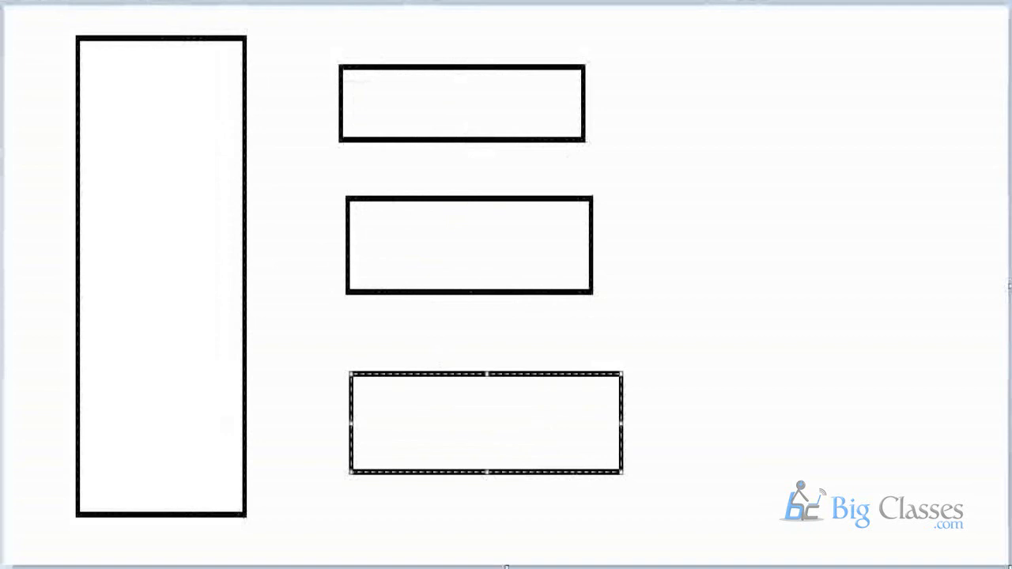
Sketch an oval in the tall box, lines from it to the three smaller boxes, and an arrow from the uppermost one to a crossed-out circle.
mouse_move(163, 178)
mouse_down()
mouse_move(183, 185)
mouse_move(169, 174)
mouse_up()
drag(238, 234, 340, 90)
mouse_move(357, 226)
mouse_down()
mouse_move(235, 236)
mouse_move(349, 407)
mouse_up()
mouse_move(592, 99)
mouse_down()
mouse_move(751, 36)
mouse_move(747, 100)
mouse_up()
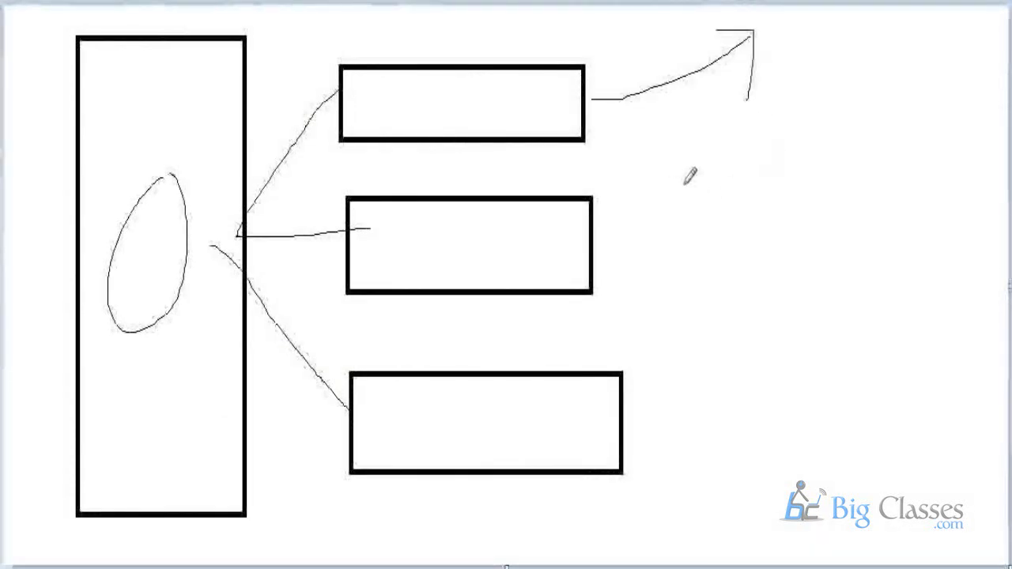
drag(825, 19, 838, 105)
drag(834, 37, 777, 93)
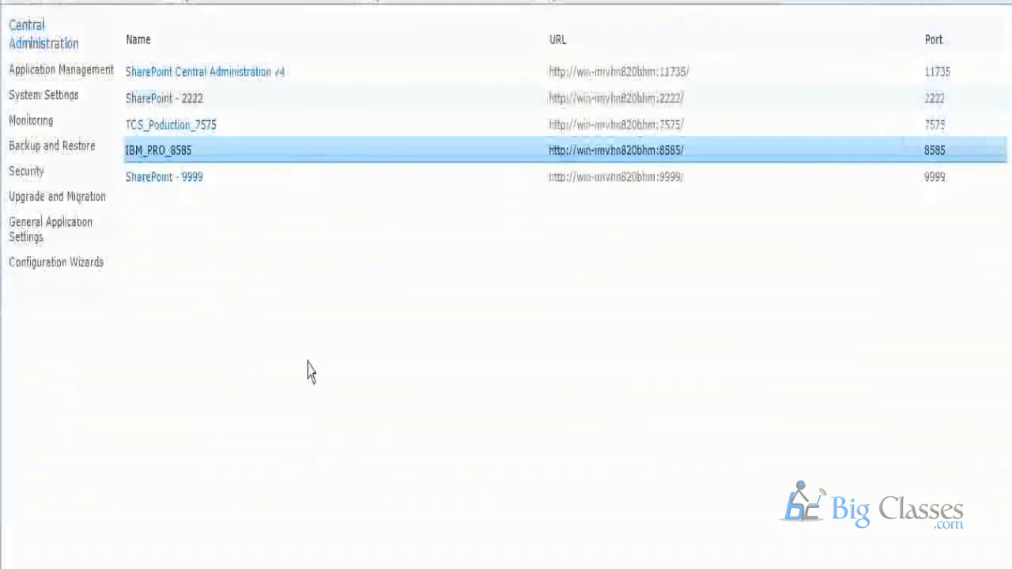
Return to Central Administration, open the Create Site Collection page and choose IBM_PRO_8585 as the web application.
click(40, 75)
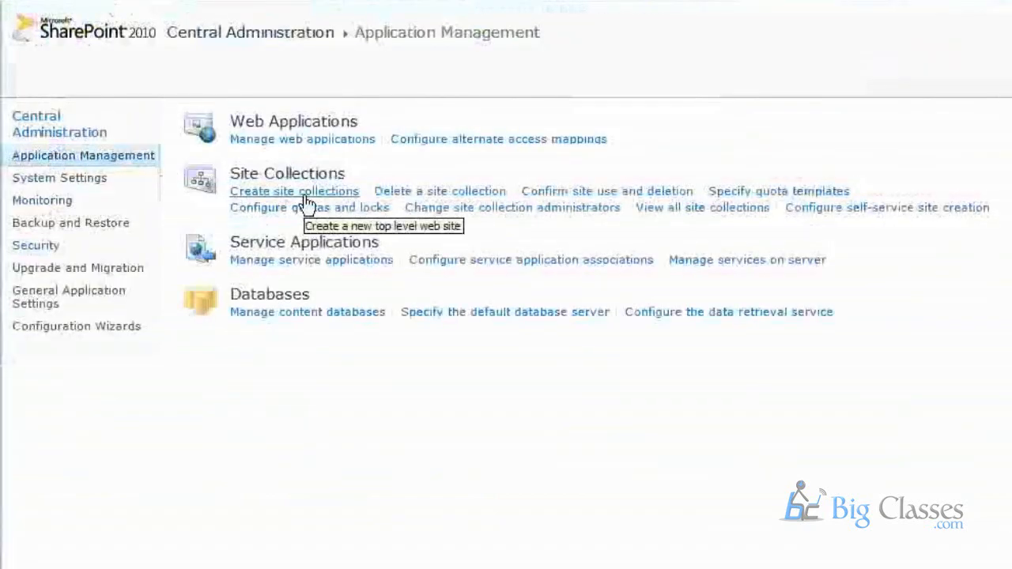
click(305, 196)
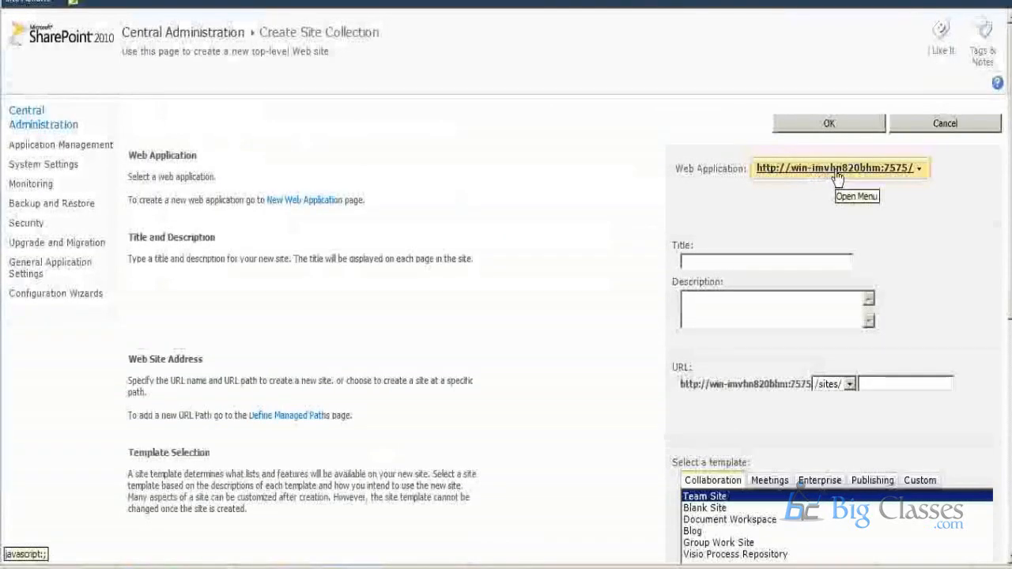
click(838, 174)
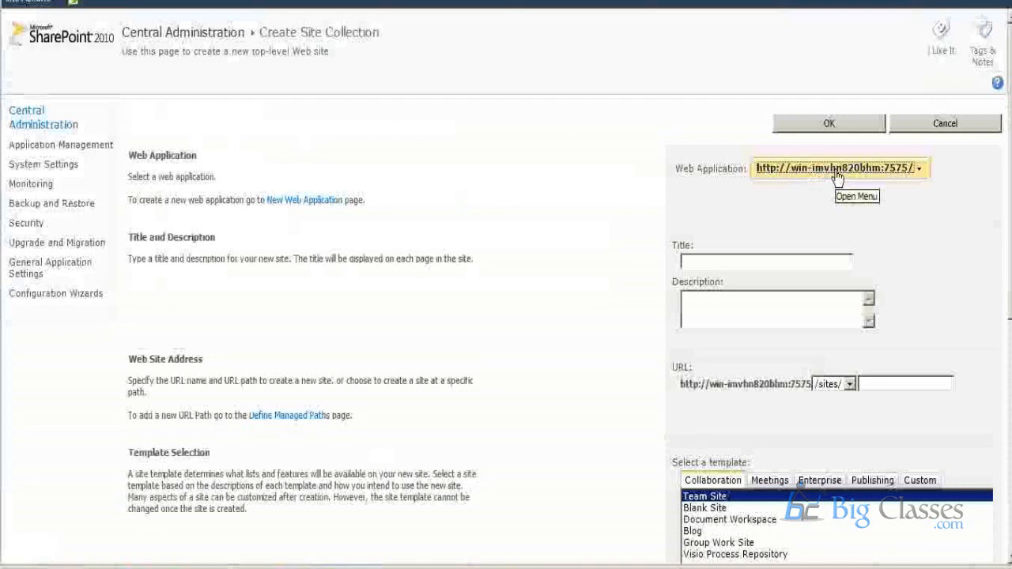
click(832, 191)
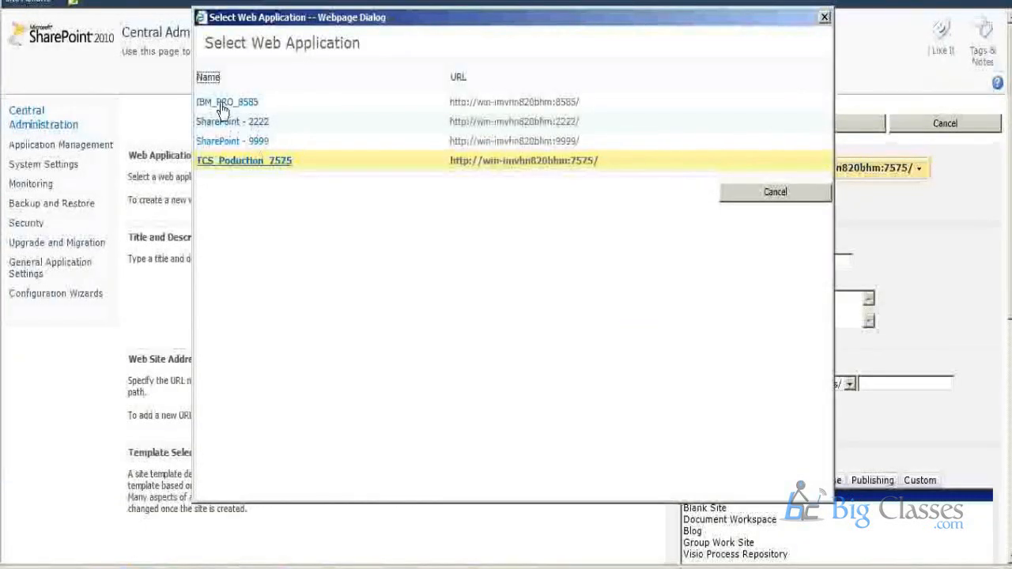
click(224, 103)
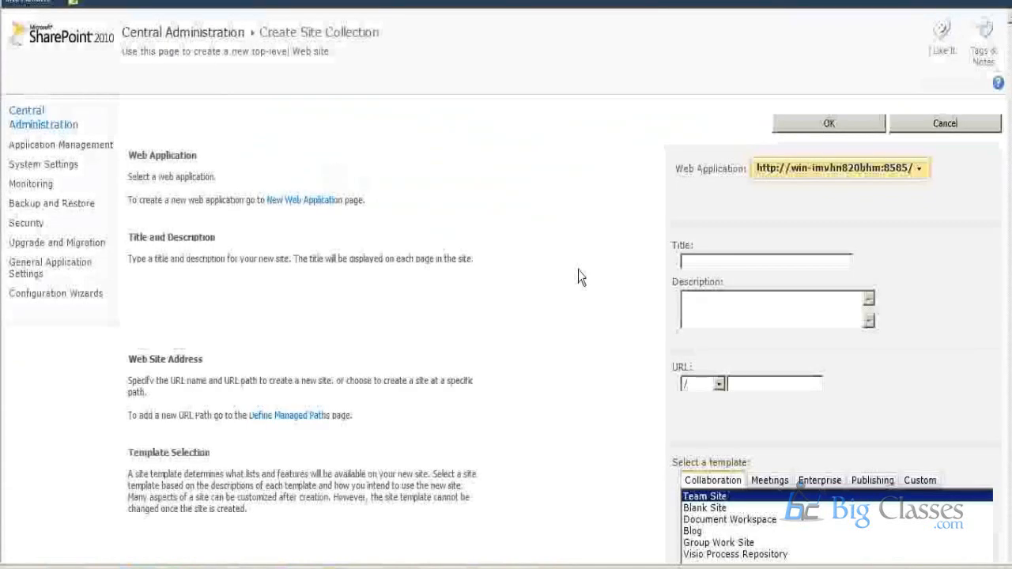
Set both the title and the description of the new site collection to HR.
click(700, 263)
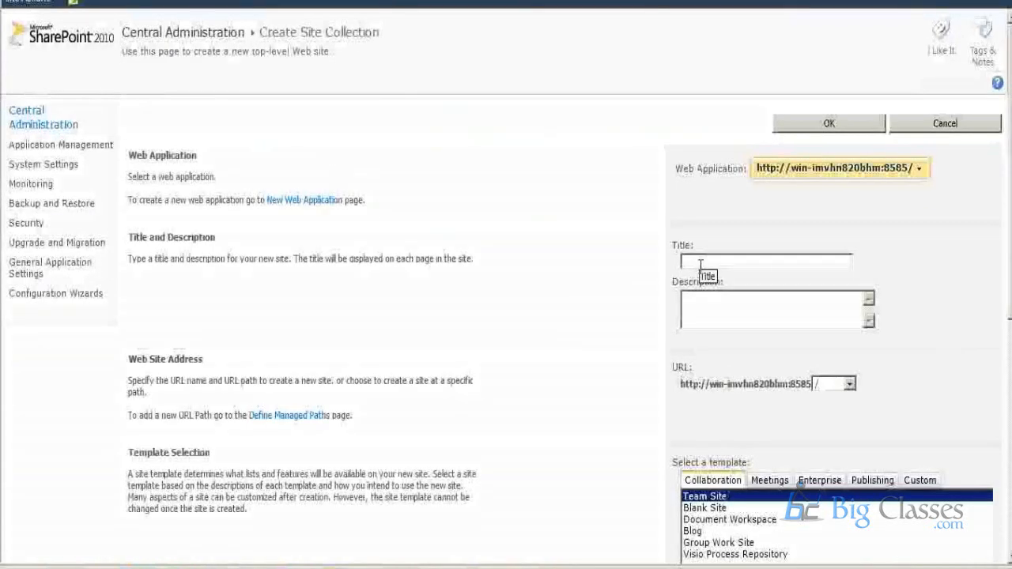
text(HR)
click(702, 300)
text(HR)
Try the Business Intelligence Center template from the Enterprise group, and go back to the Team Site template under Collaboration.
scroll(717, 346, down, 3)
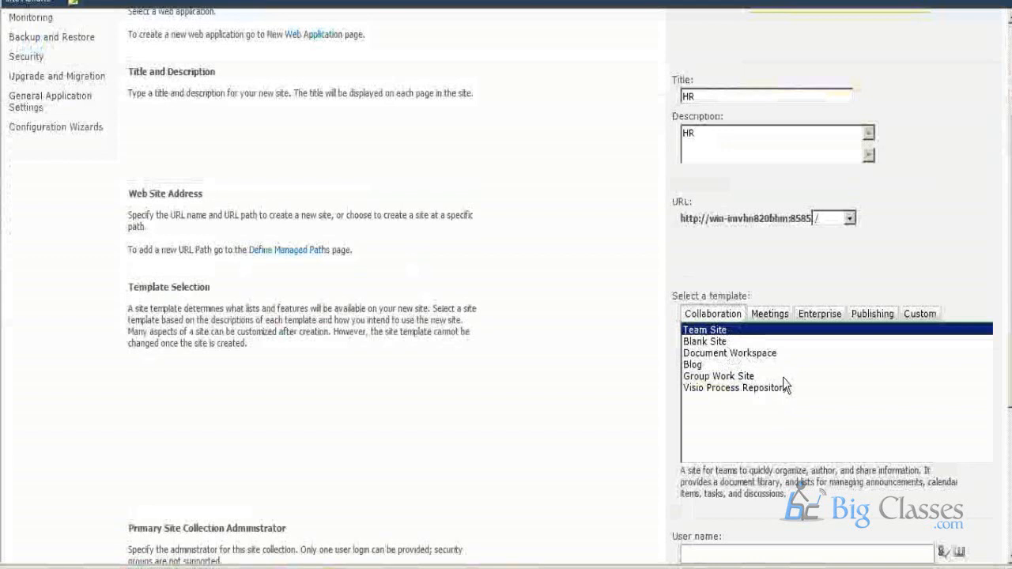
click(818, 315)
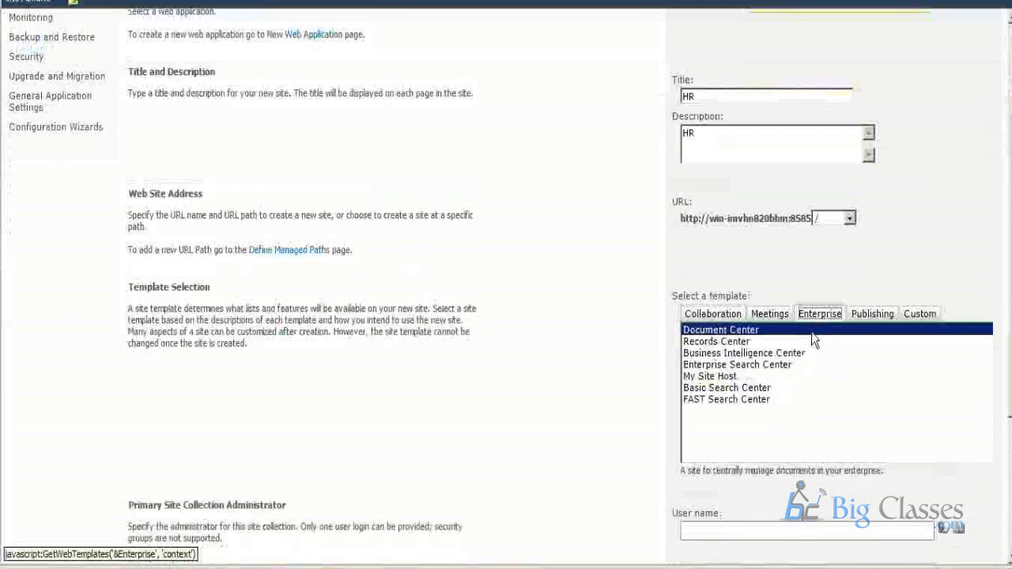
click(739, 353)
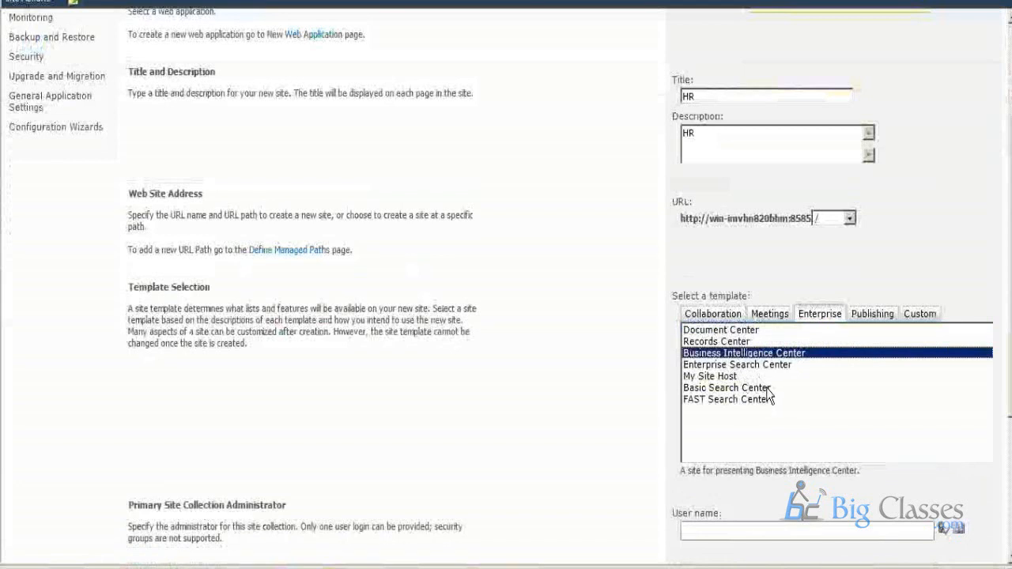
click(715, 315)
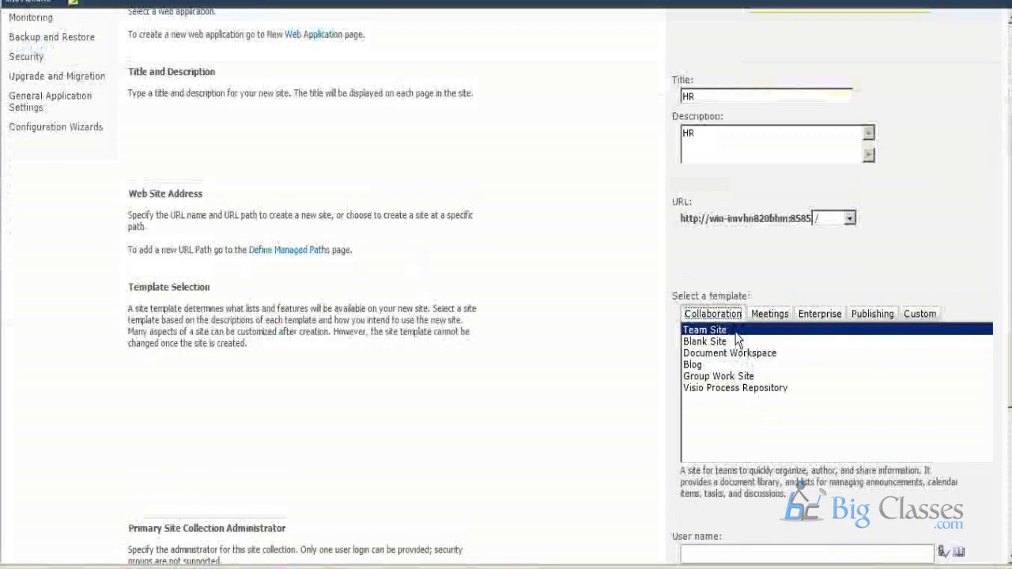
scroll(640, 388, down, 5)
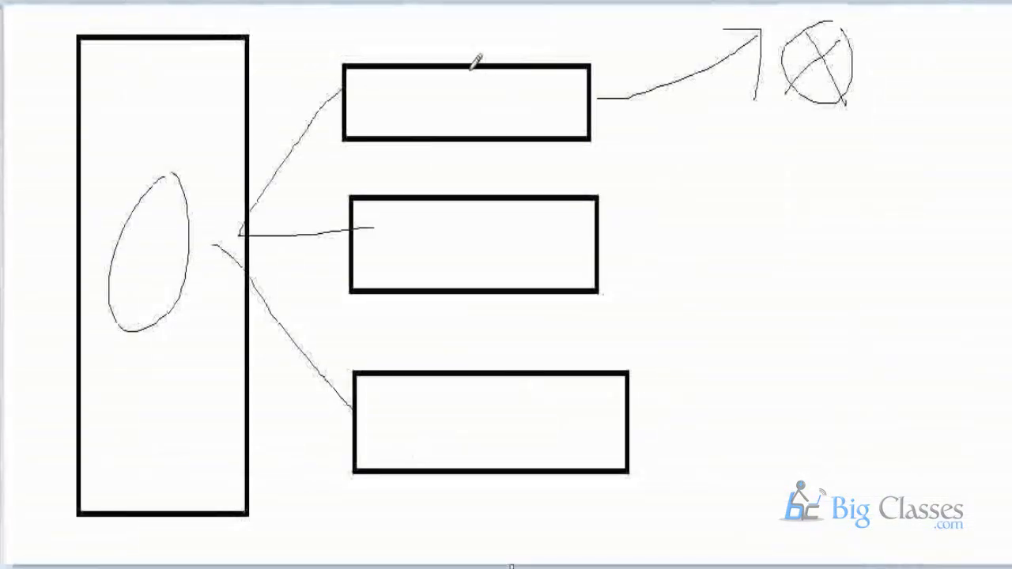
Switch to the Paint sketch and draw a freehand circle in each of the three smaller boxes.
mouse_move(449, 63)
mouse_down()
mouse_move(380, 118)
mouse_move(430, 48)
mouse_up()
mouse_move(455, 207)
mouse_down()
mouse_move(520, 249)
mouse_move(393, 275)
mouse_up()
mouse_move(503, 371)
mouse_down()
mouse_move(495, 467)
mouse_move(433, 418)
mouse_up()
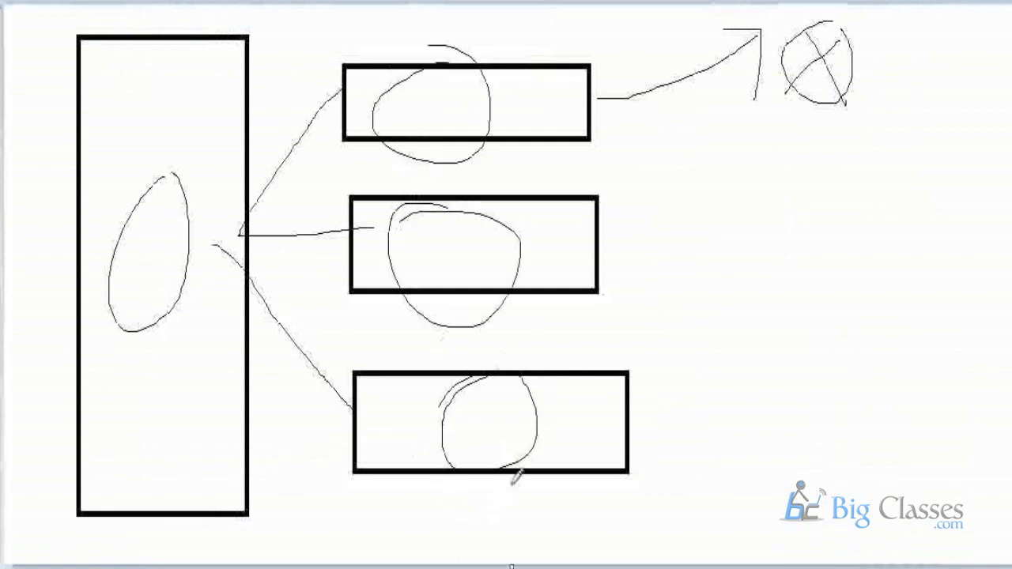
Draw an arrow from the uppermost small box to the crossed-out circle, and a head with three strokes beneath it alongside.
drag(599, 98, 808, 54)
drag(696, 52, 814, 56)
drag(826, 48, 780, 161)
mouse_move(926, 46)
mouse_down()
mouse_move(914, 102)
mouse_move(945, 59)
mouse_up()
drag(935, 149, 943, 215)
mouse_move(943, 151)
mouse_down()
mouse_move(964, 170)
mouse_move(883, 190)
mouse_up()
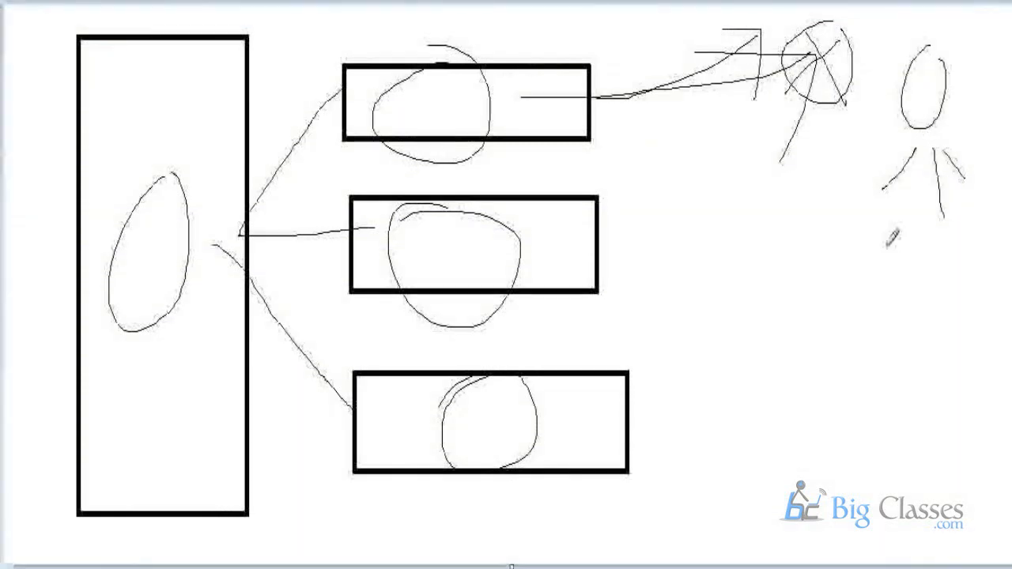
Draw a line from the middle box toward the canvas's lower-right area, and sketch a loop and a stroke there.
mouse_move(608, 234)
mouse_down()
mouse_move(893, 221)
mouse_move(916, 377)
mouse_up()
drag(938, 325, 914, 311)
drag(909, 324, 878, 395)
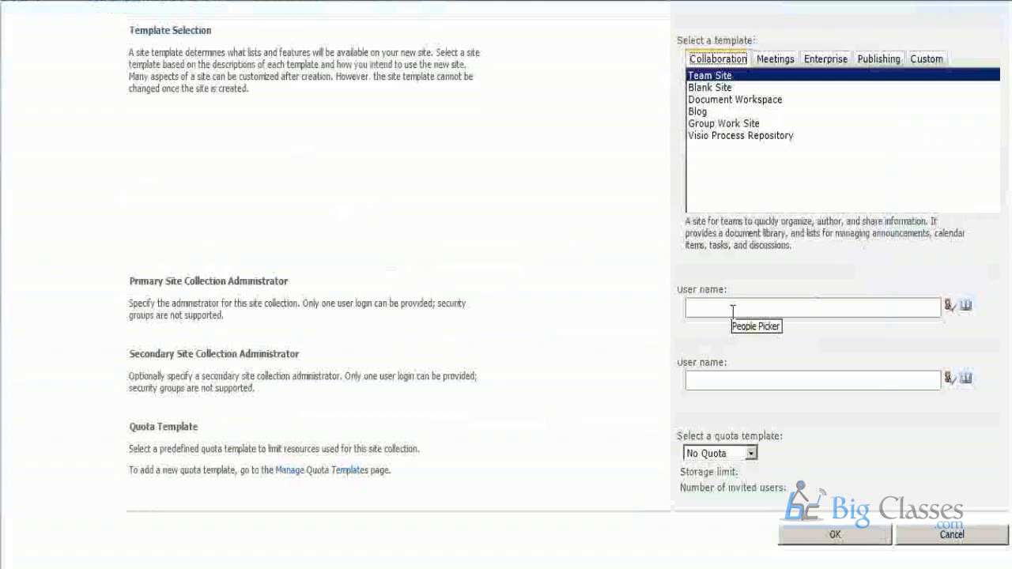
Return to the Create Site Collection form, enter administrator as the primary site collection administrator and check the name.
click(733, 309)
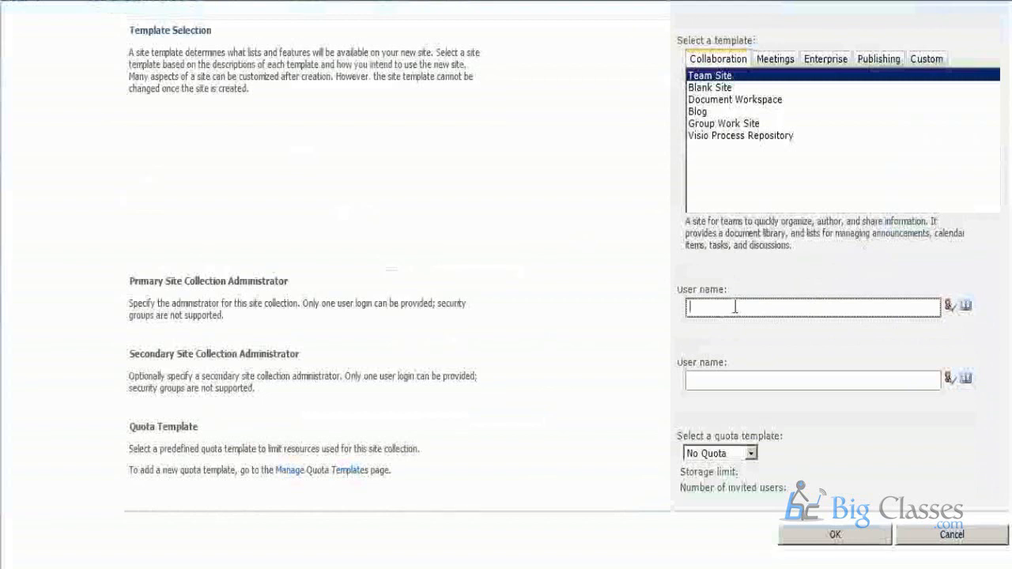
text(administrator)
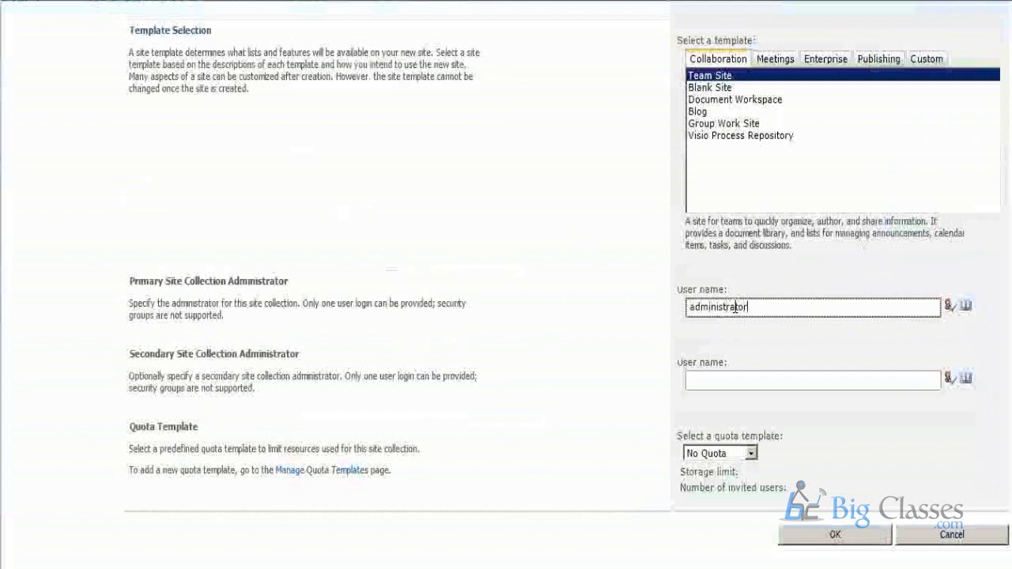
key(ctrl+k)
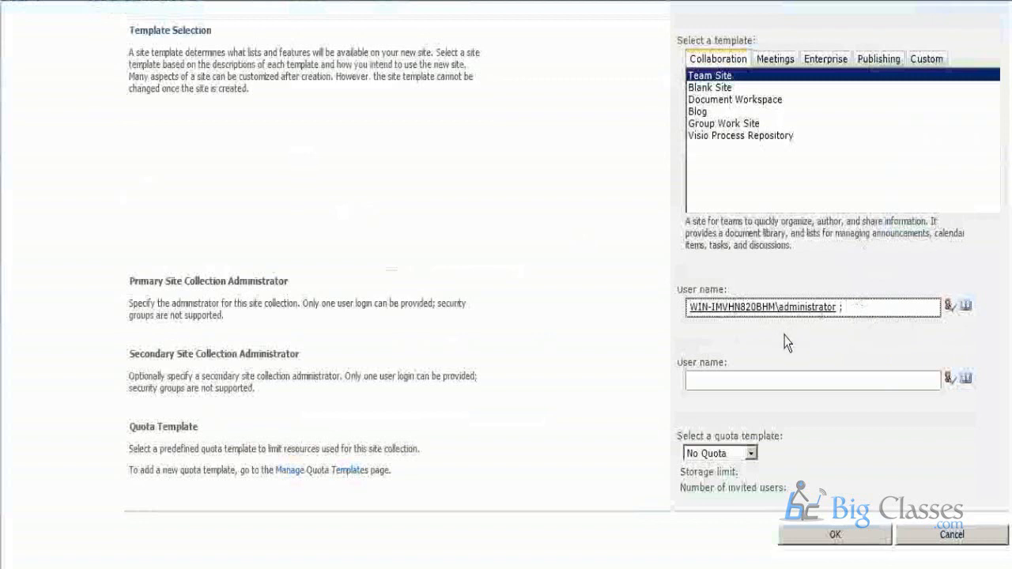
Replace the primary site collection administrator with abc and check that name.
drag(854, 308, 664, 301)
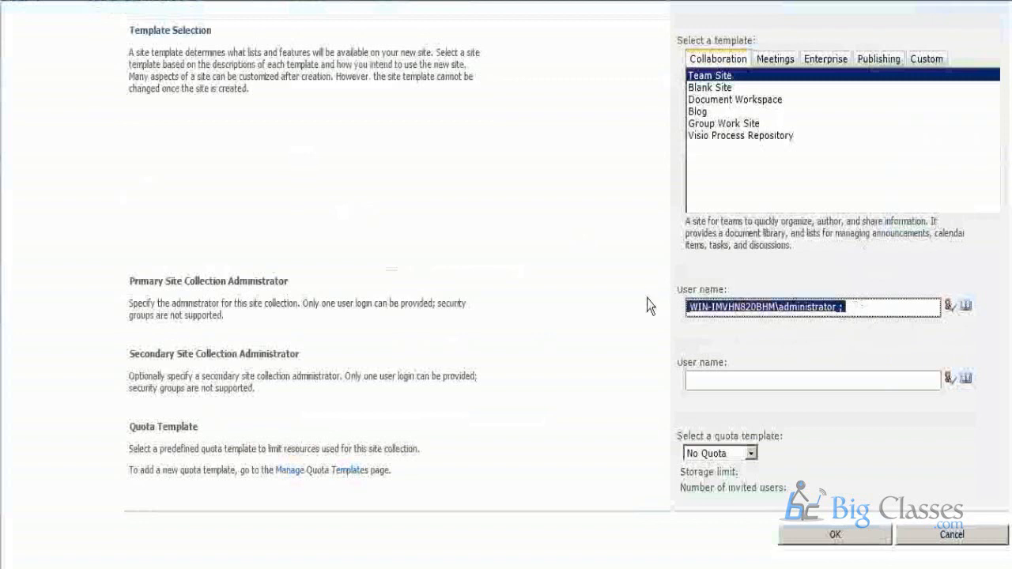
text(abc)
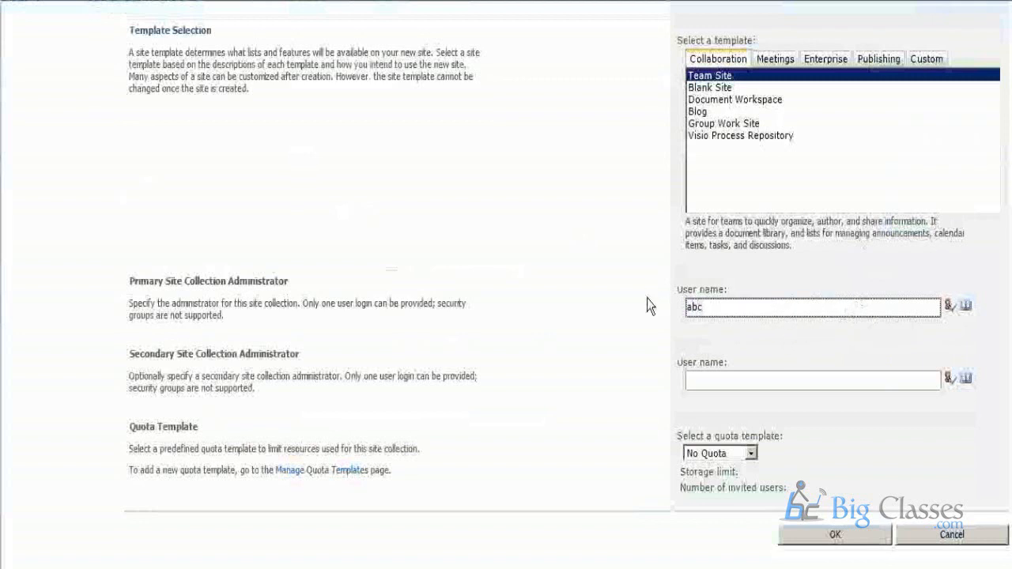
key(Return)
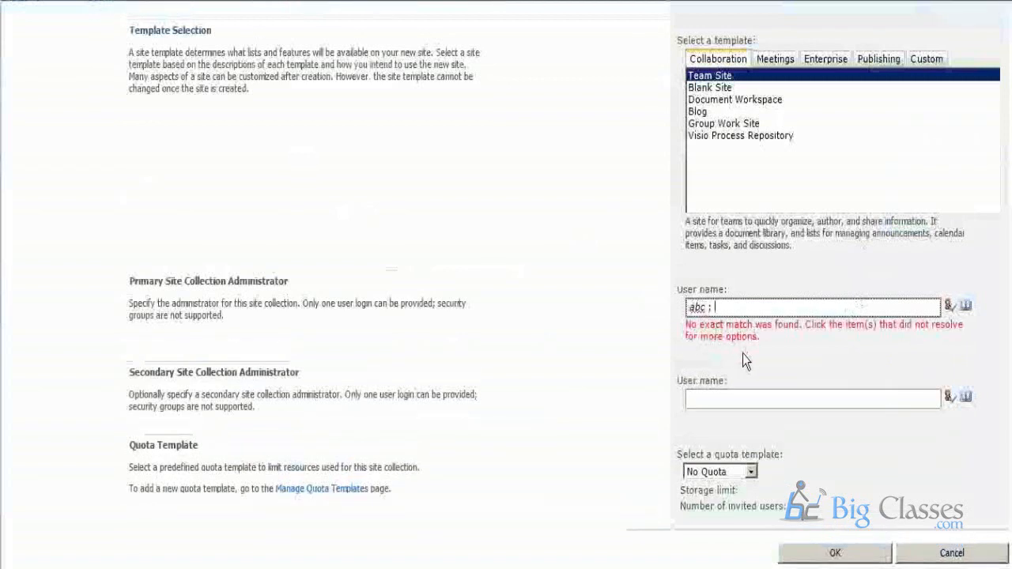
Replace the abc entry with administrator as the primary site collection administrator and resolve the name.
drag(738, 308, 641, 305)
key(BackSpace)
text(administrator)
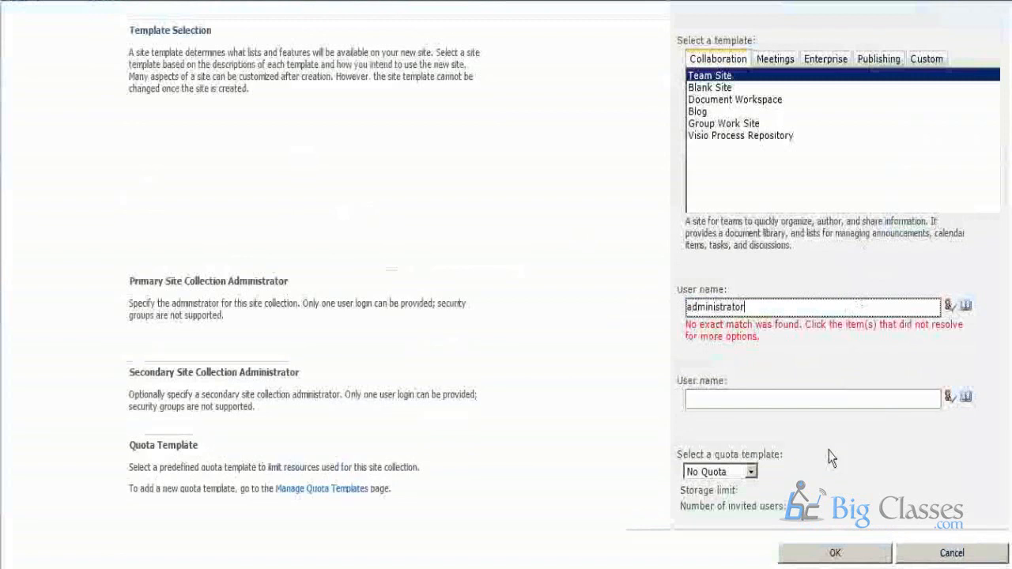
key(ctrl+k)
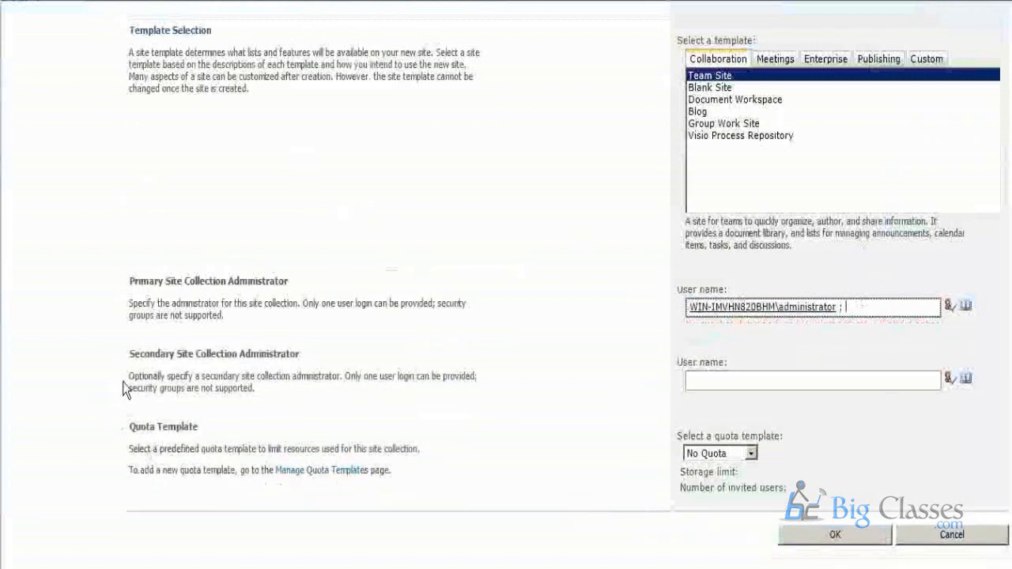
Highlight the description of the Secondary Site Collection Administrator setting and the Quota Template section for review.
drag(126, 371, 324, 429)
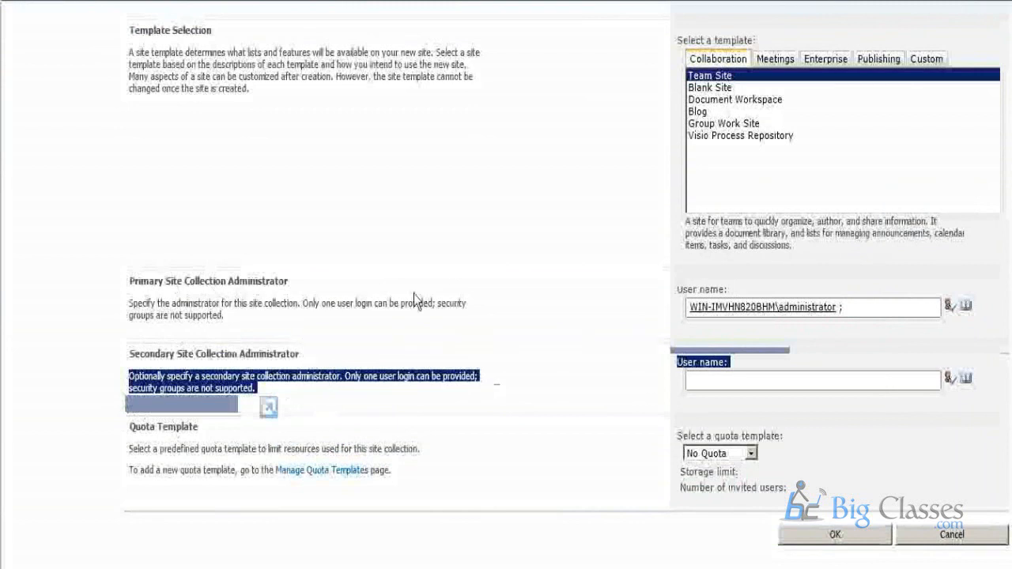
click(887, 339)
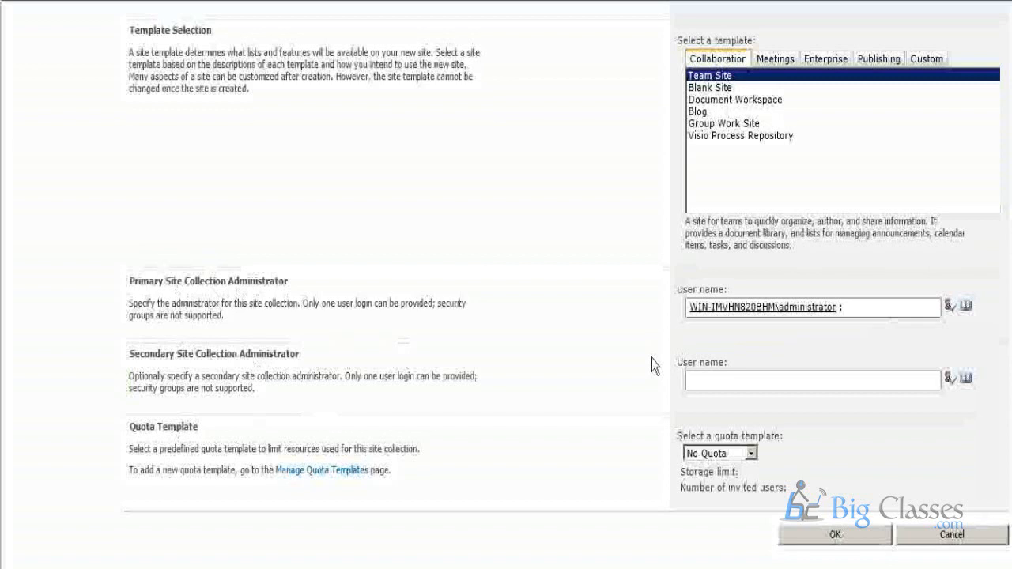
drag(90, 431, 421, 488)
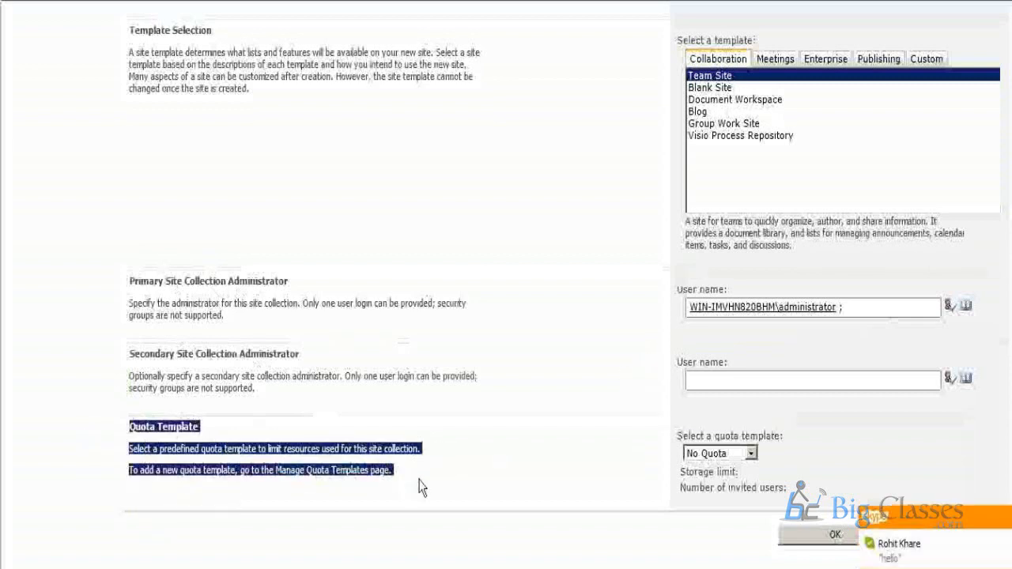
click(71, 467)
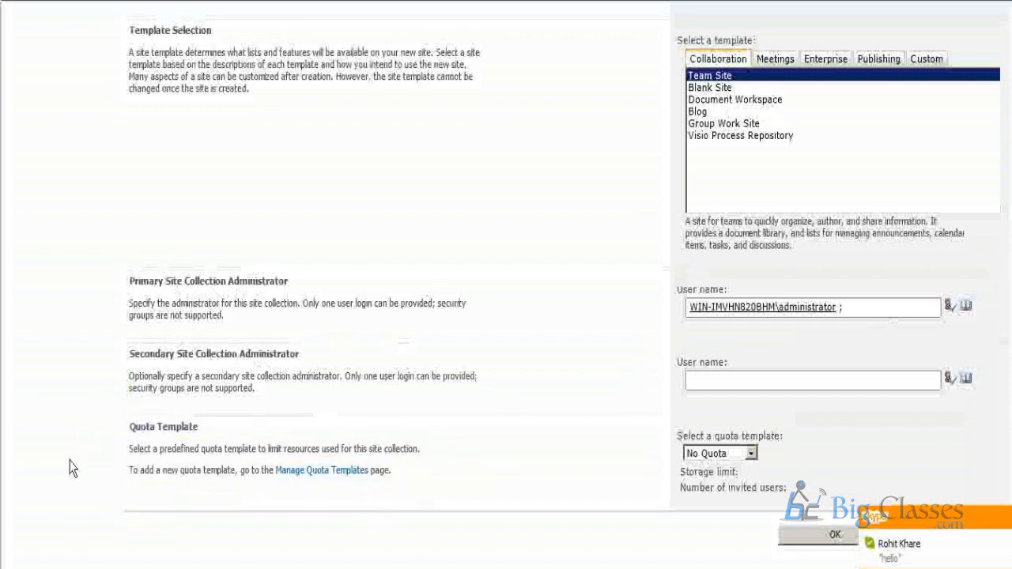
drag(89, 434, 443, 483)
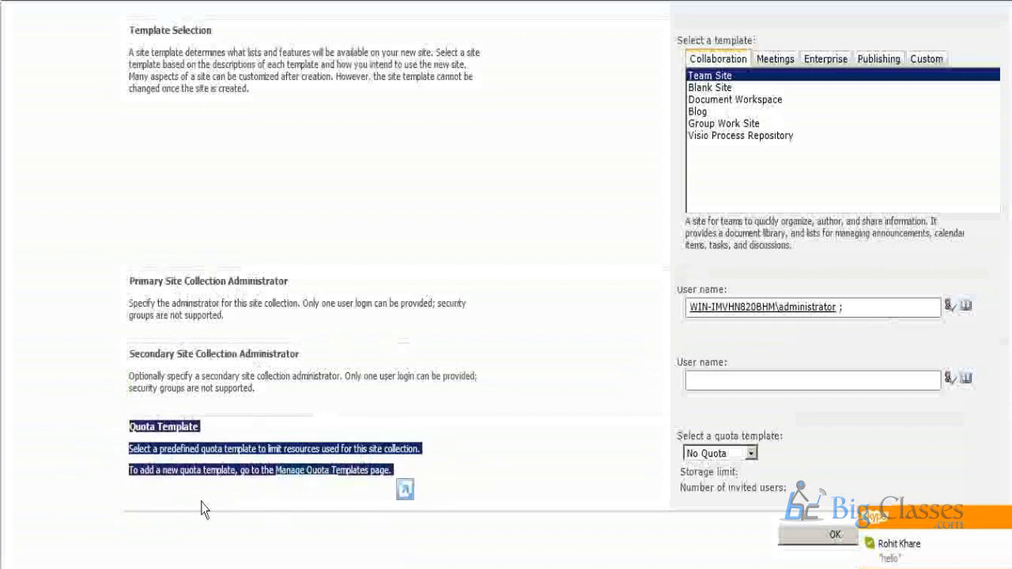
Clear the highlighted Quota Template text and submit the form to create the HR site collection.
click(75, 463)
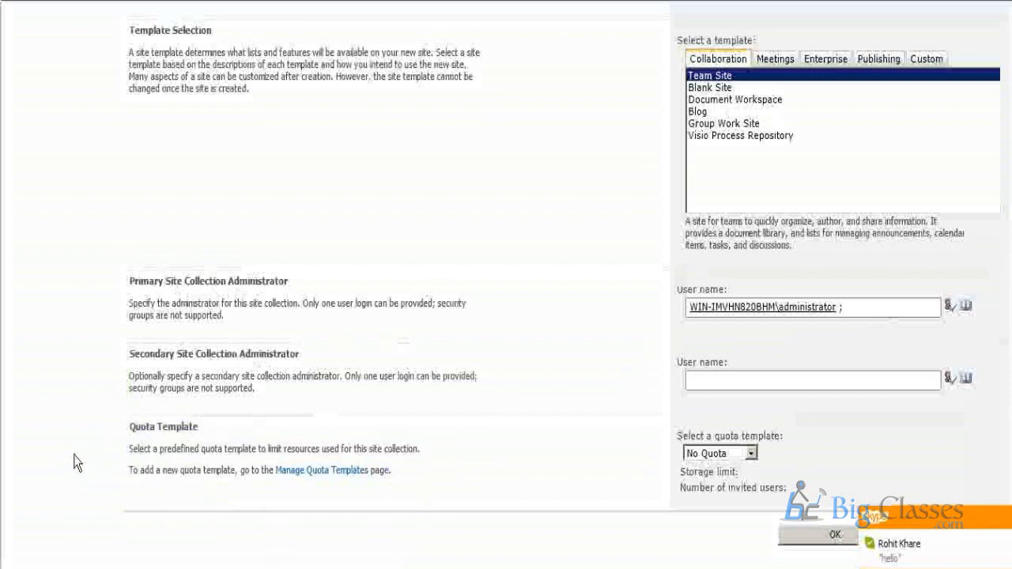
click(818, 540)
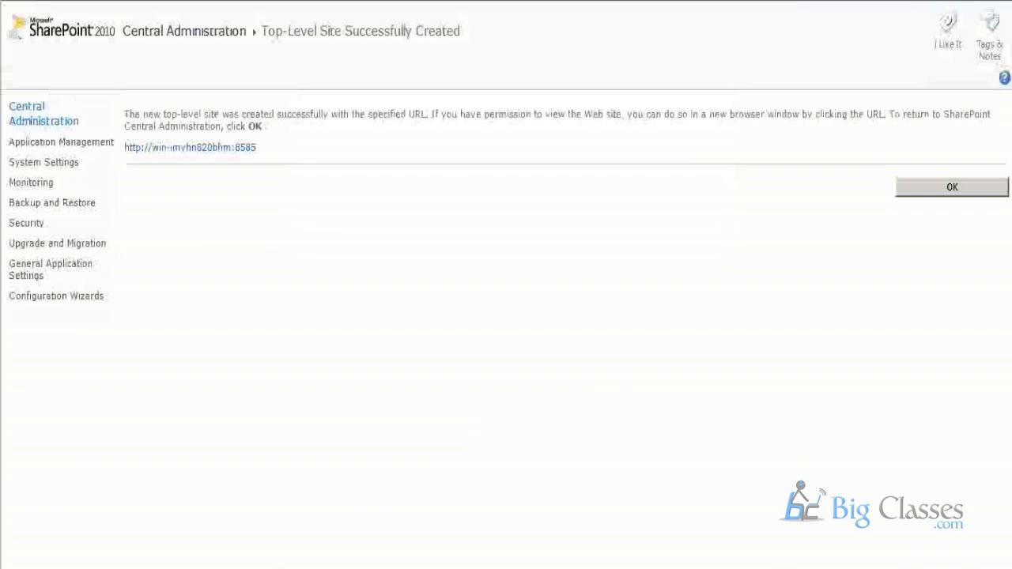
Switch to IIS Manager by running inetmgr, and view the IBM_PRO_8585 site under the server's Sites.
click(18, 566)
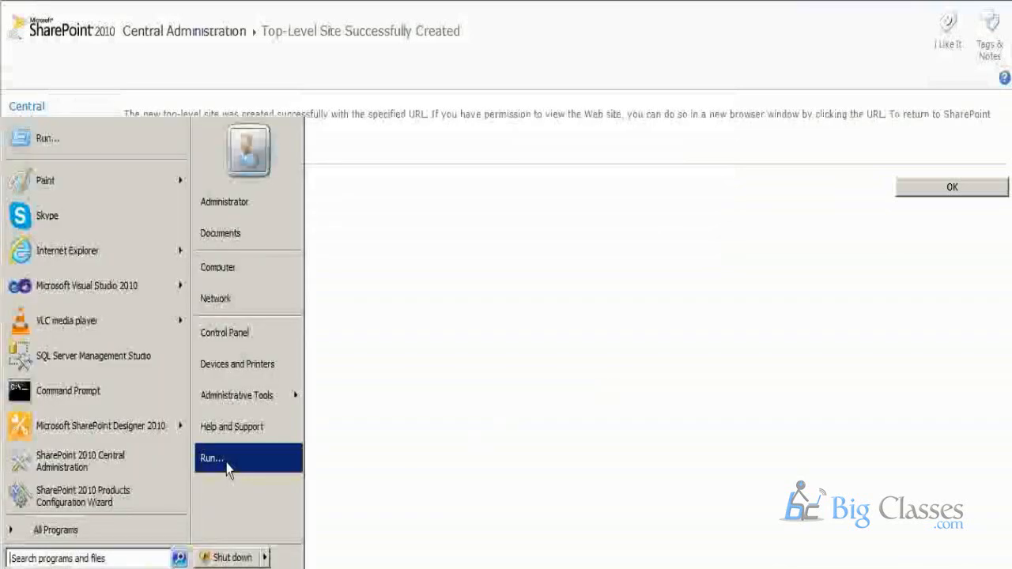
click(229, 406)
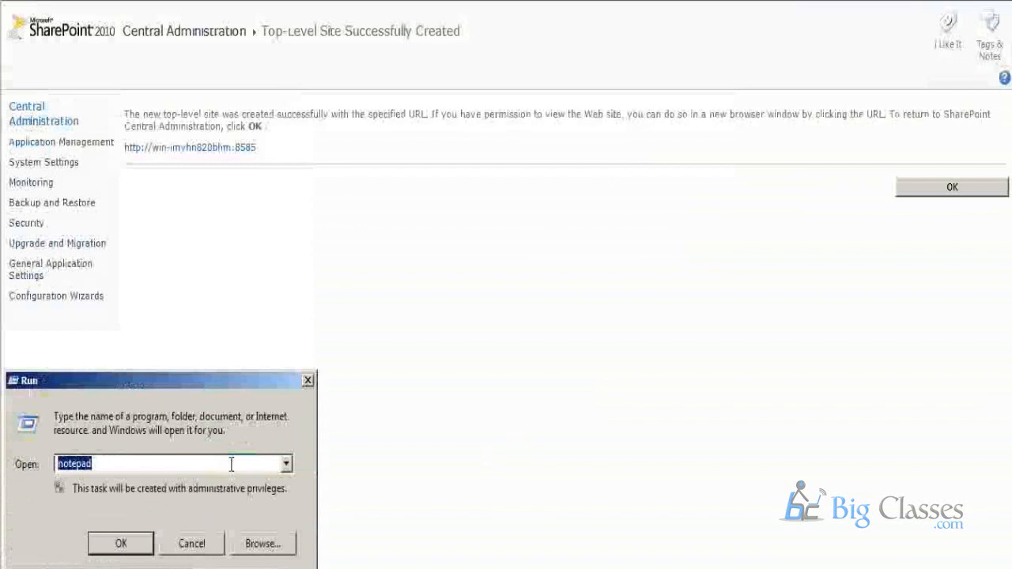
text(inetmgr)
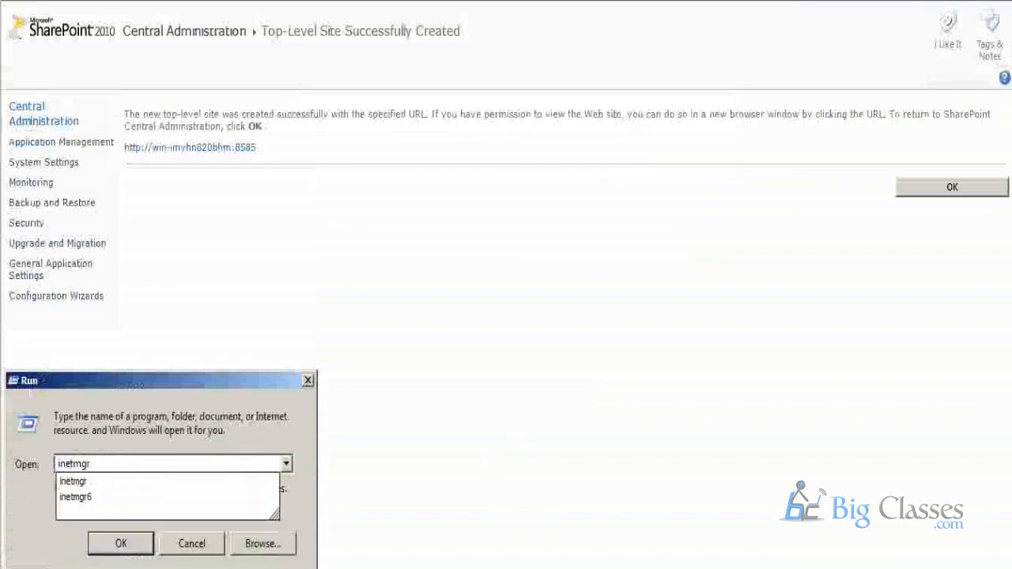
key(Return)
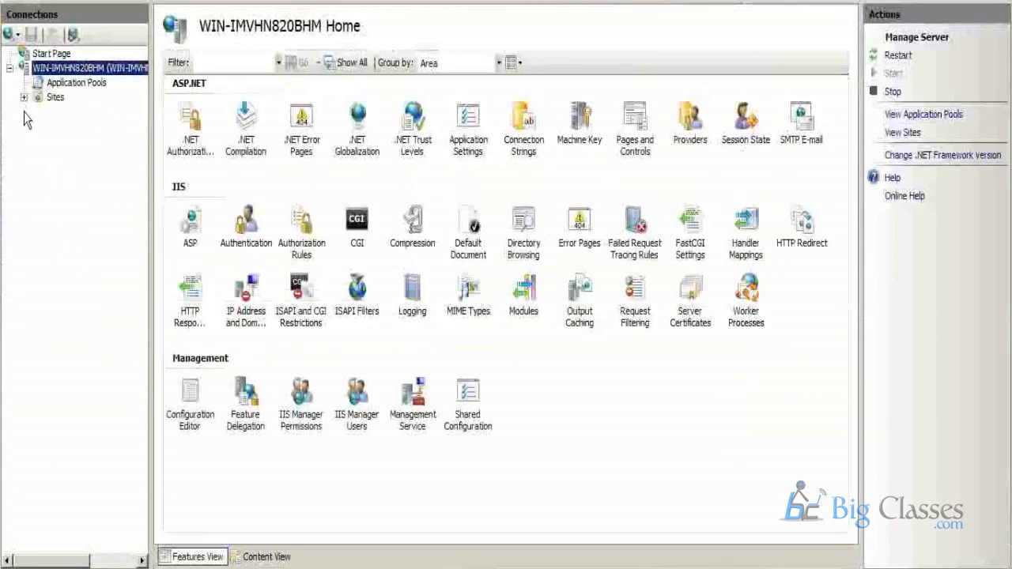
click(24, 97)
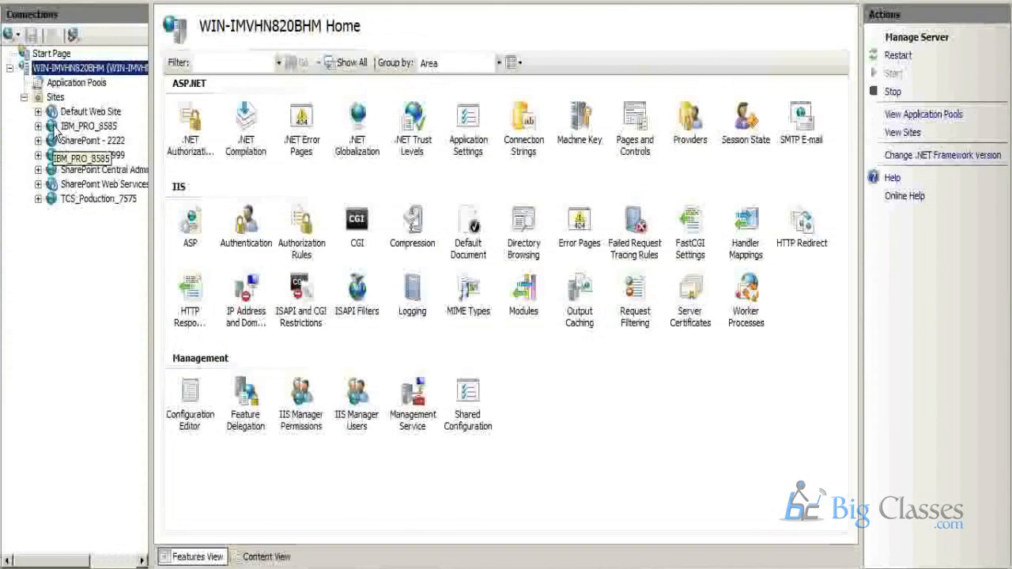
click(88, 126)
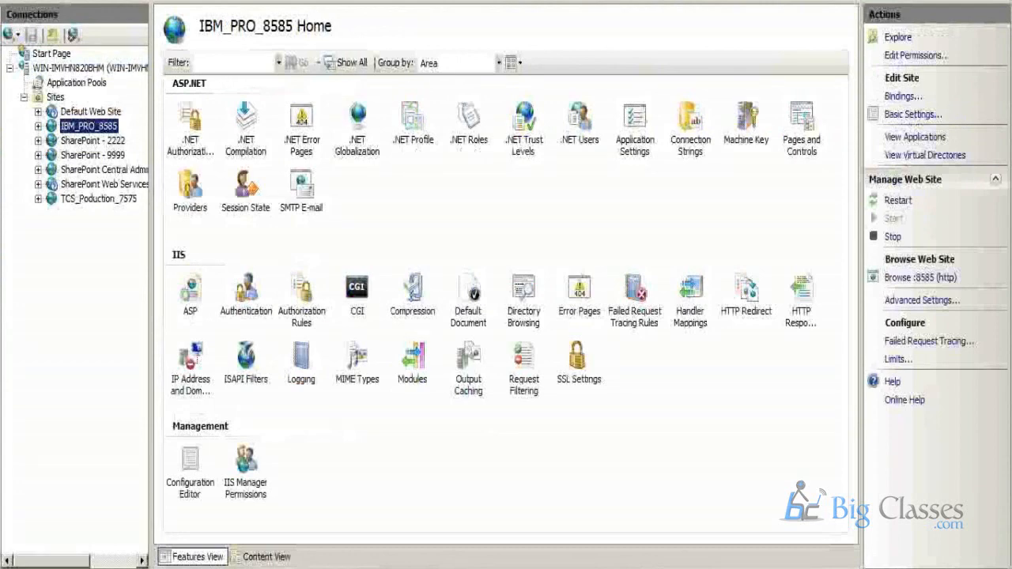
Switch to SQL Server Management Studio by running ssms, connect to the SharePoint database engine and locate the WSS_Content_8585 database.
click(6, 561)
click(236, 472)
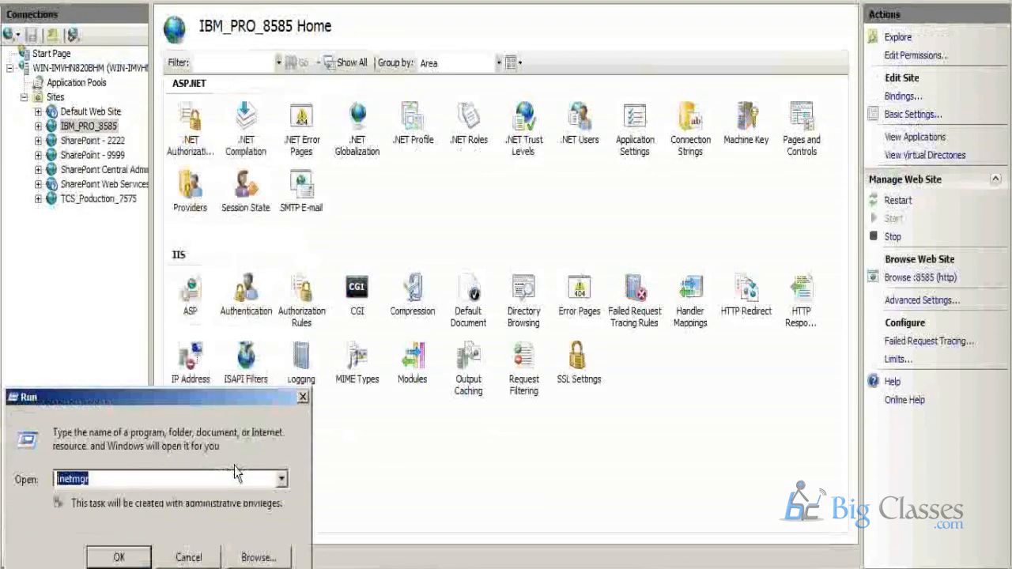
text(s)
key(BackSpace)
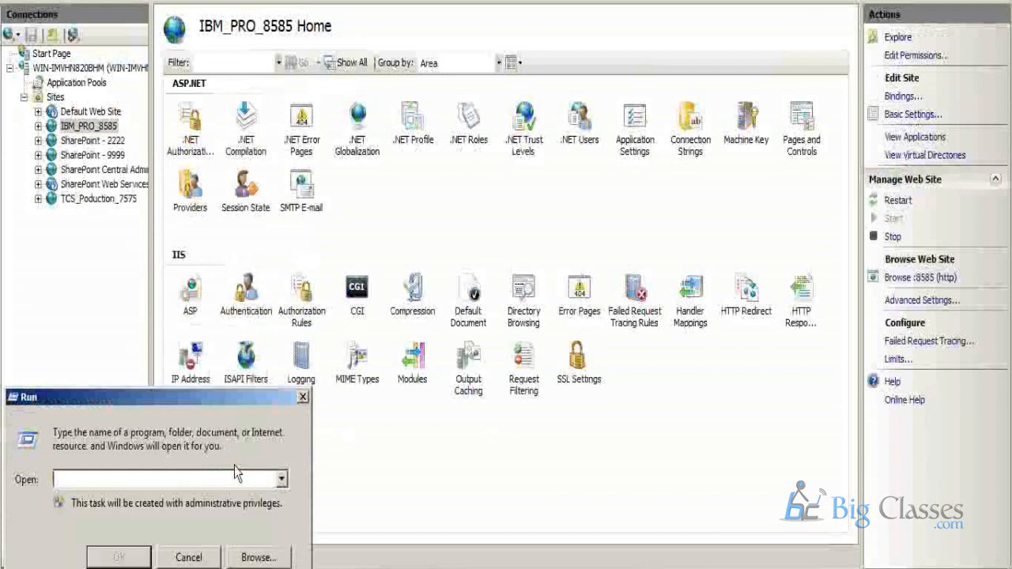
text(ssms)
key(Return)
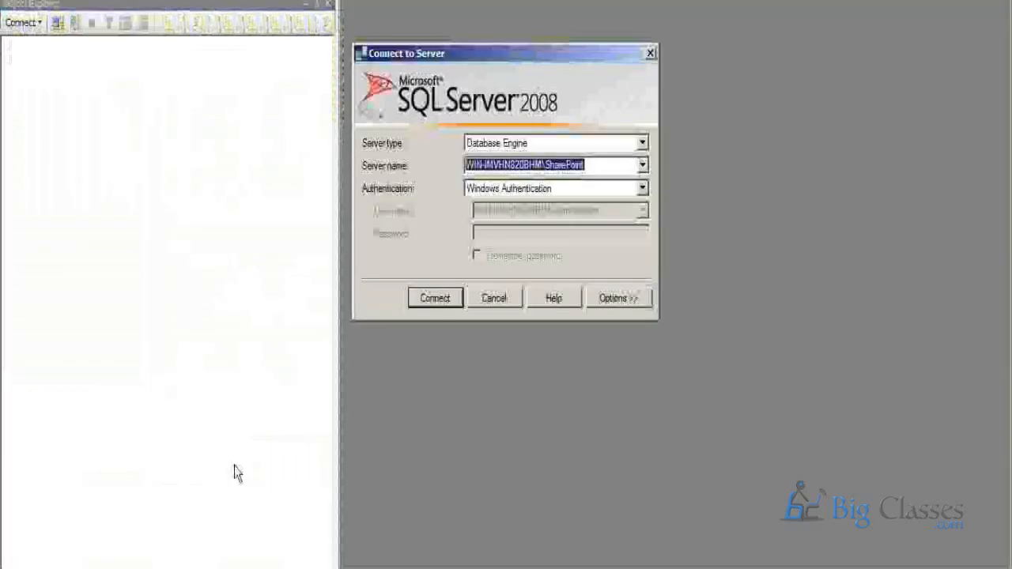
click(434, 298)
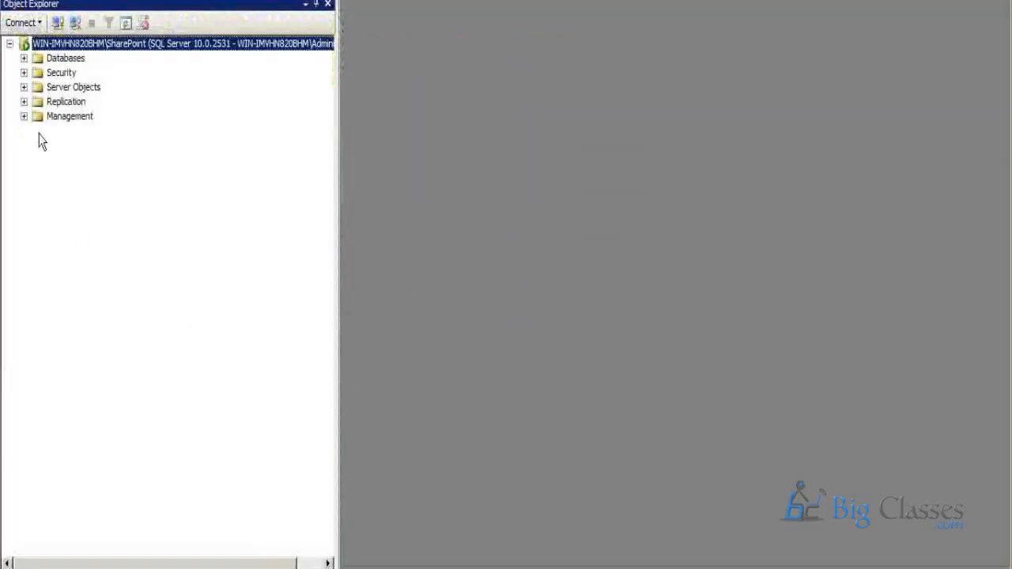
click(24, 58)
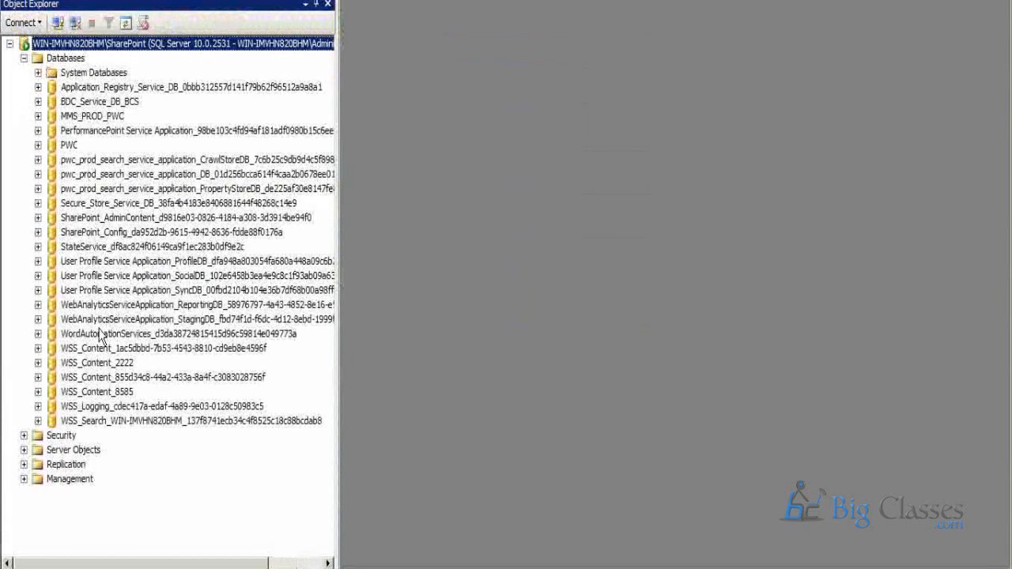
click(111, 392)
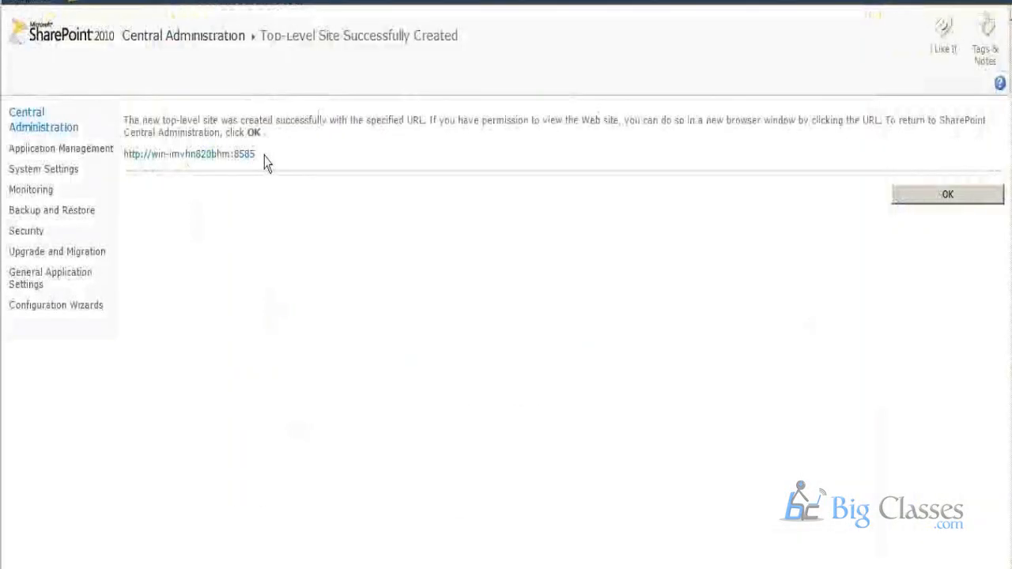
Return to the Top-Level Site Successfully Created page, copy the new site's URL and open it in a new browser tab.
drag(269, 158, 136, 162)
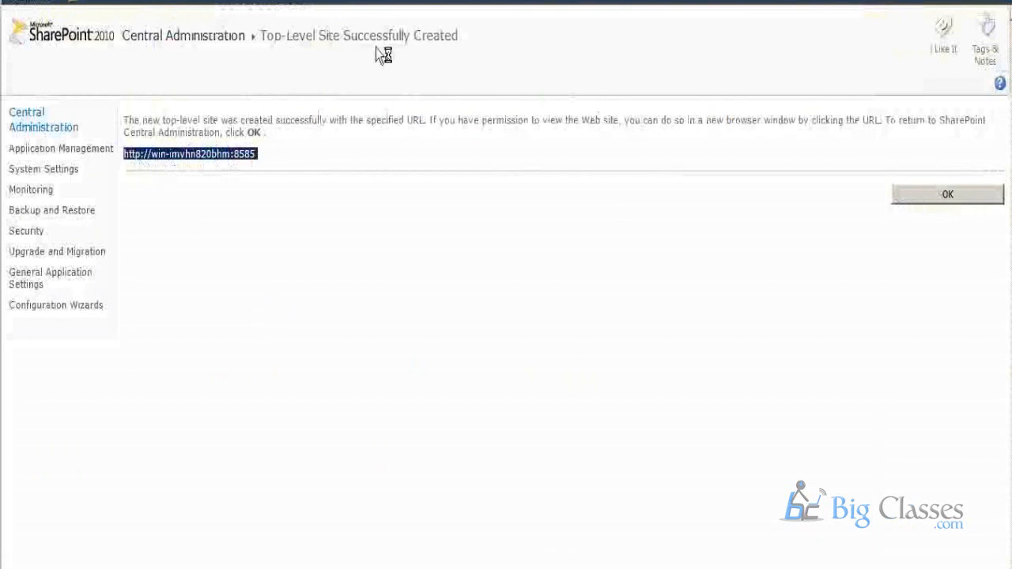
key(ctrl+t)
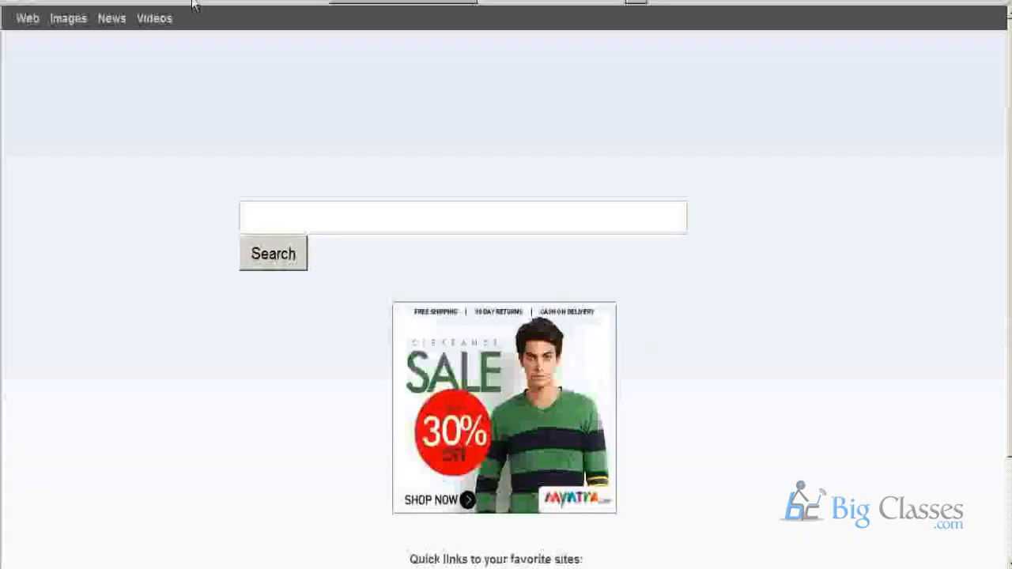
click(201, 6)
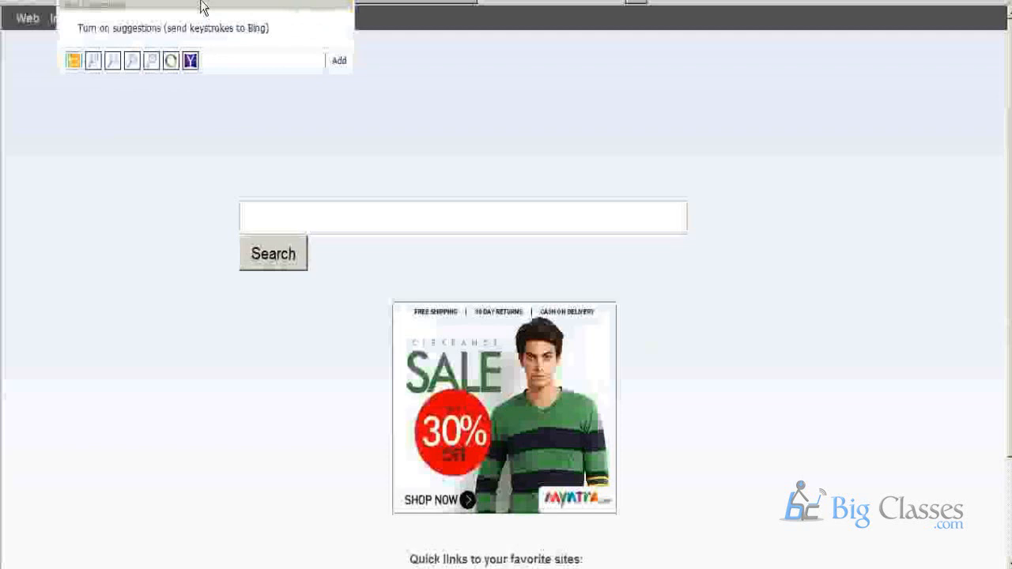
key(Return)
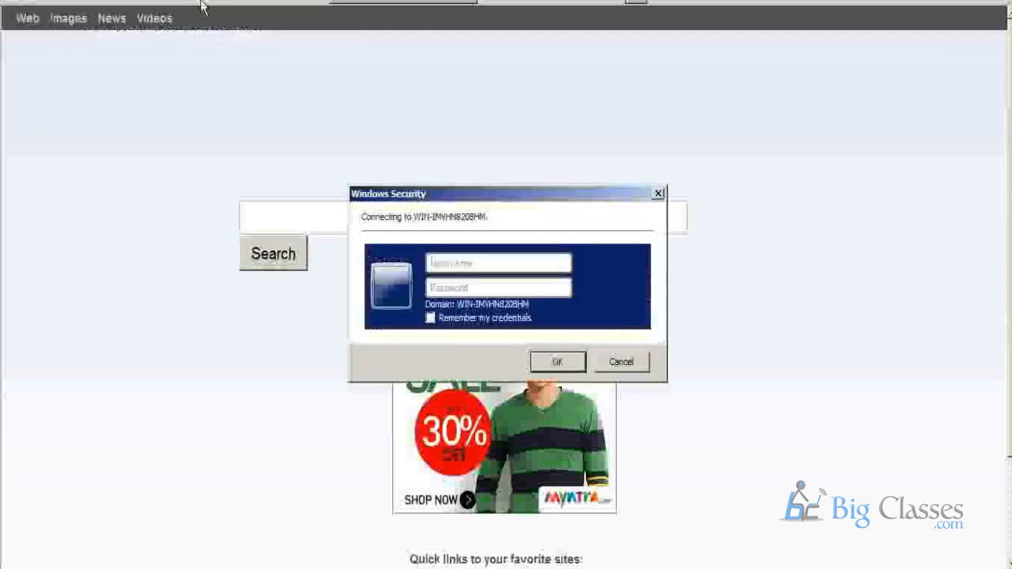
Sign in to the site server as administrator and enter the account password.
text(administrator)
key(Tab)
text(******)
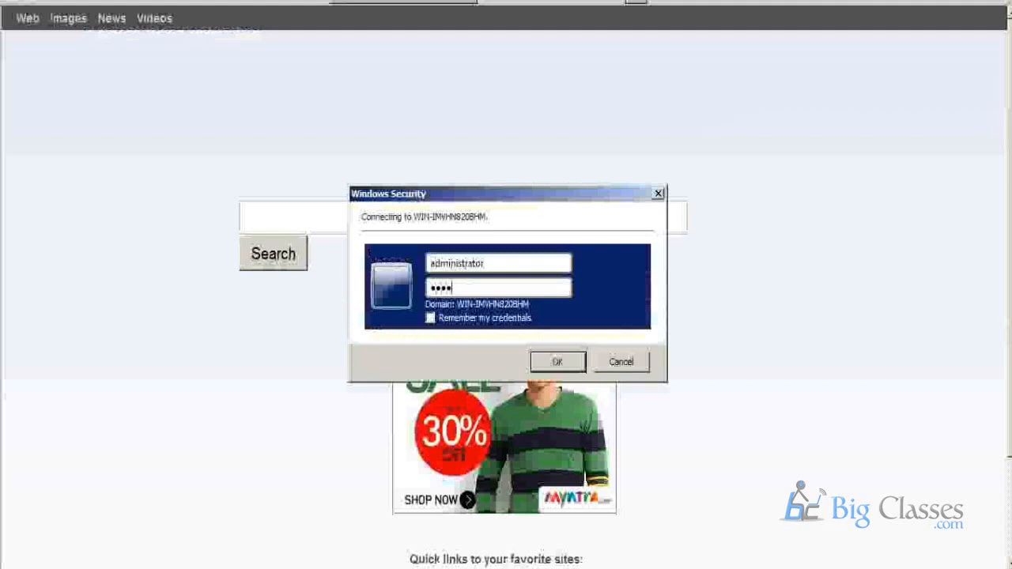
text(*****)
key(Return)
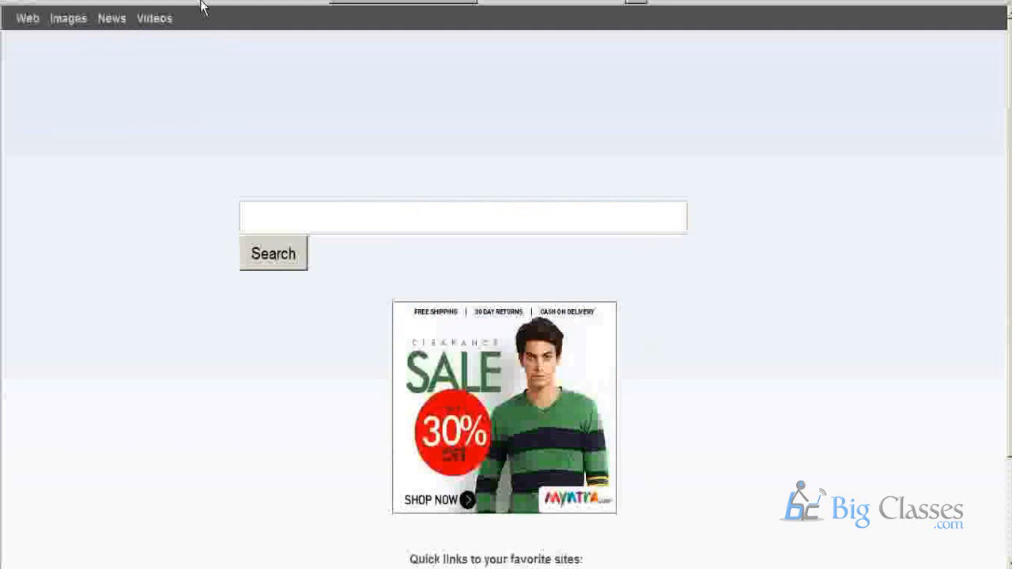
Load the copied port 8585 URL again to open the HR site's home page.
click(301, 2)
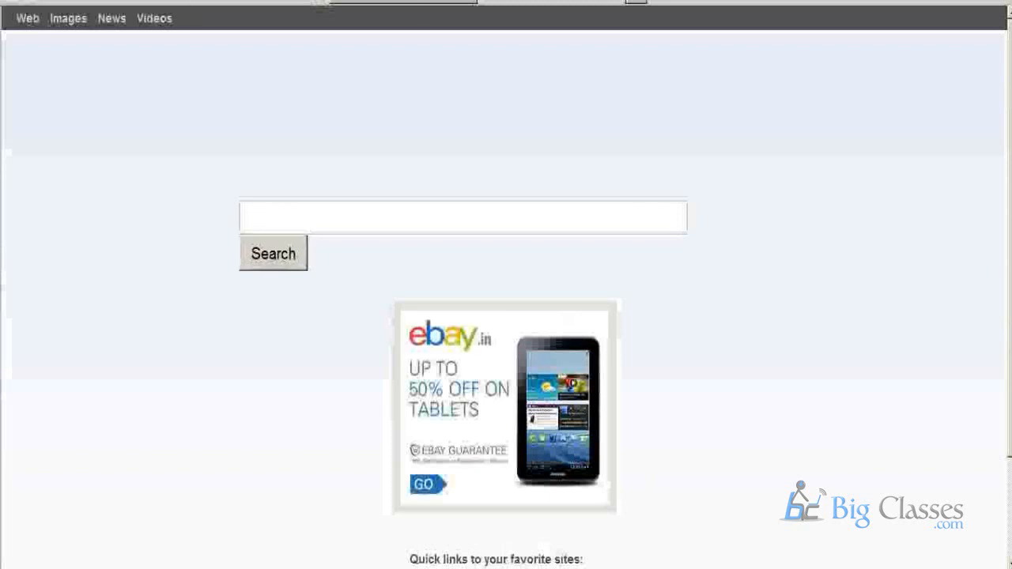
key(ctrl+v)
key(Return)
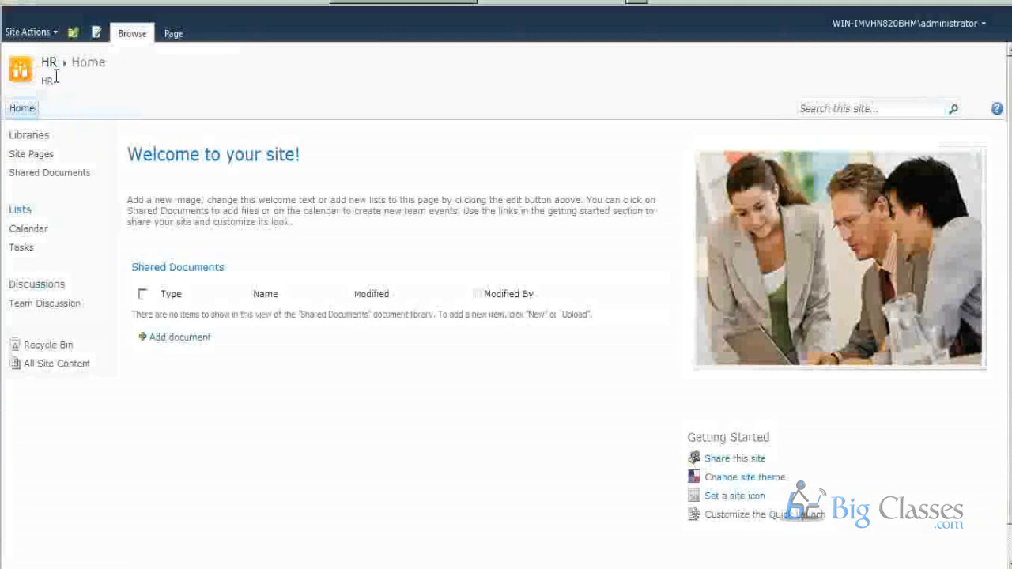
Change the site's title and description to TCS in Site Settings, and go back to the site's home page.
click(28, 32)
click(75, 421)
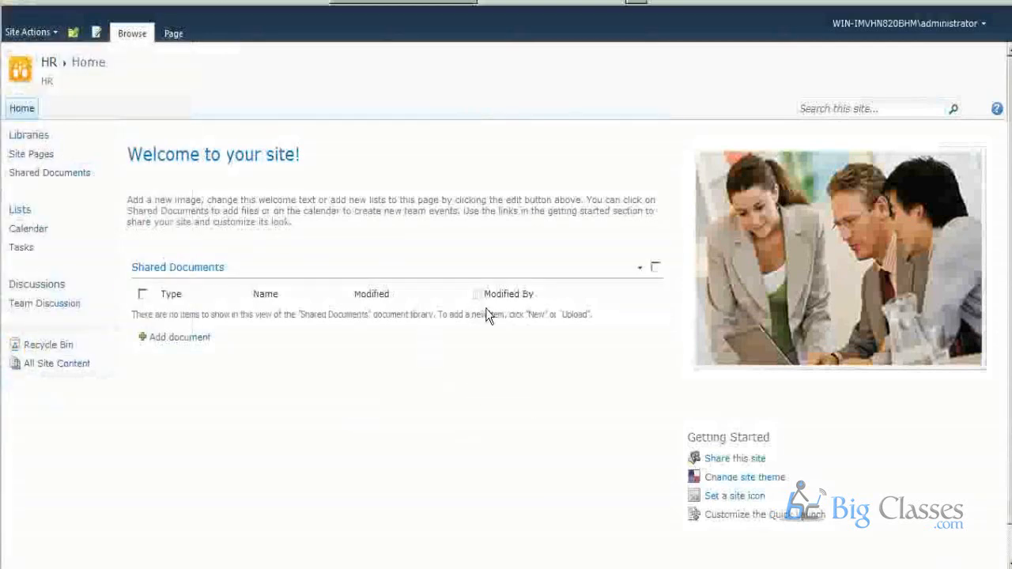
drag(573, 151, 459, 136)
click(637, 193)
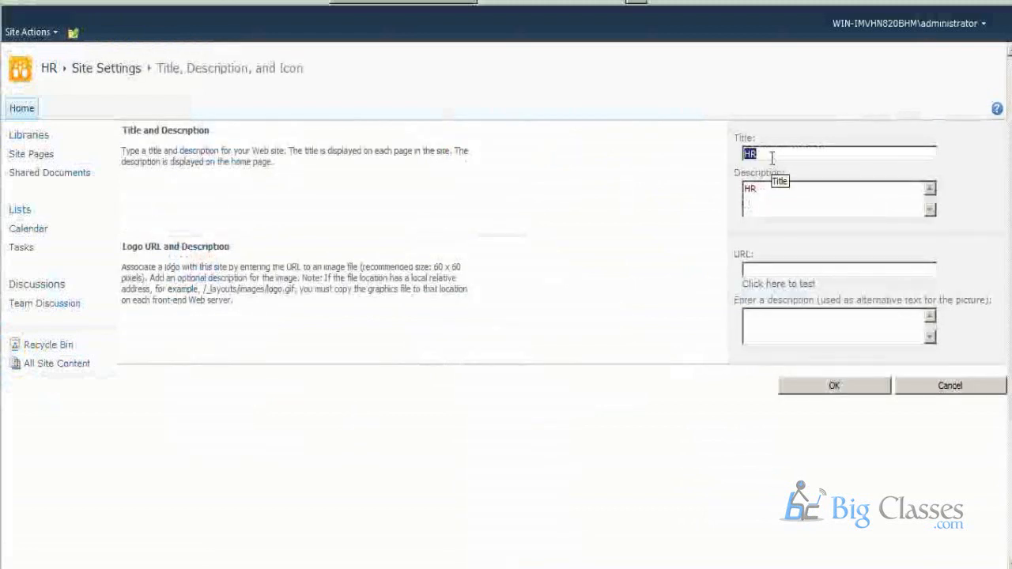
text(TCS)
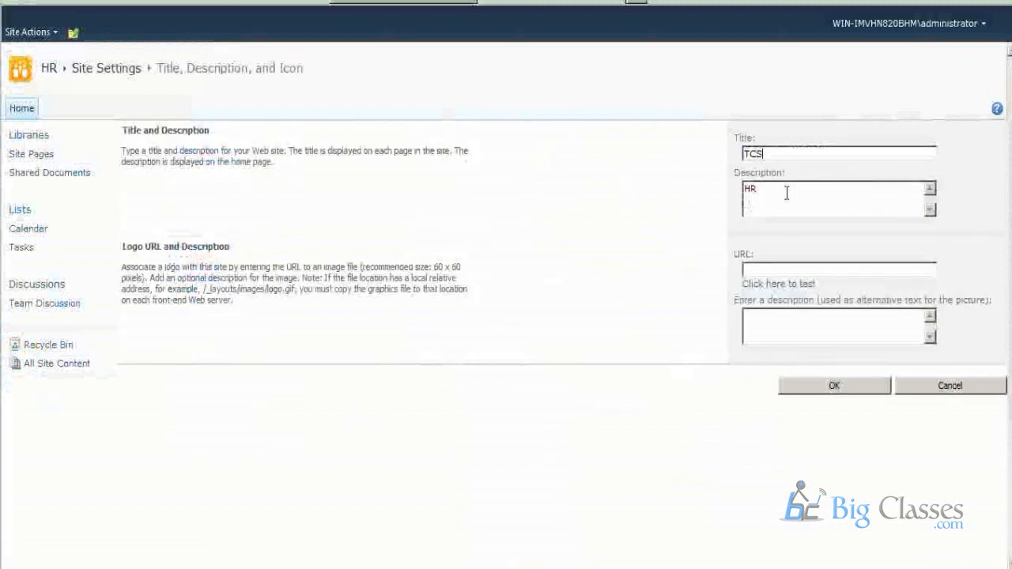
key(Tab)
text(TCS)
click(853, 387)
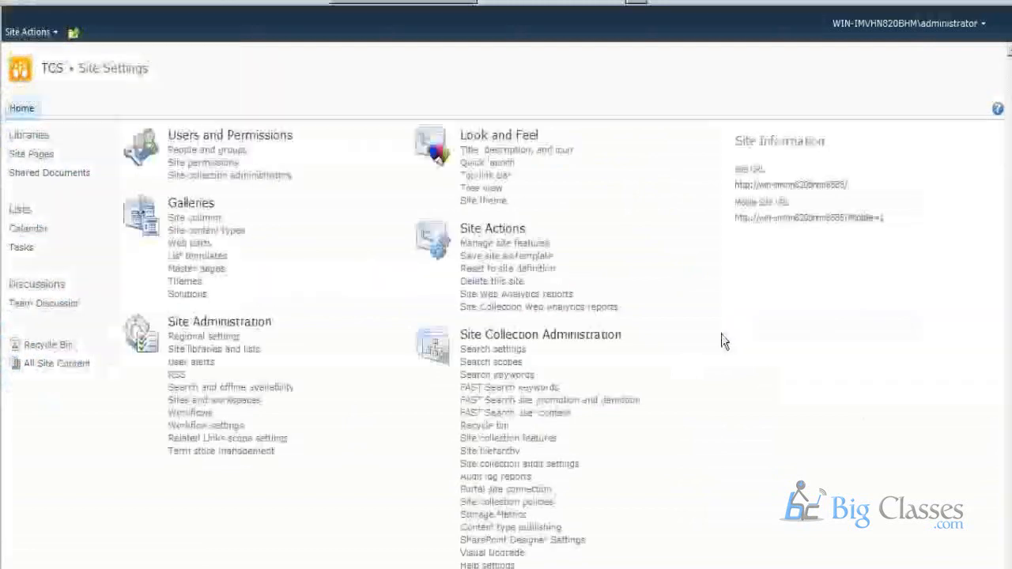
click(23, 73)
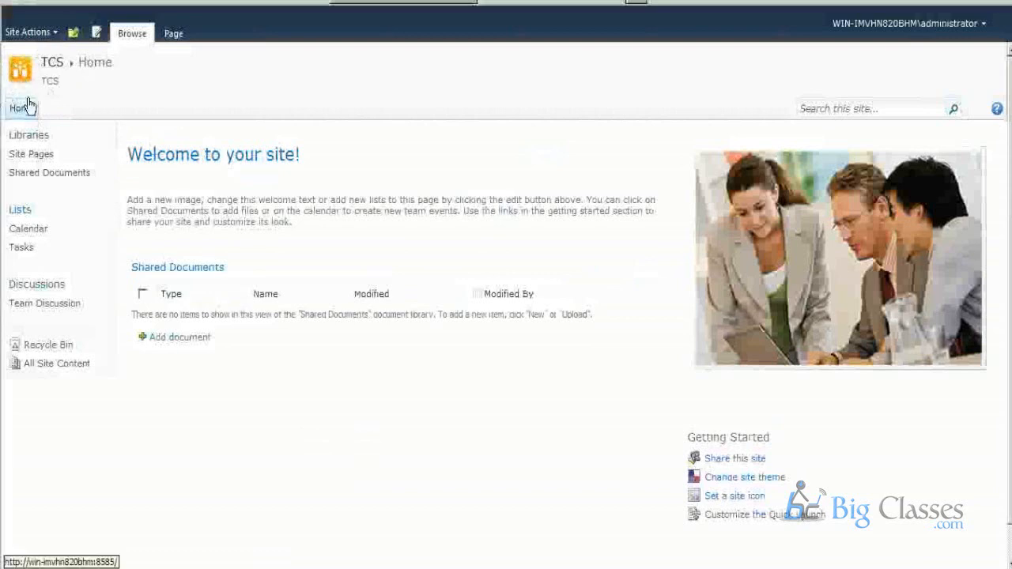
Switch to the Computer window in Windows Explorer and open Local Disk (D:).
key(super)
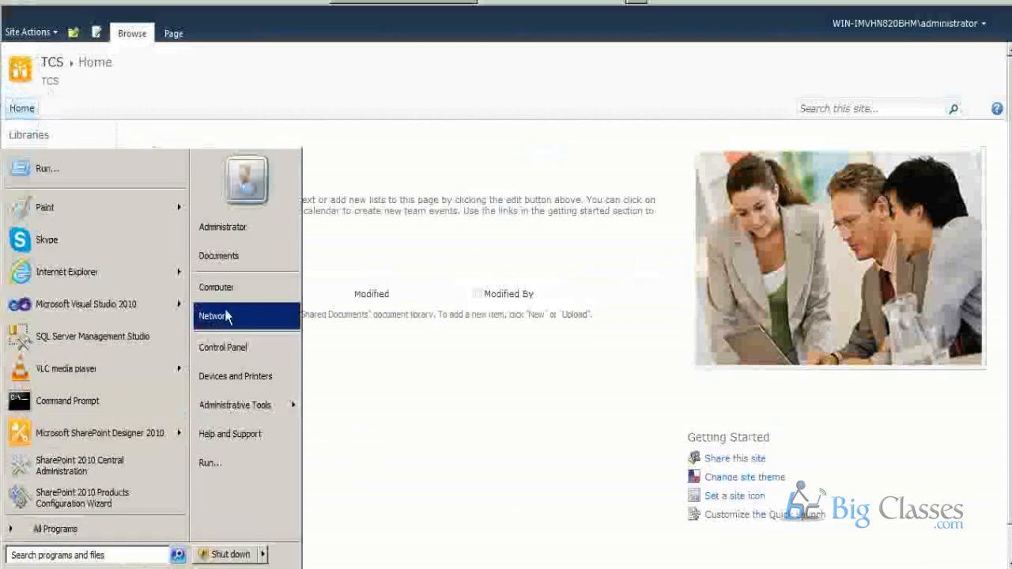
click(240, 290)
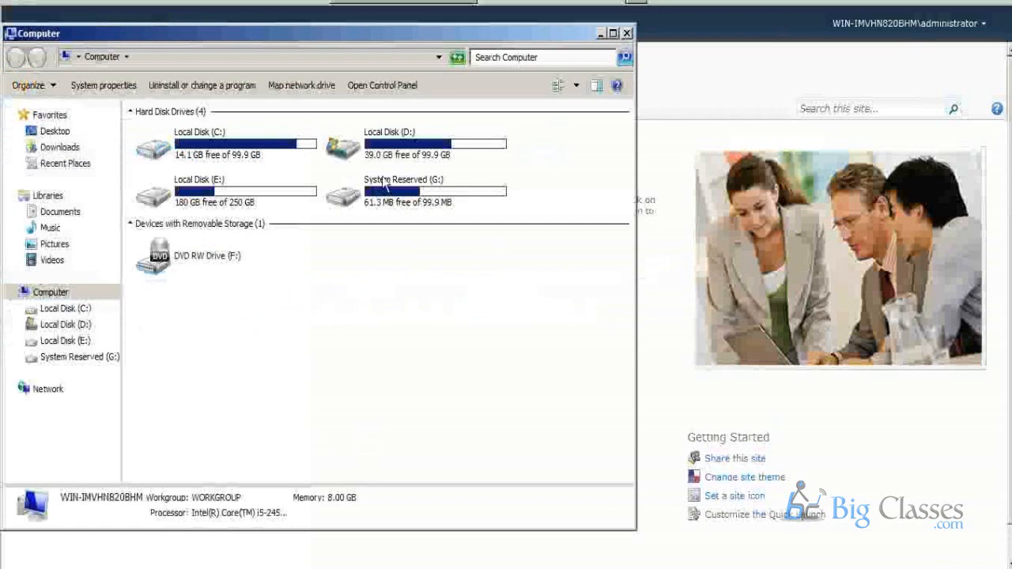
click(384, 150)
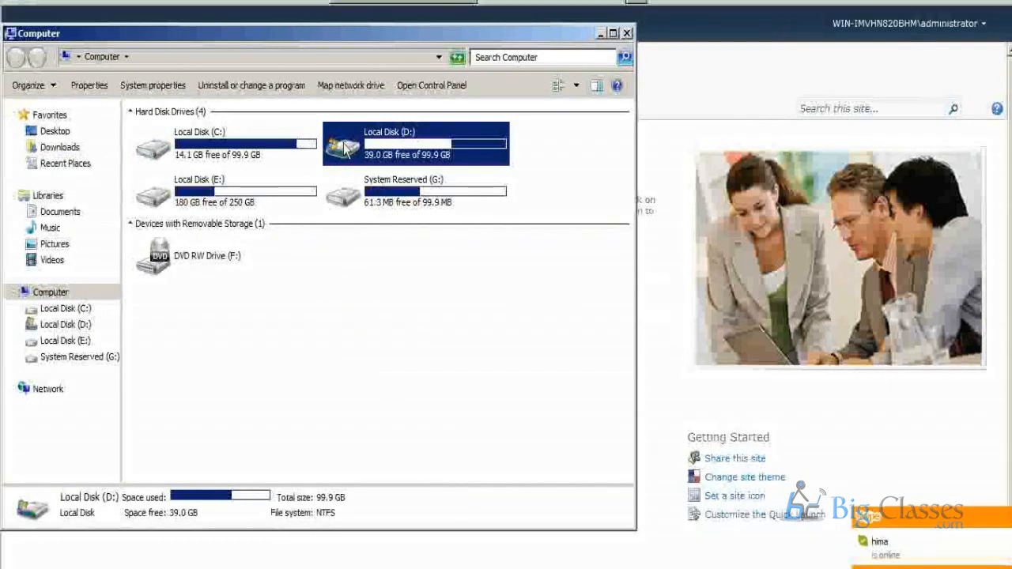
mouse_move(360, 149)
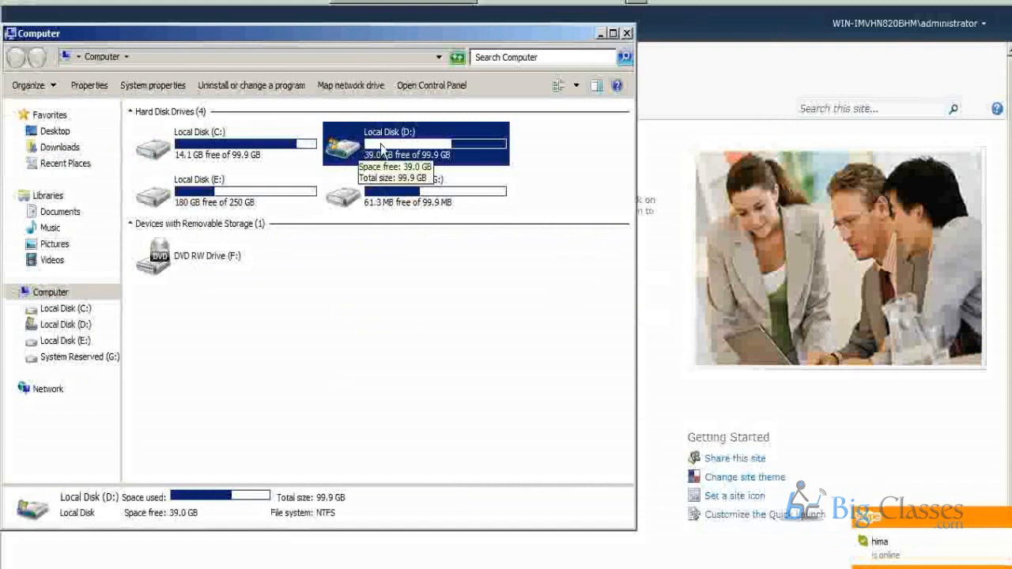
double_click(381, 149)
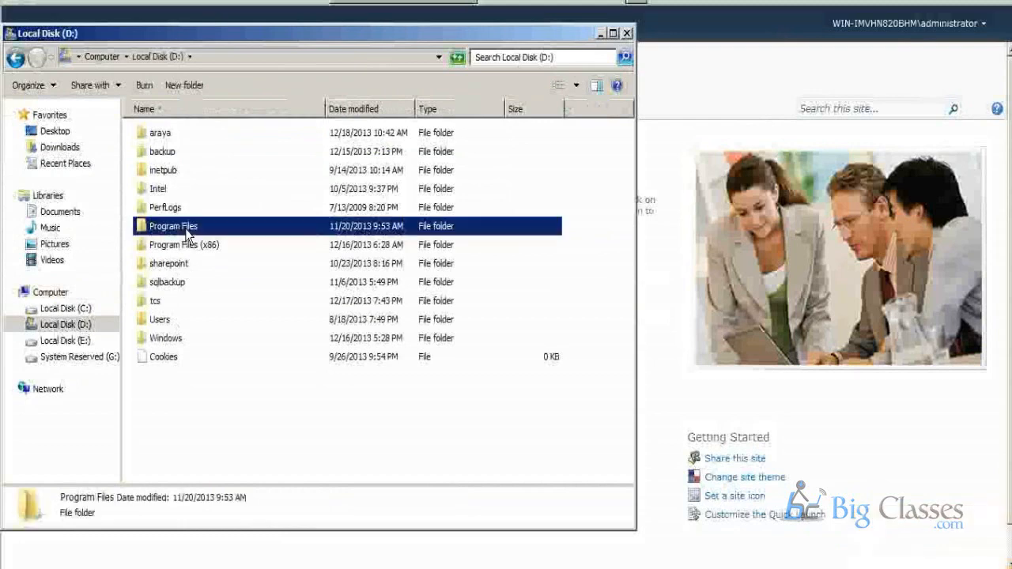
Browse to Program Files\Common Files\Microsoft Shared\Web Server Extensions and select the 14 folder.
double_click(182, 227)
double_click(178, 133)
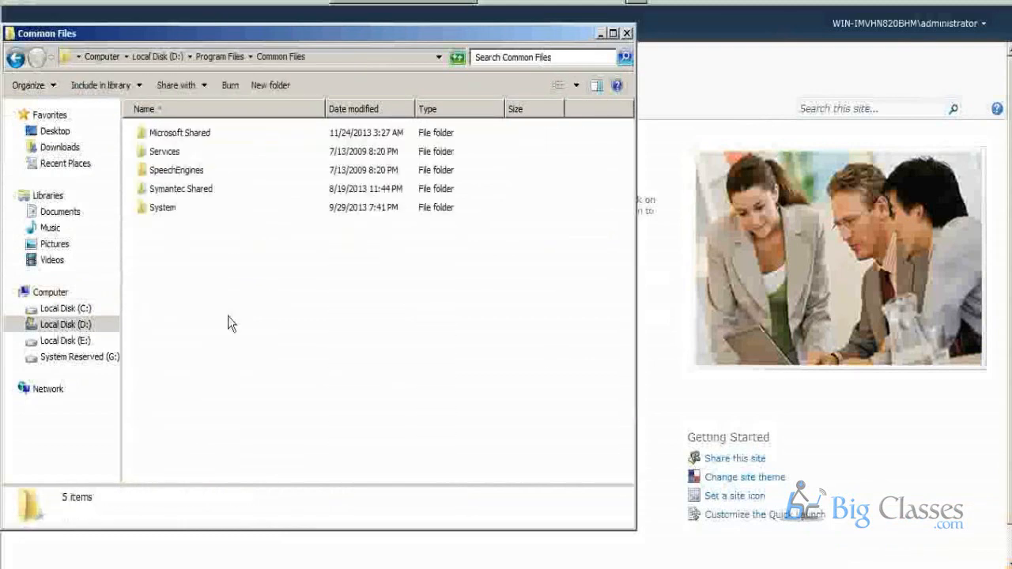
click(186, 138)
double_click(186, 138)
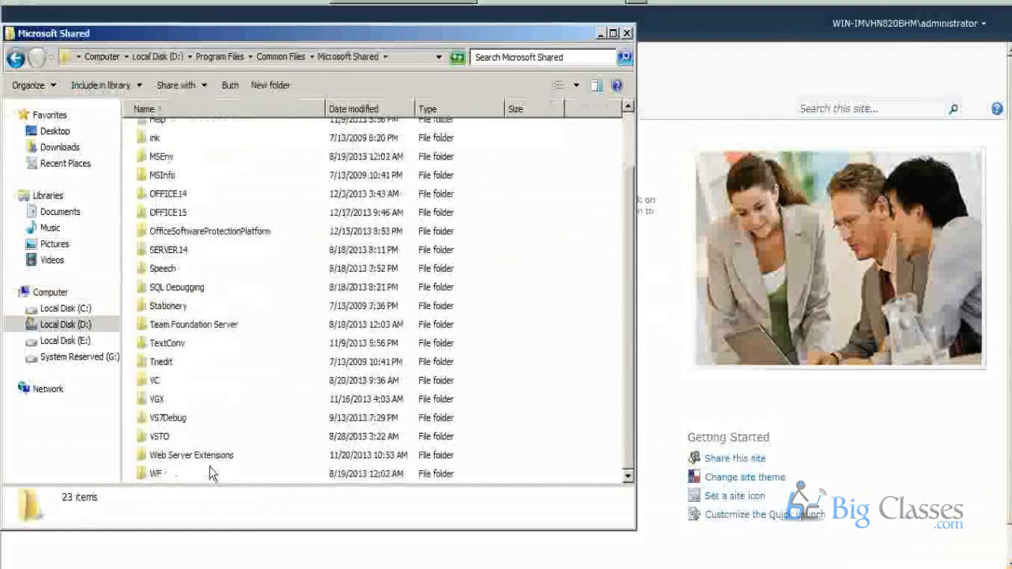
double_click(187, 462)
click(158, 133)
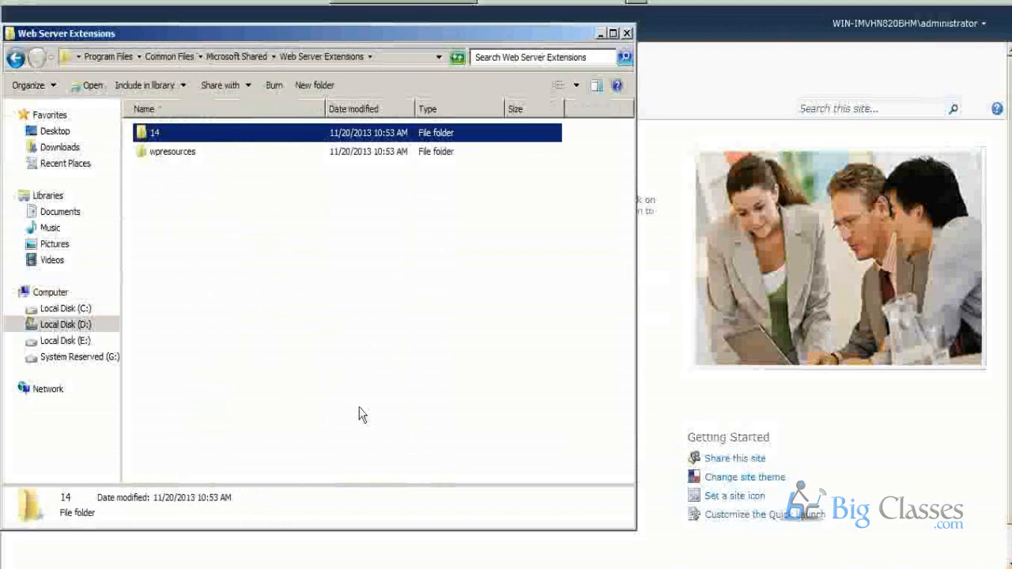
Open the 14 folder and go into its TEMPLATE subfolder.
double_click(179, 136)
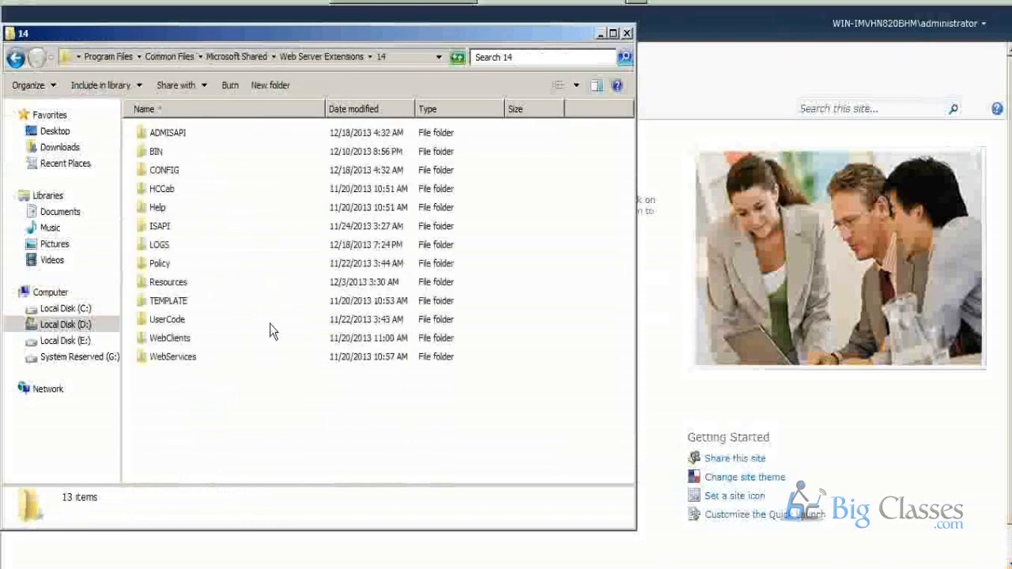
drag(514, 397, 229, 133)
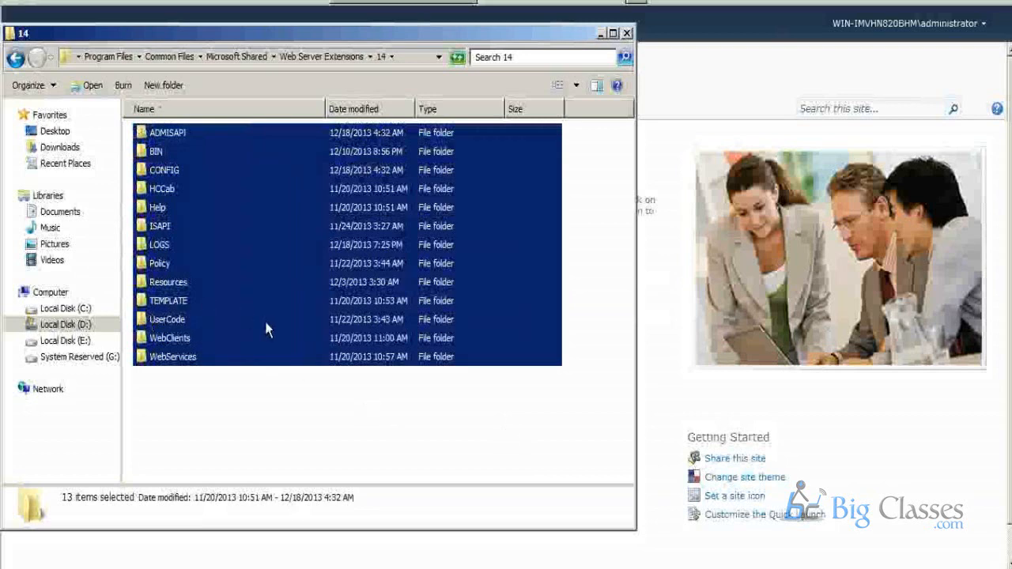
click(189, 425)
double_click(170, 302)
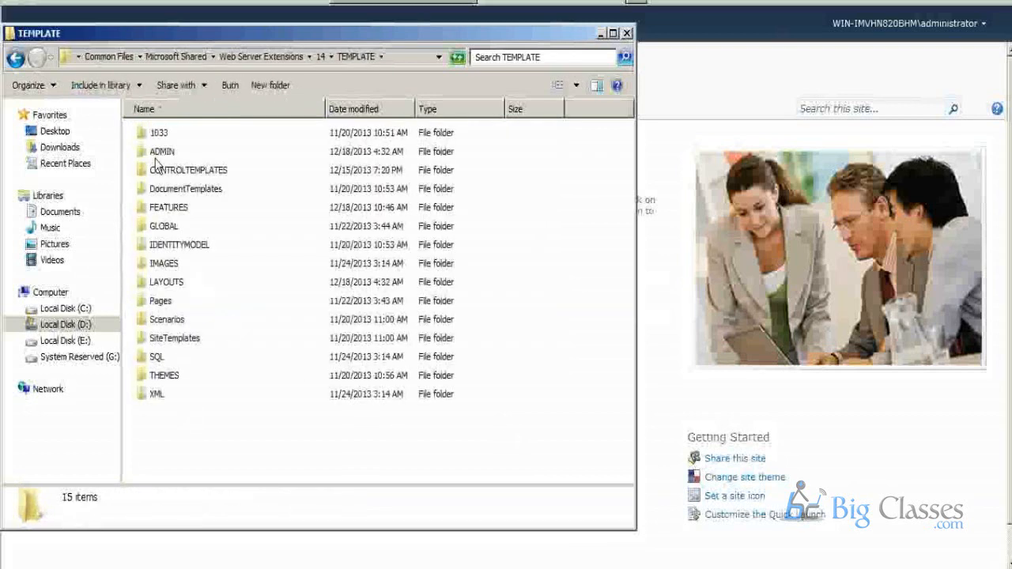
Look inside TEMPLATE's 1033 folder and return to the TEMPLATE folder.
click(158, 133)
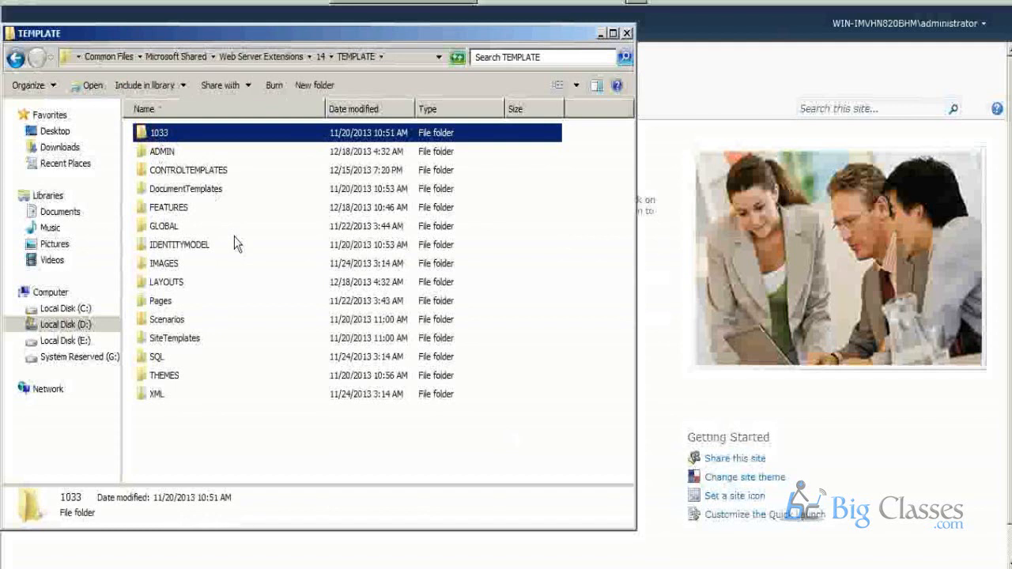
double_click(183, 138)
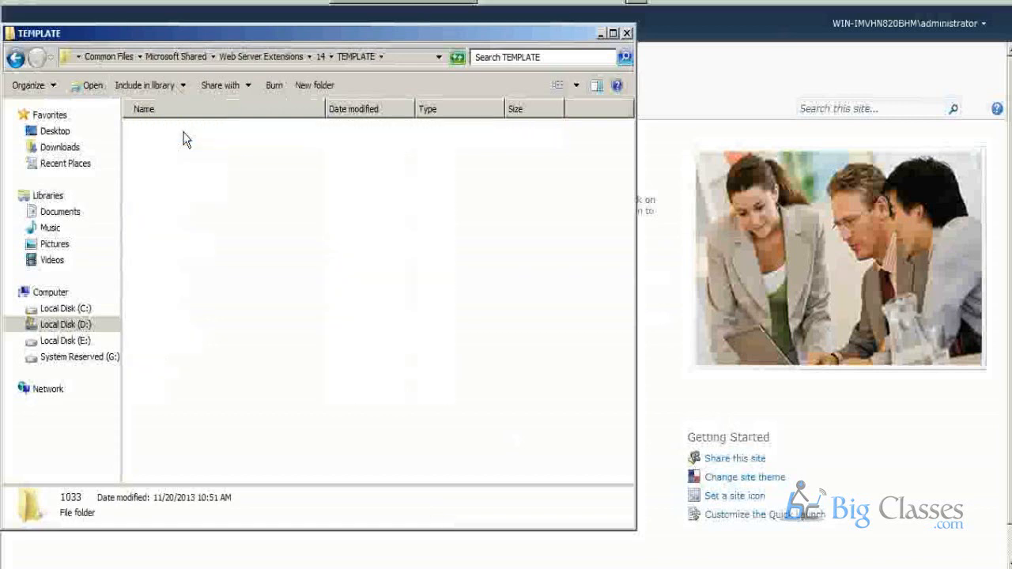
click(15, 59)
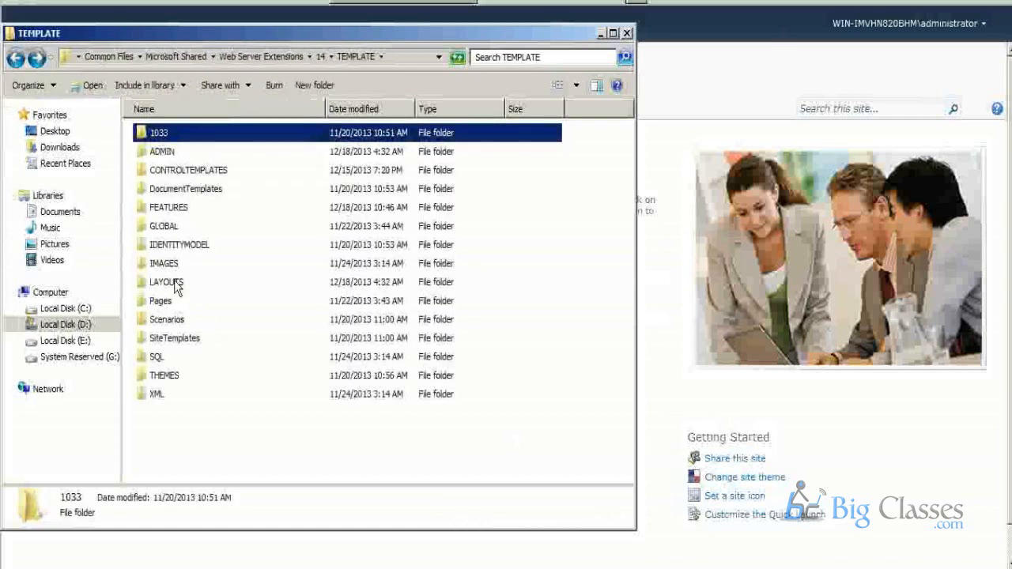
Browse from TEMPLATE through LAYOUTS and its 1033 folder to the IMAGES folder.
double_click(176, 285)
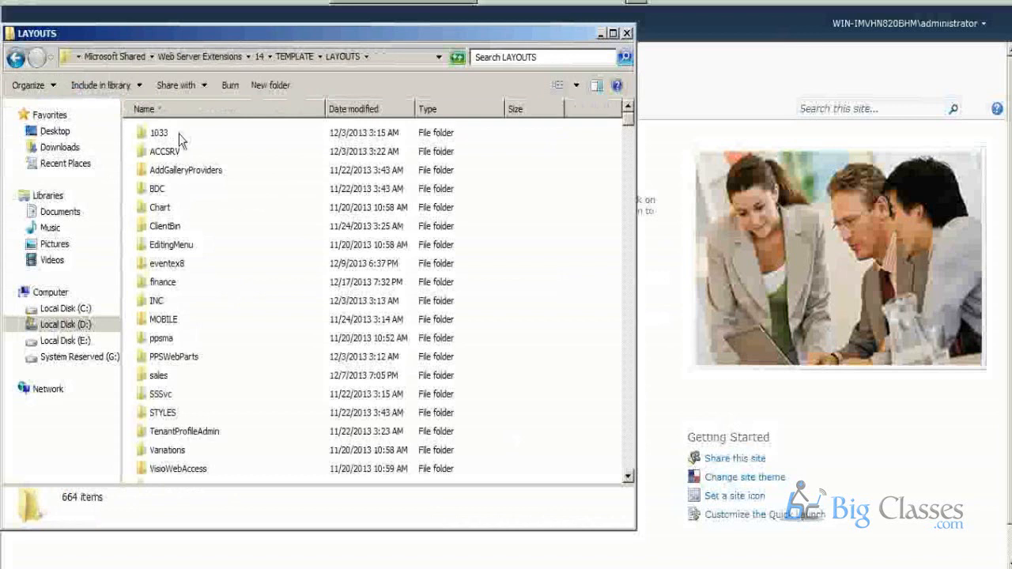
click(178, 134)
click(390, 59)
drag(392, 59, 457, 63)
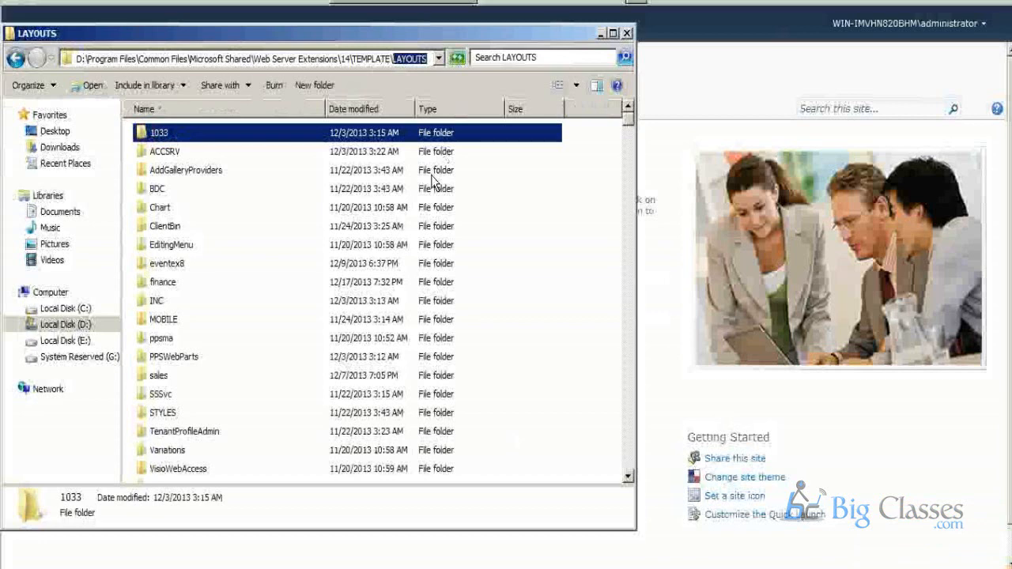
double_click(210, 137)
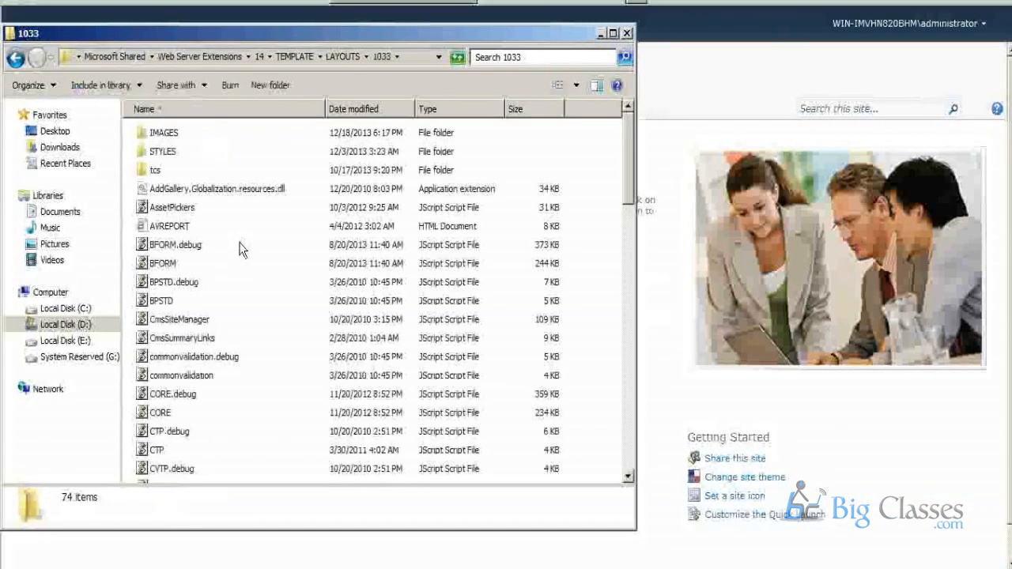
double_click(164, 132)
Preview the SPSTD7, template_news and Update32 images near the end of the IMAGES folder.
scroll(220, 299, down, 5)
scroll(220, 299, down, 20)
scroll(210, 354, down, 15)
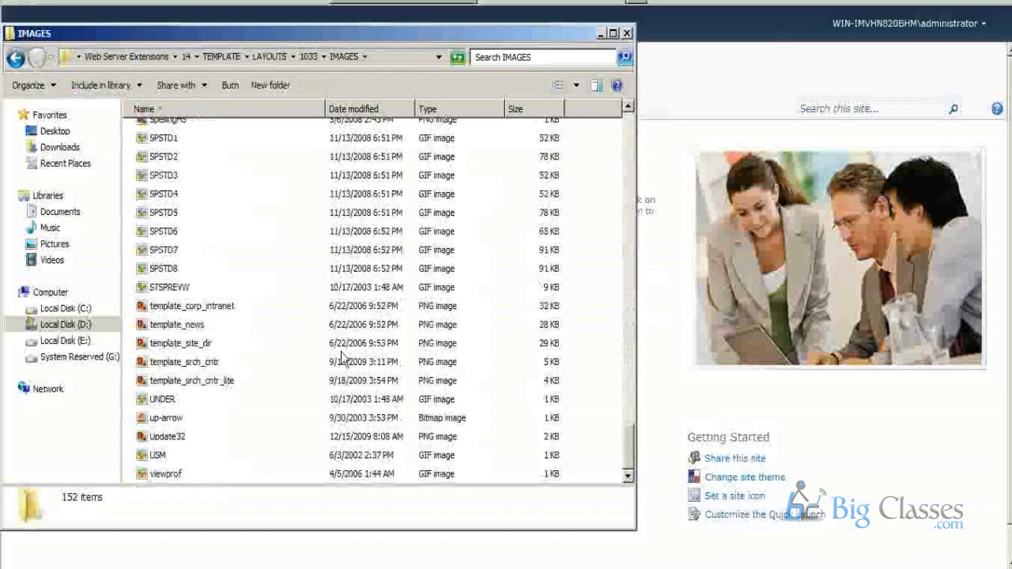
double_click(166, 250)
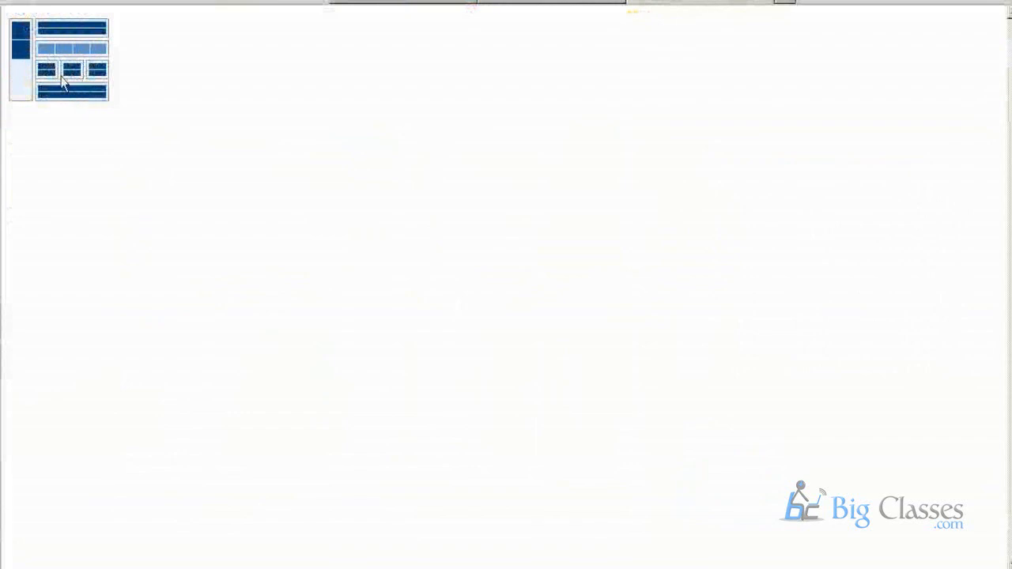
click(764, 5)
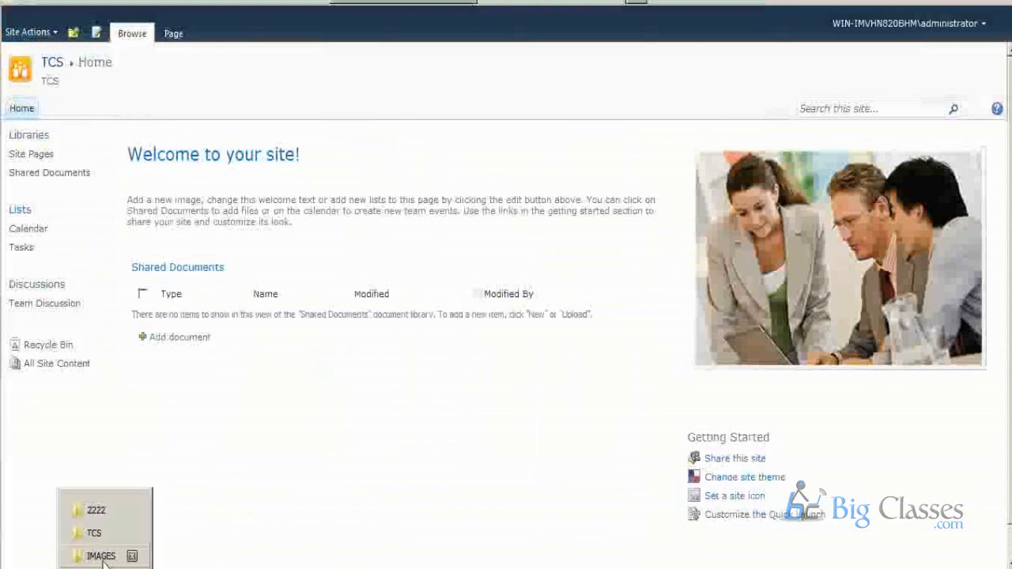
double_click(158, 325)
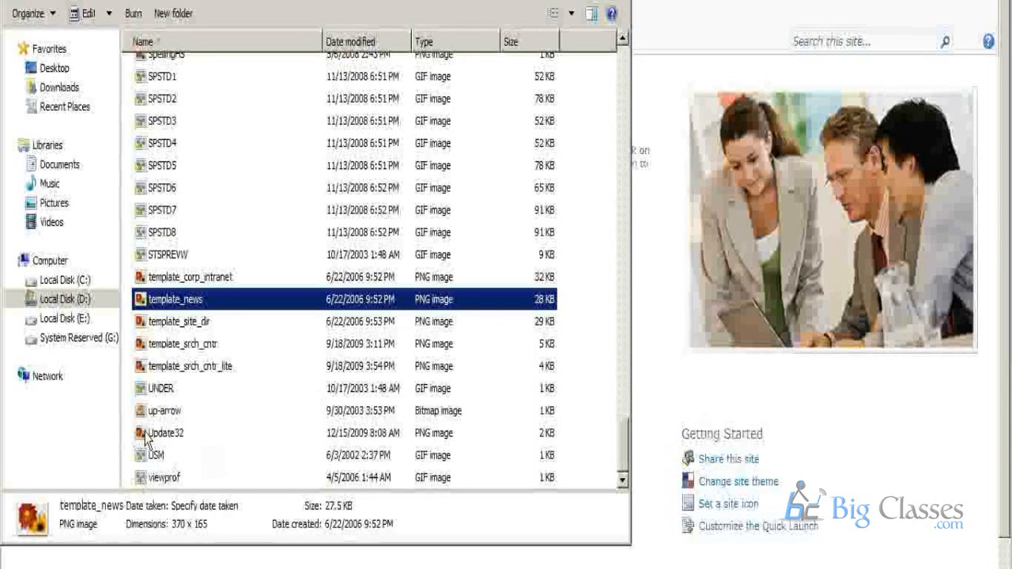
click(163, 434)
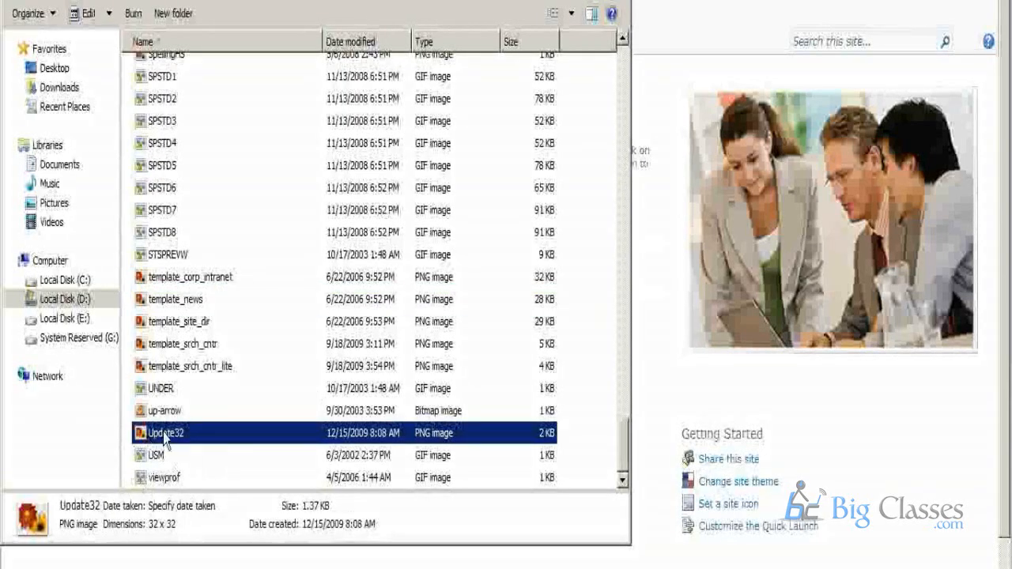
double_click(165, 433)
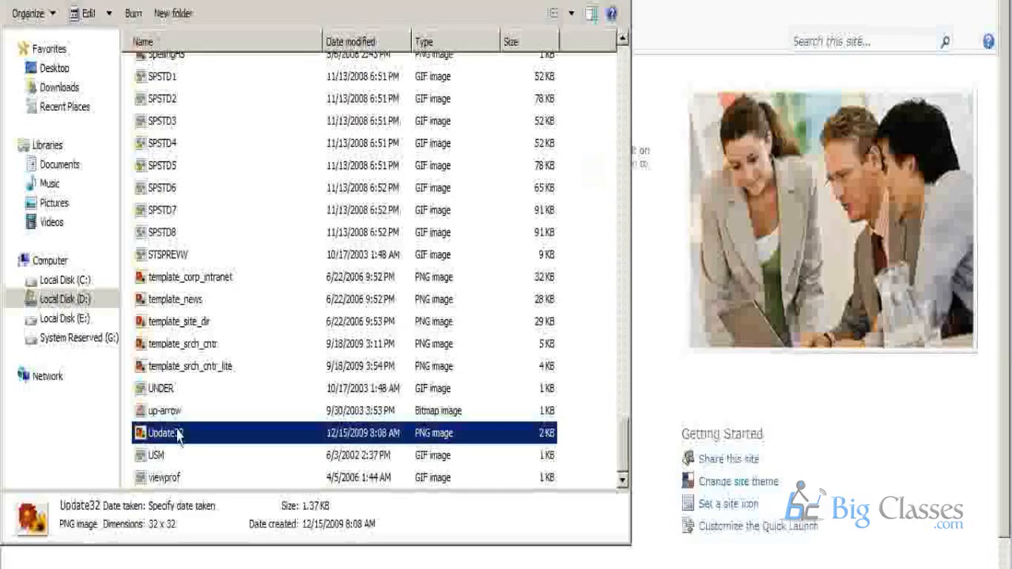
click(169, 452)
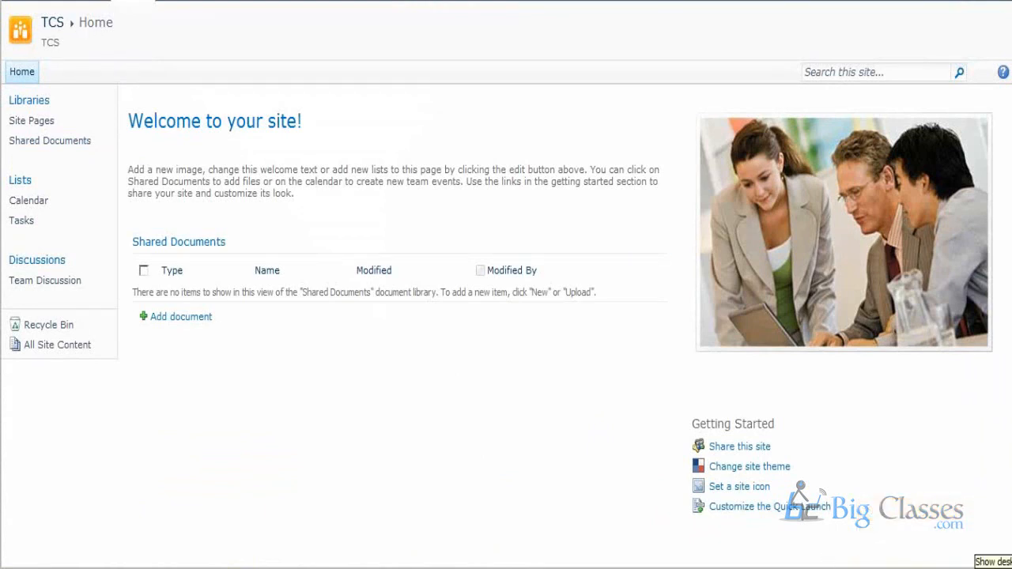
Show the desktop, open its tcs folder and preview the tata image.
click(1002, 561)
double_click(701, 40)
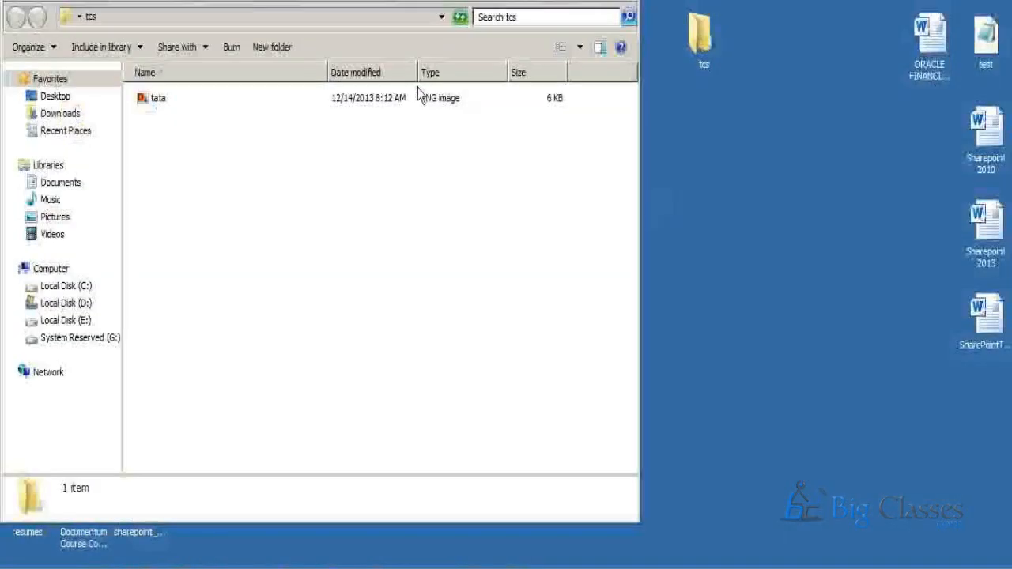
double_click(151, 102)
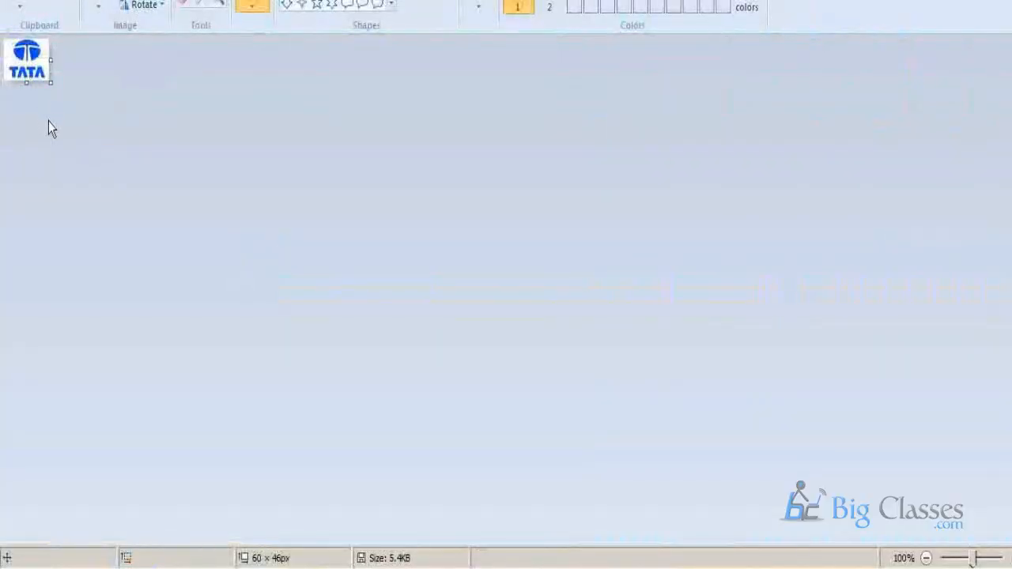
key(alt+F4)
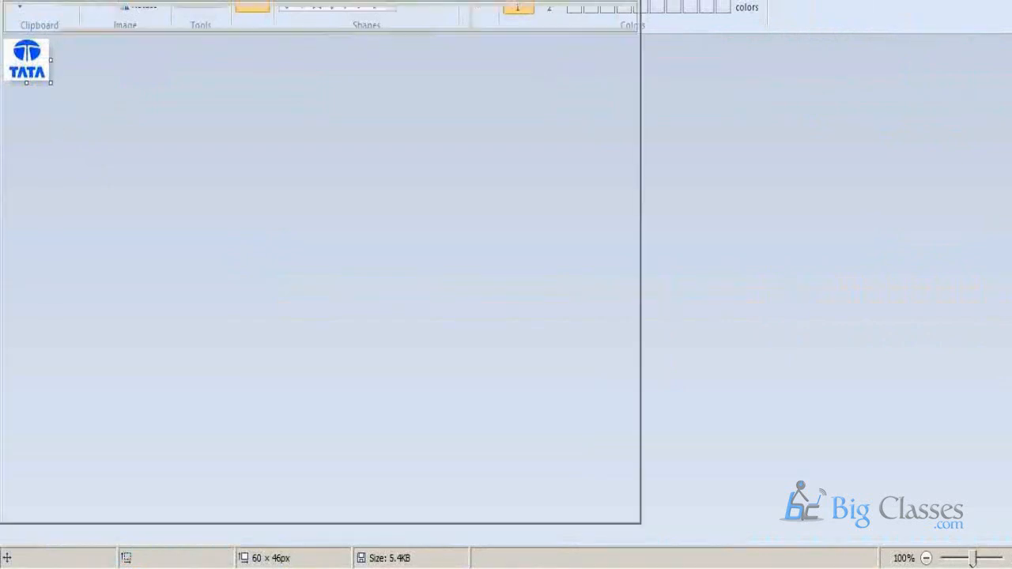
Copy the tata image and bring back the IMAGES folder window, maximized.
right_click(232, 150)
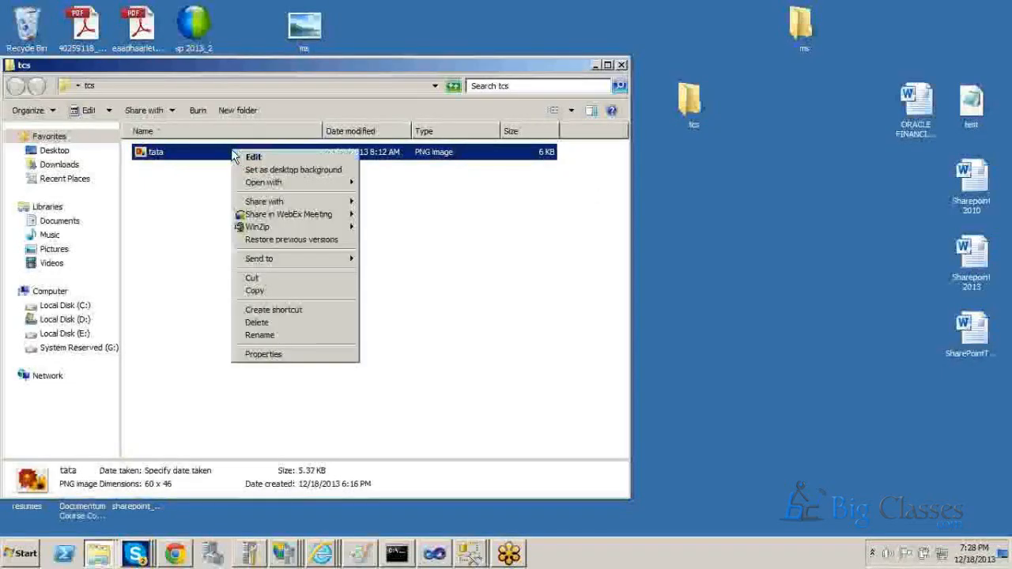
click(285, 291)
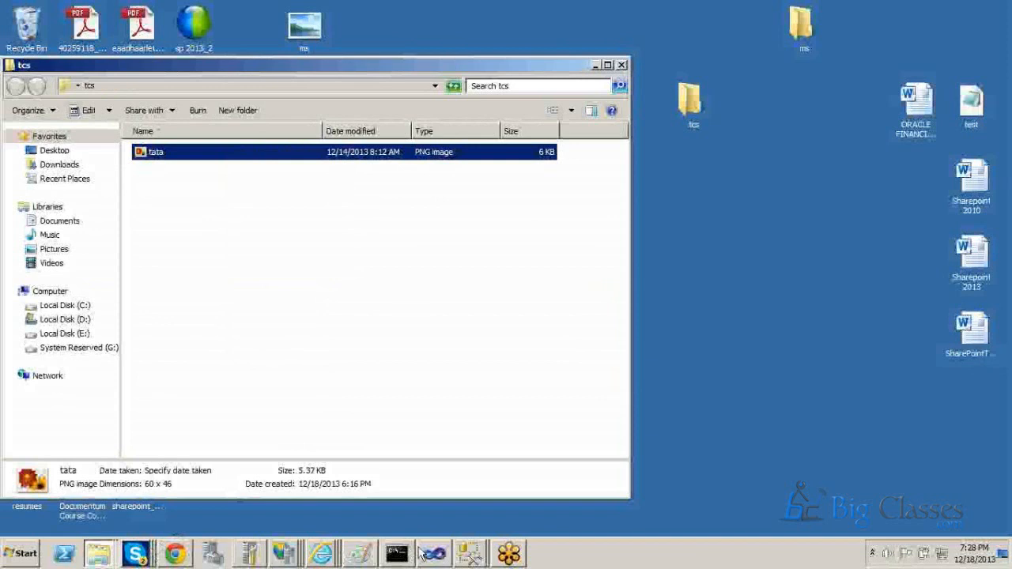
click(99, 558)
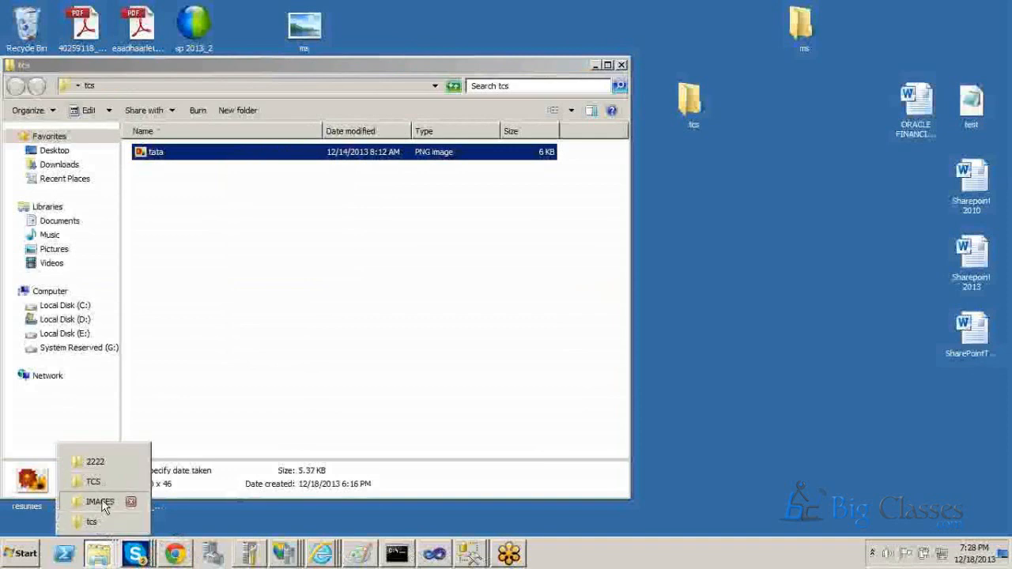
click(100, 502)
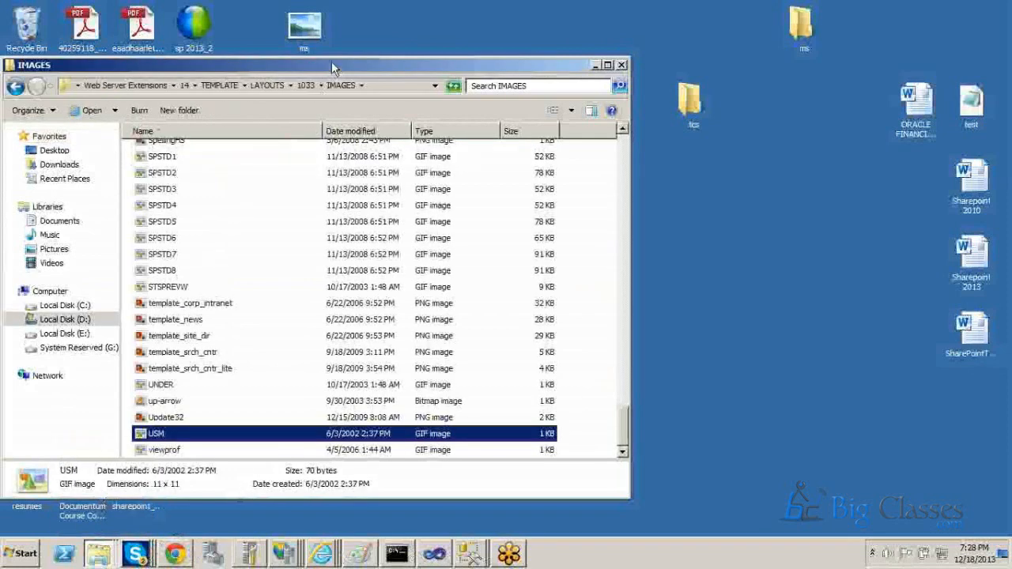
double_click(331, 61)
Create a folder named TATA inside IMAGES and open it.
right_click(663, 119)
mouse_move(738, 284)
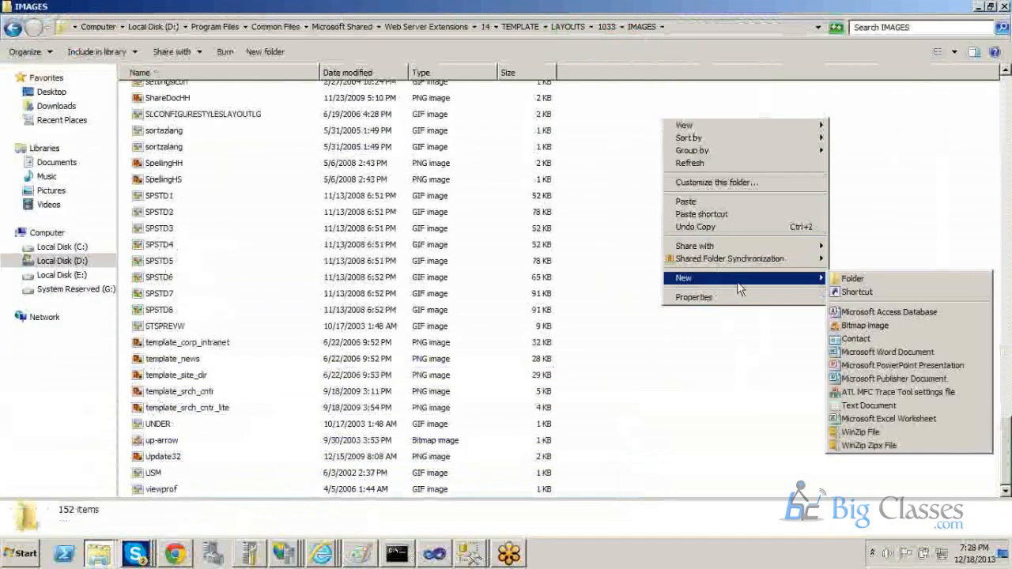
click(852, 279)
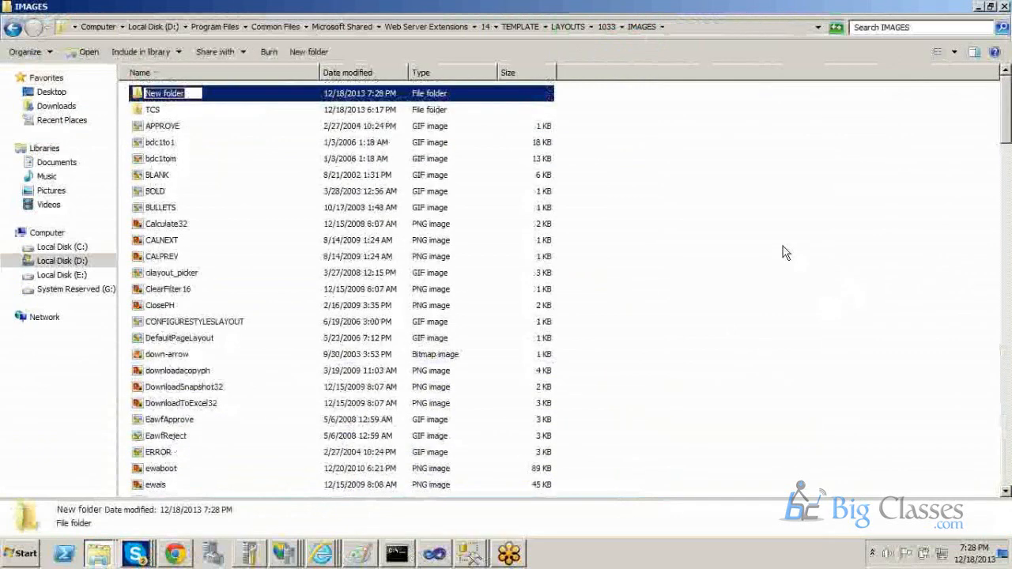
text(TATA)
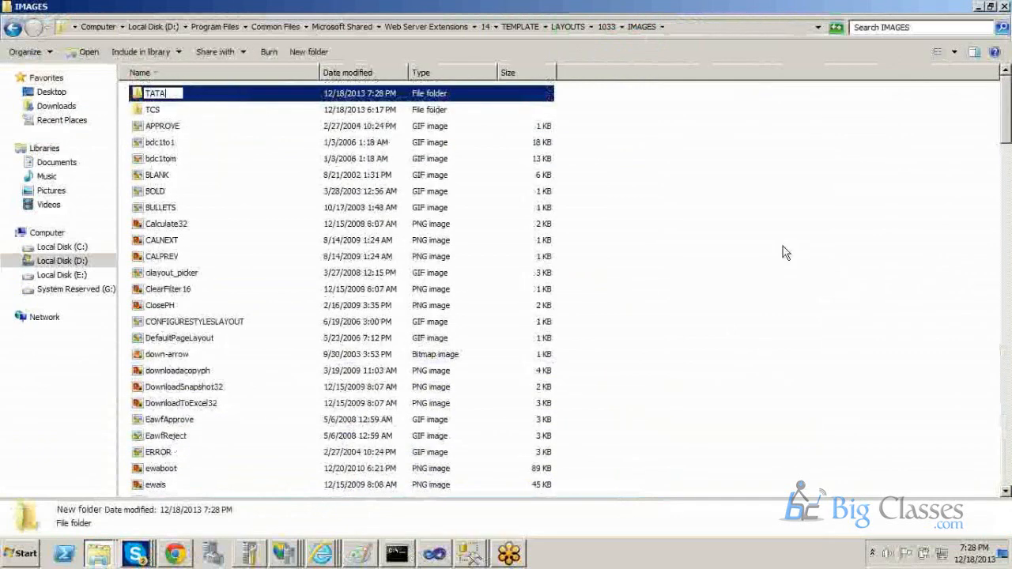
key(Return)
key(Return)
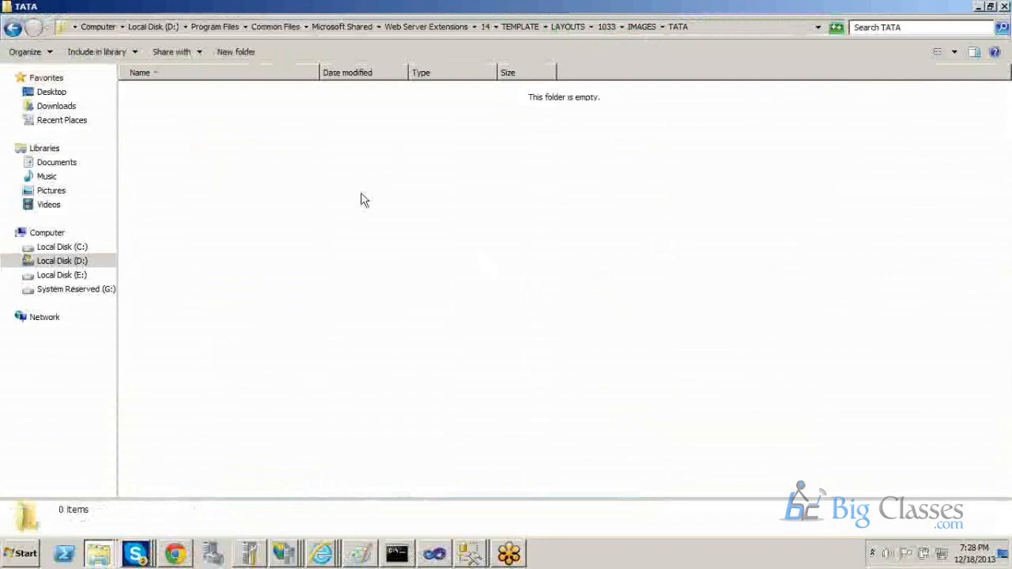
Paste the copied tata image into the new TATA folder.
right_click(332, 151)
click(388, 236)
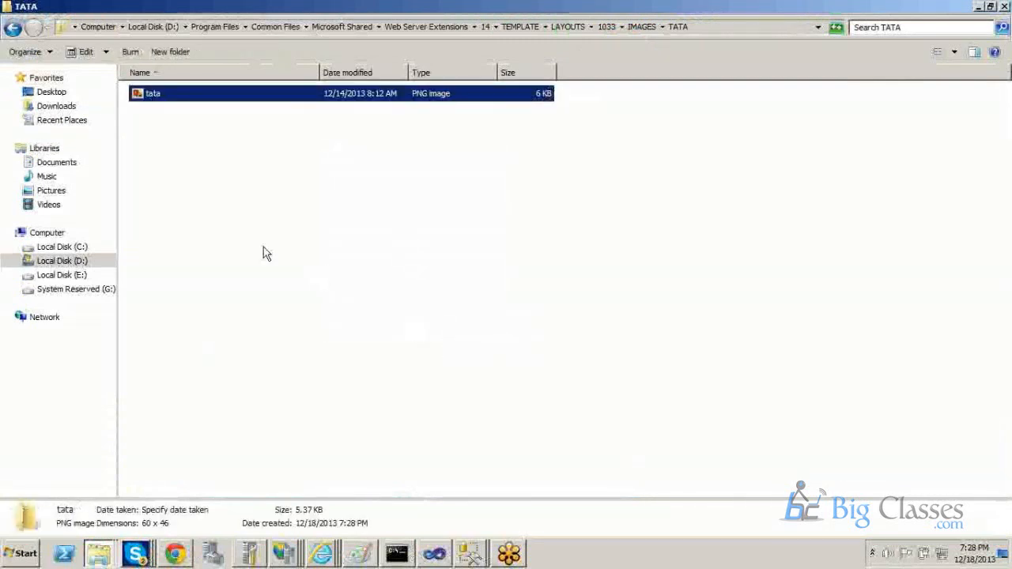
click(191, 110)
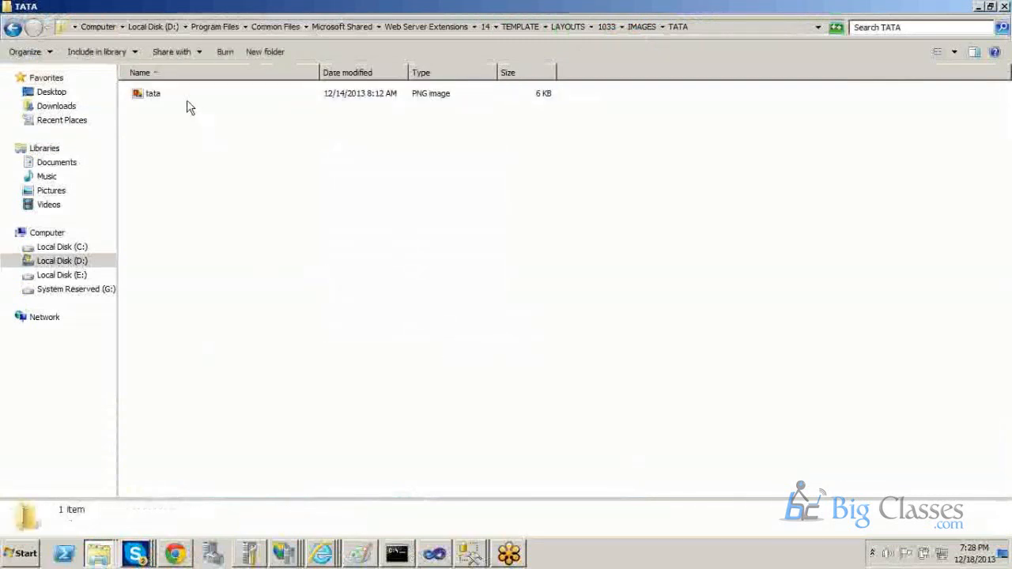
Copy the \LAYOUTS\1033\IMAGES\TATA part of the folder's path and paste it into a new Notepad document.
click(742, 27)
drag(525, 29, 384, 29)
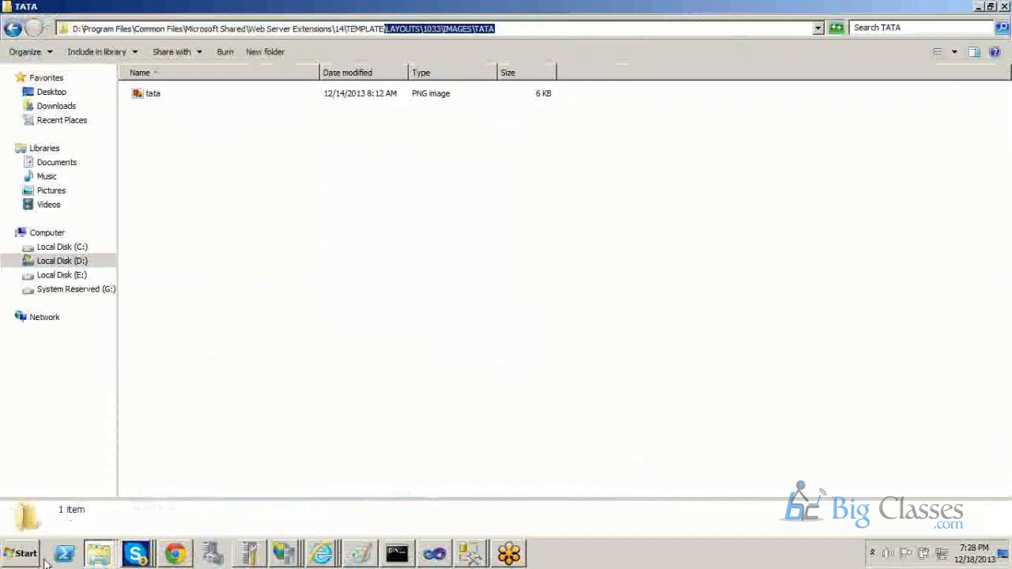
click(17, 560)
click(260, 377)
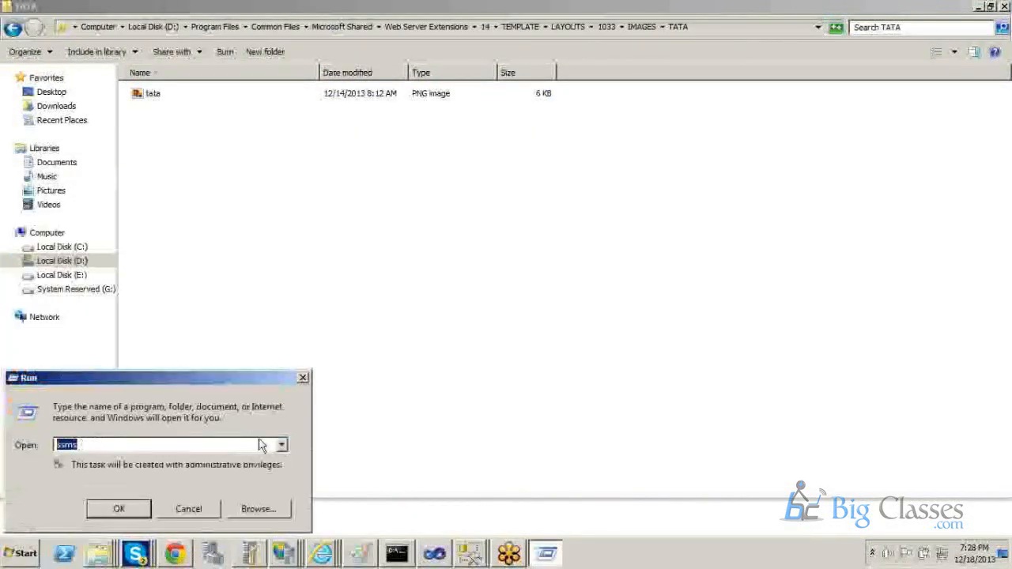
text(notepad)
key(Return)
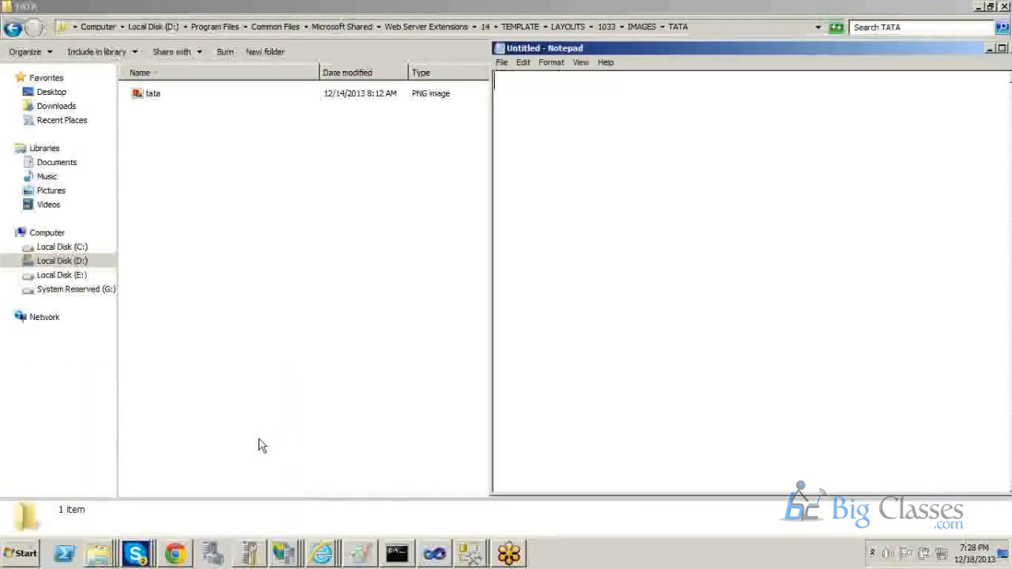
key(ctrl+v)
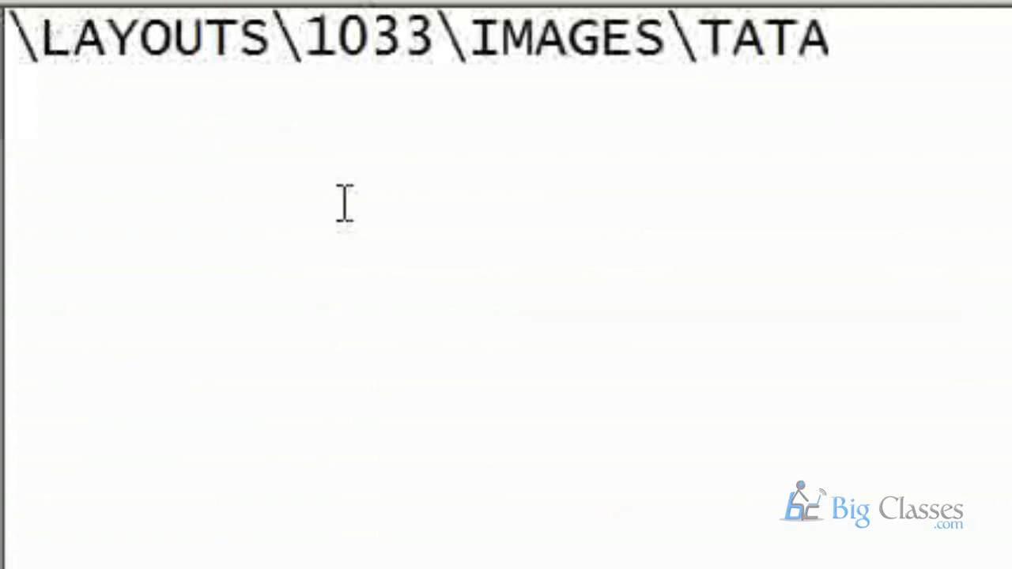
Replace the leading backslash of the path with /_ so that it begins with /_LAYOUTS.
key(BackSpace)
text(?)
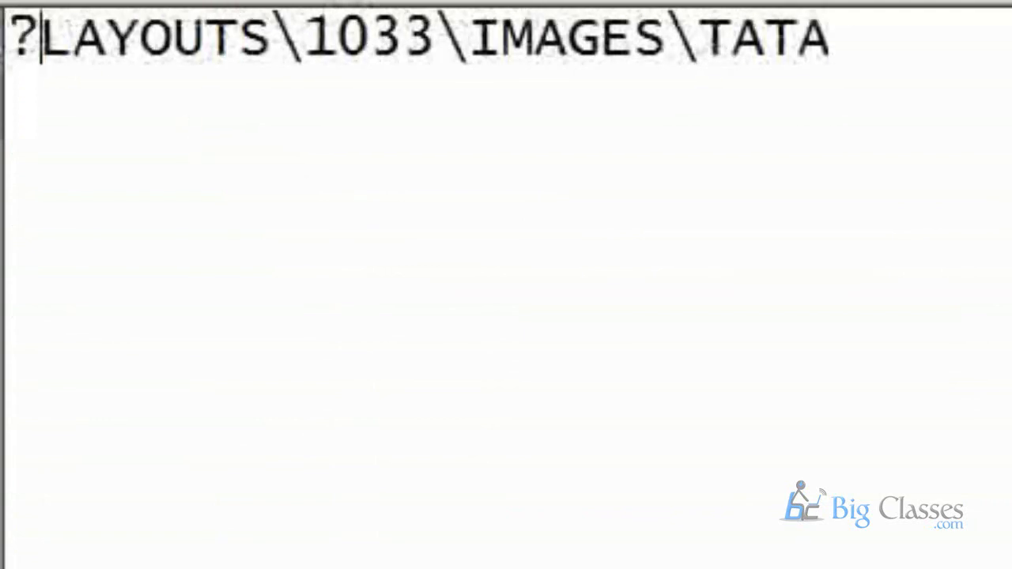
key(BackSpace)
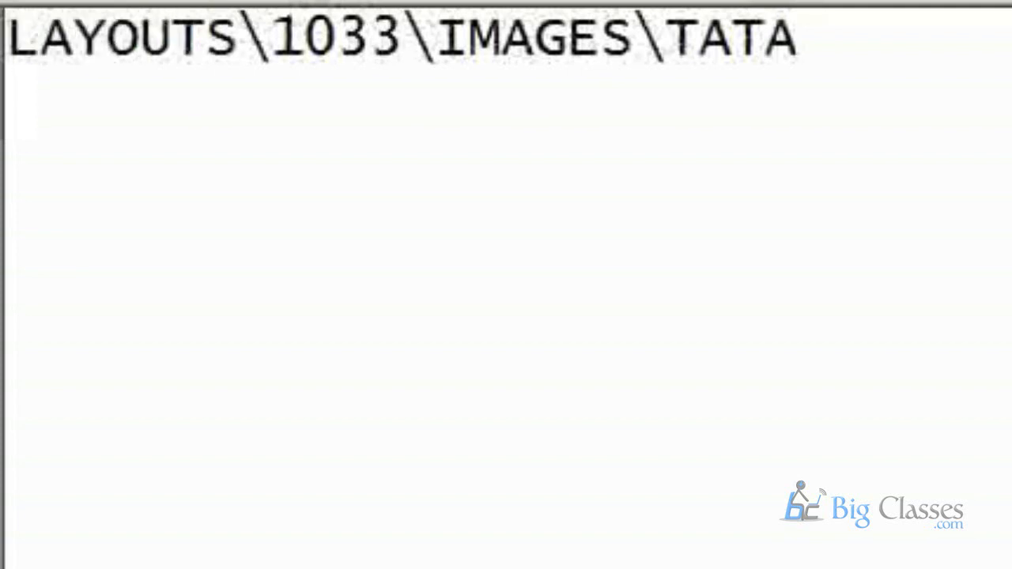
text(/)
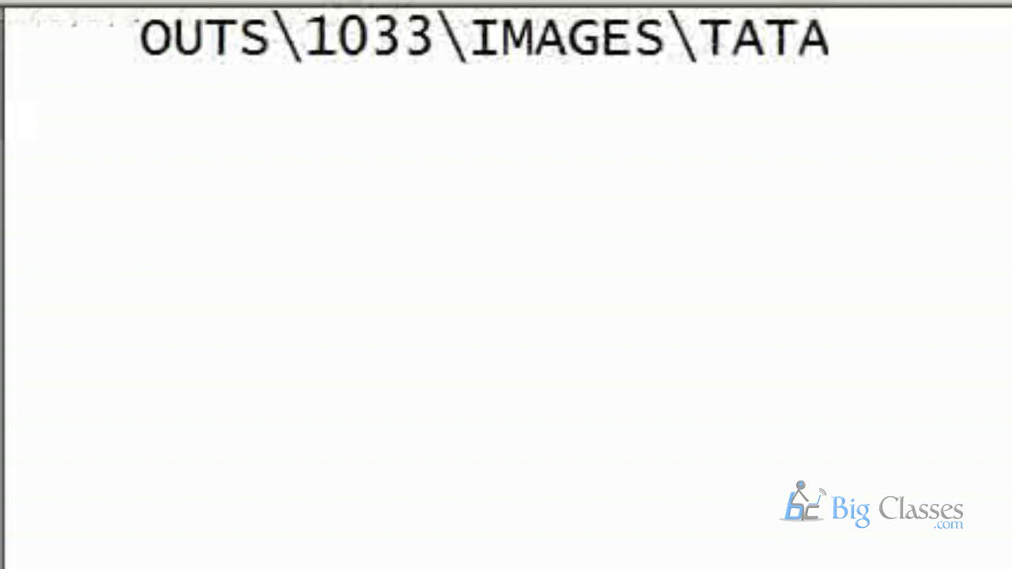
text(_)
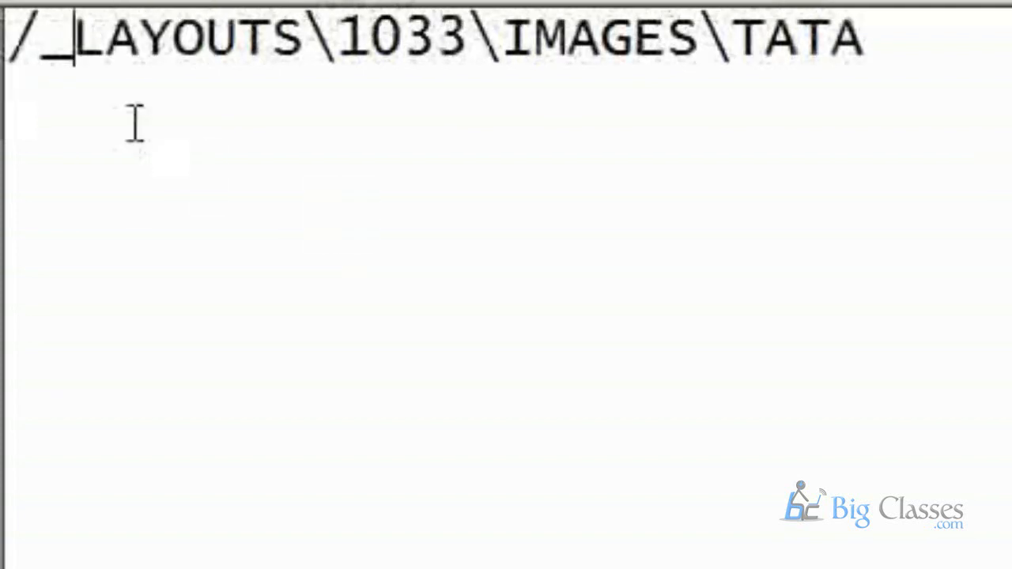
Change the remaining backslashes in the path to forward slashes and add a closing slash after TATA.
click(342, 35)
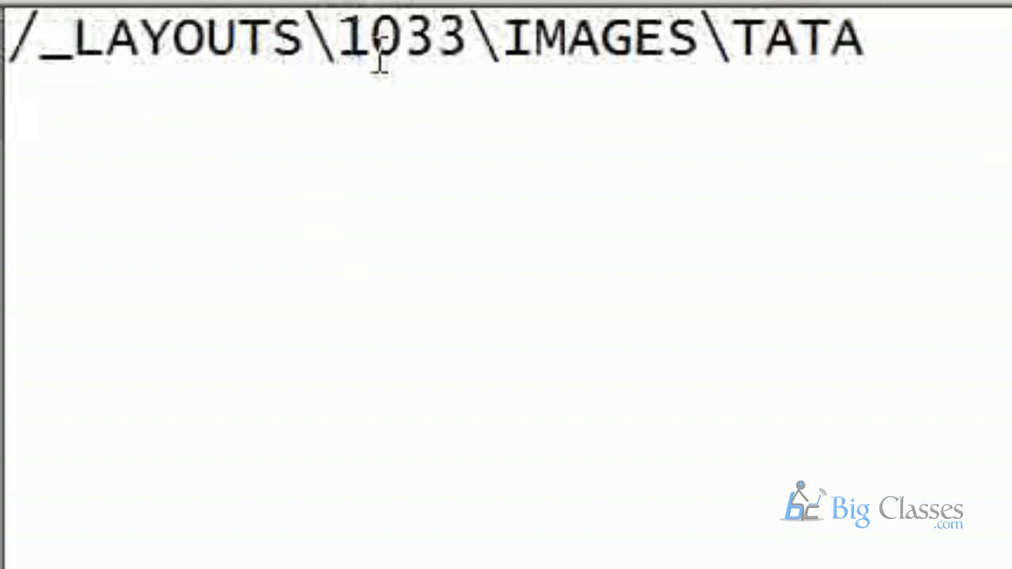
key(BackSpace)
text(/)
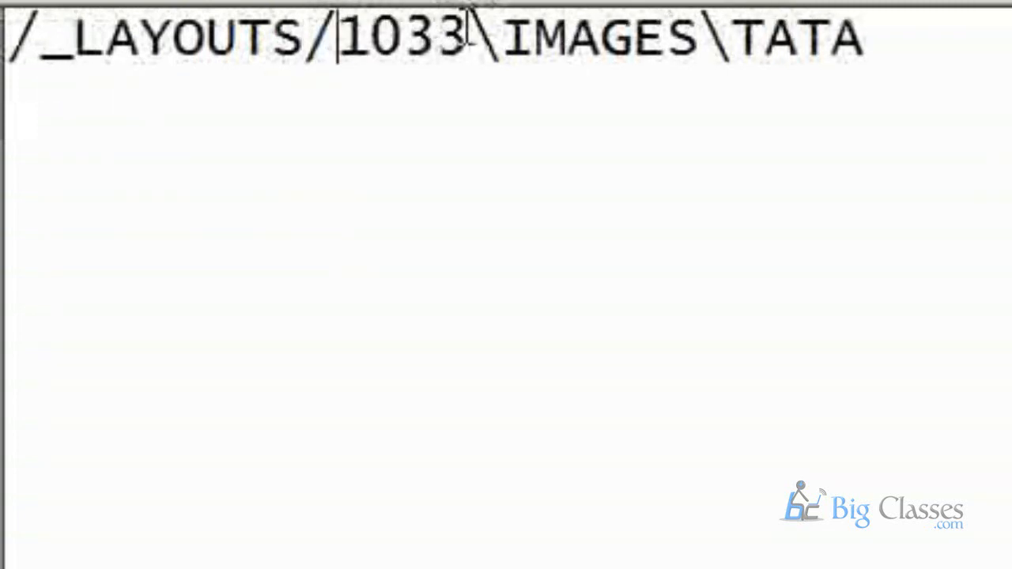
click(502, 40)
key(BackSpace)
text(/)
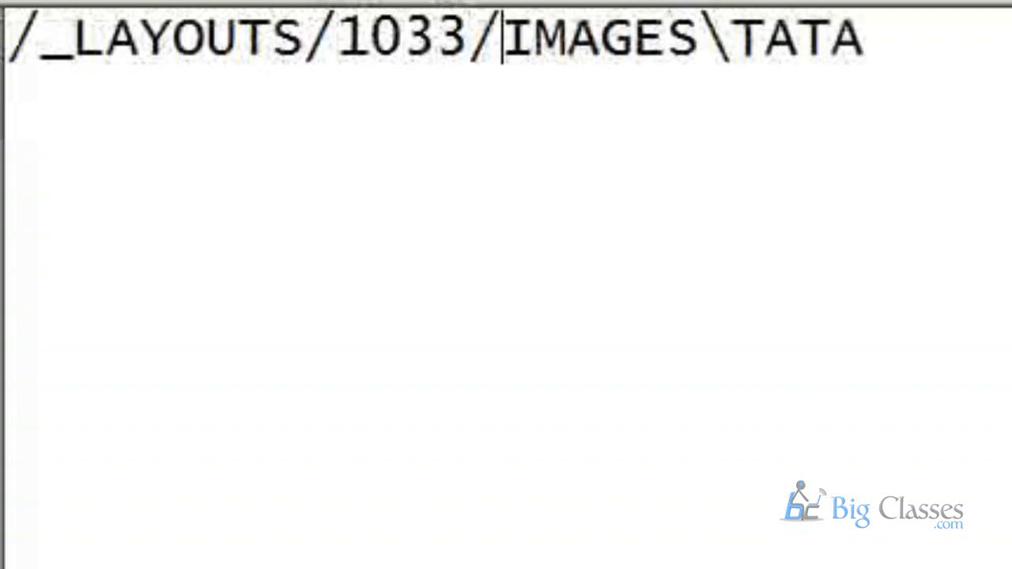
click(729, 38)
key(BackSpace)
text(/)
key(Right)
key(Right)
key(Right)
key(Right)
text(/)
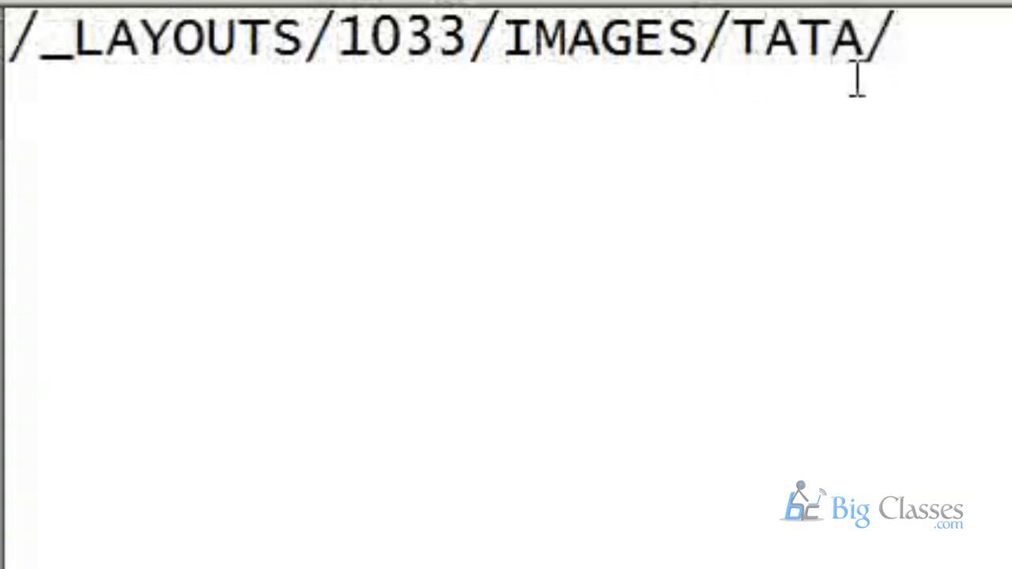
drag(732, 44, 817, 52)
click(941, 65)
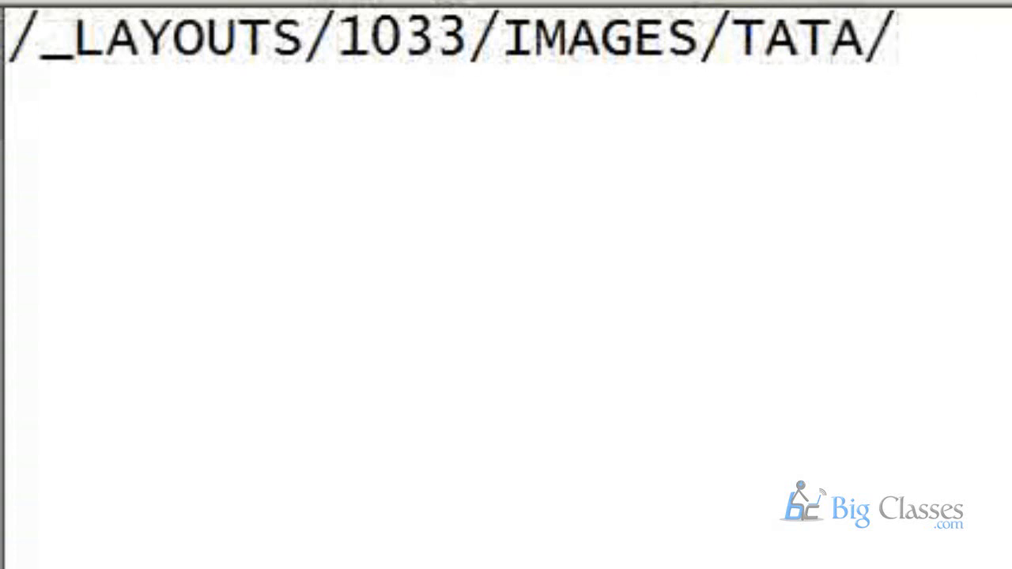
Switch to the TATA folder and check the tata image's file extension in its properties.
key(alt+Tab)
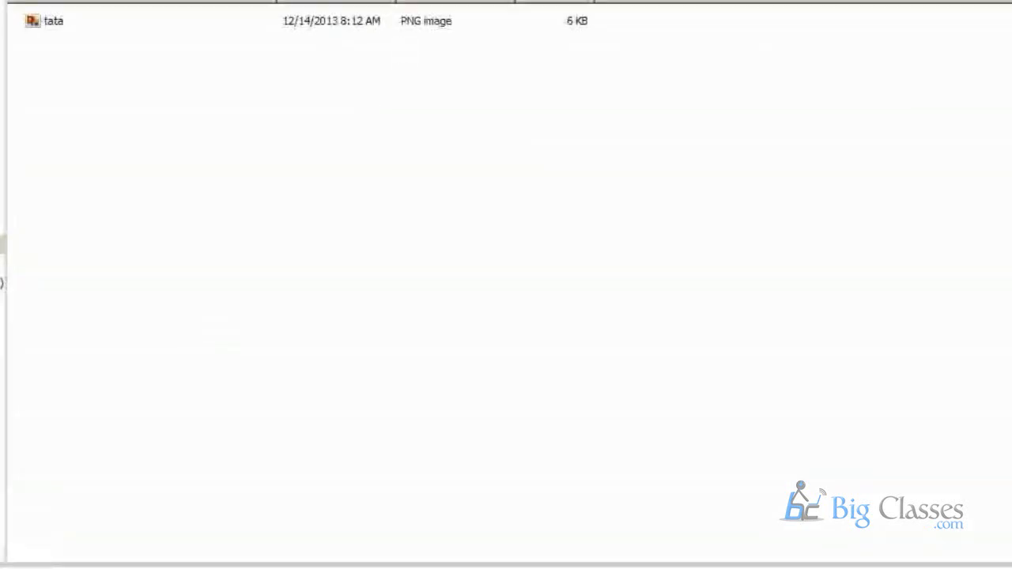
right_click(47, 24)
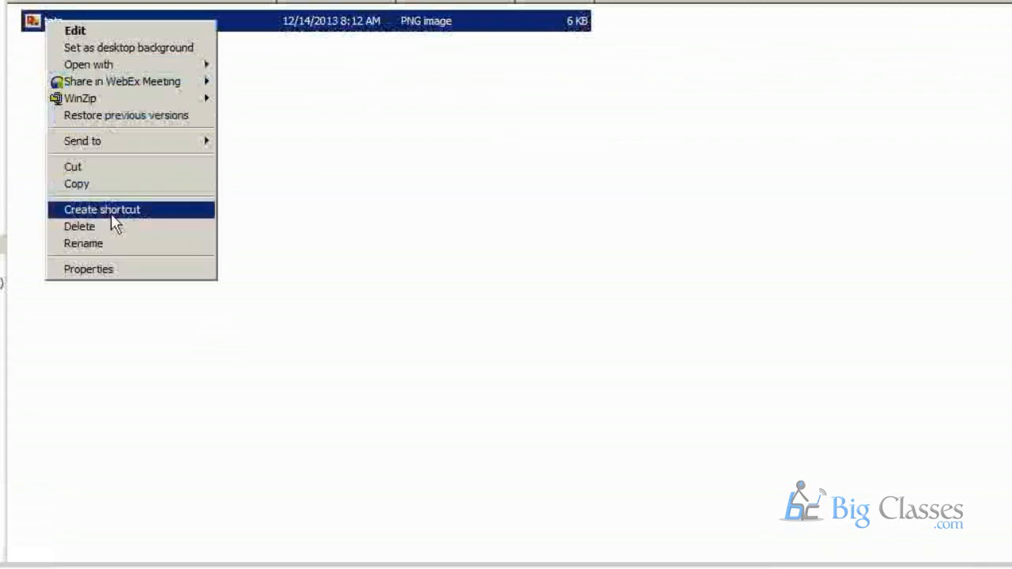
click(89, 270)
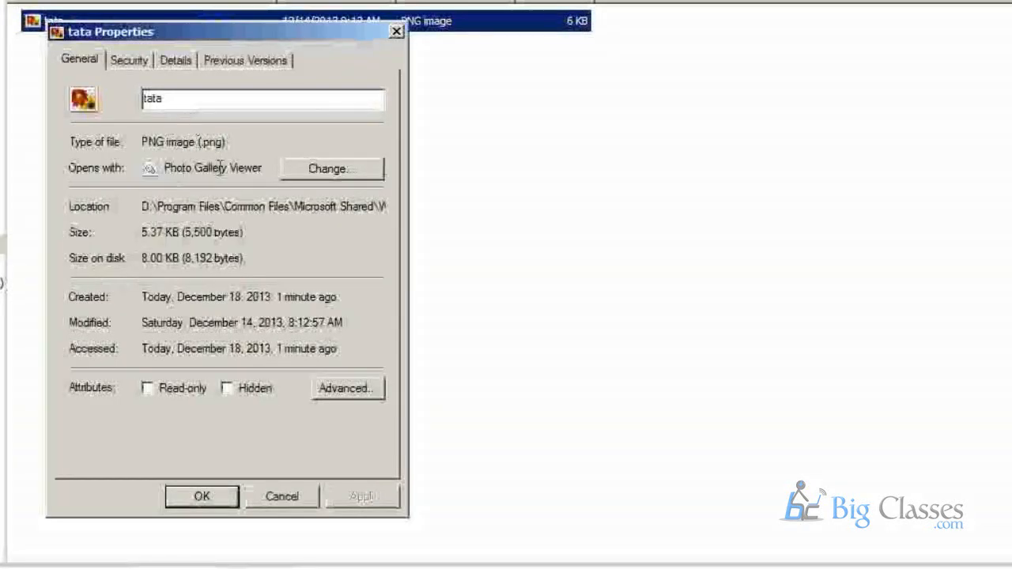
drag(200, 144, 228, 144)
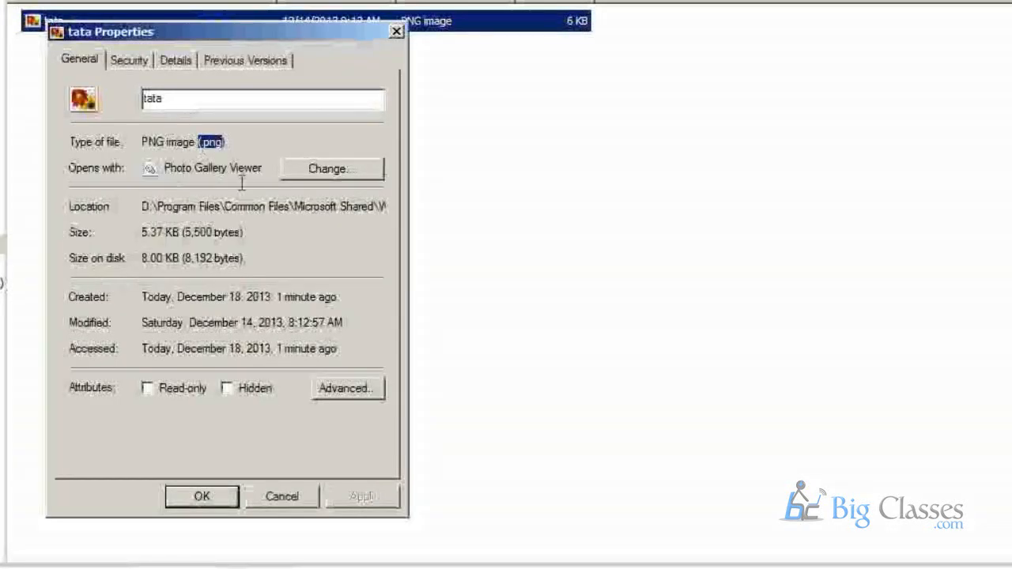
click(395, 32)
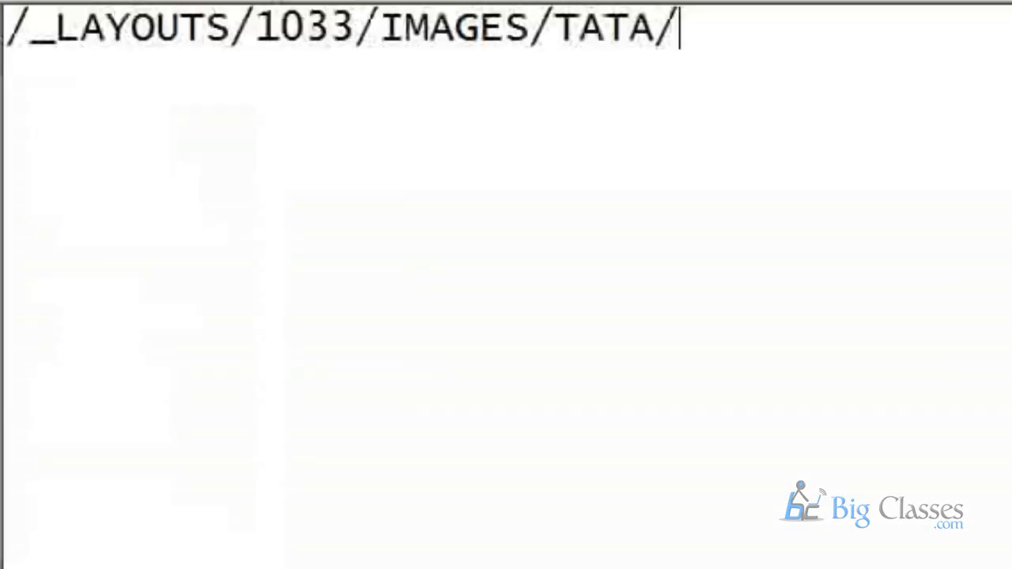
Append tata.png to the path in the Notepad document and copy the whole path.
text(tat)
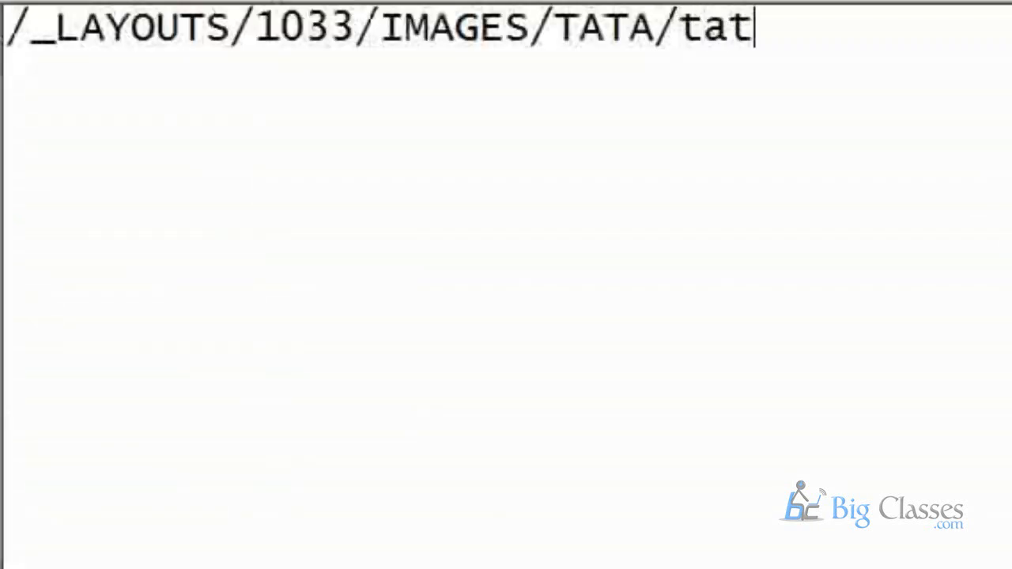
text(a.png)
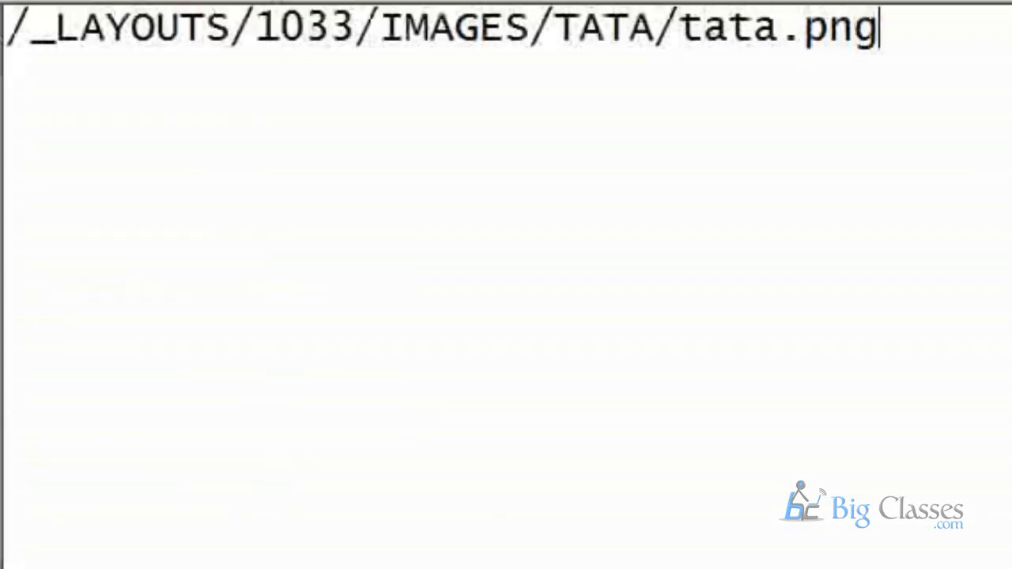
key(ctrl+a)
key(ctrl+c)
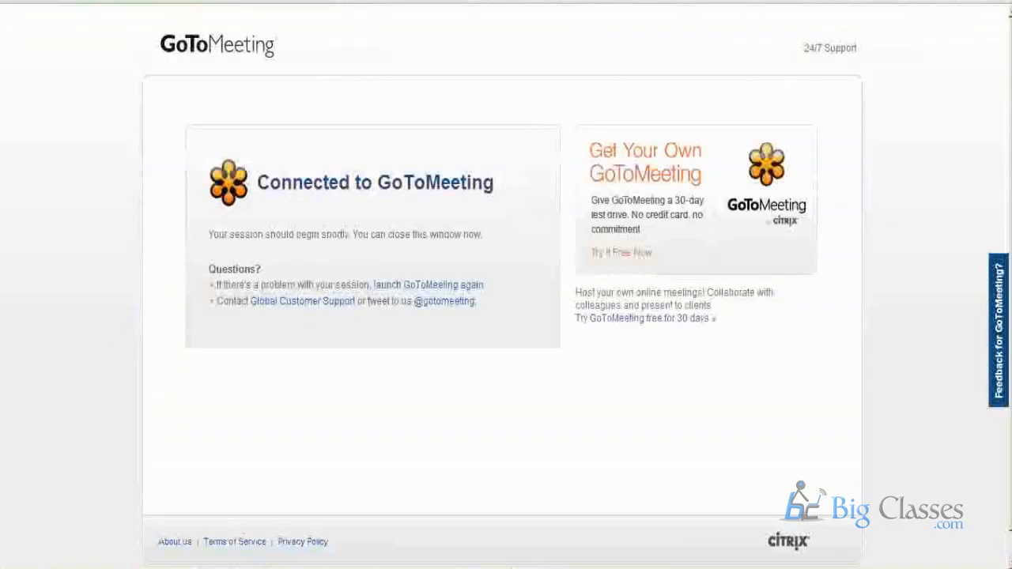
Set the TCS site's logo URL to /_LAYOUTS/1033/IMAGES/TATA/tata.png in the site settings in the browser and save it.
click(309, 548)
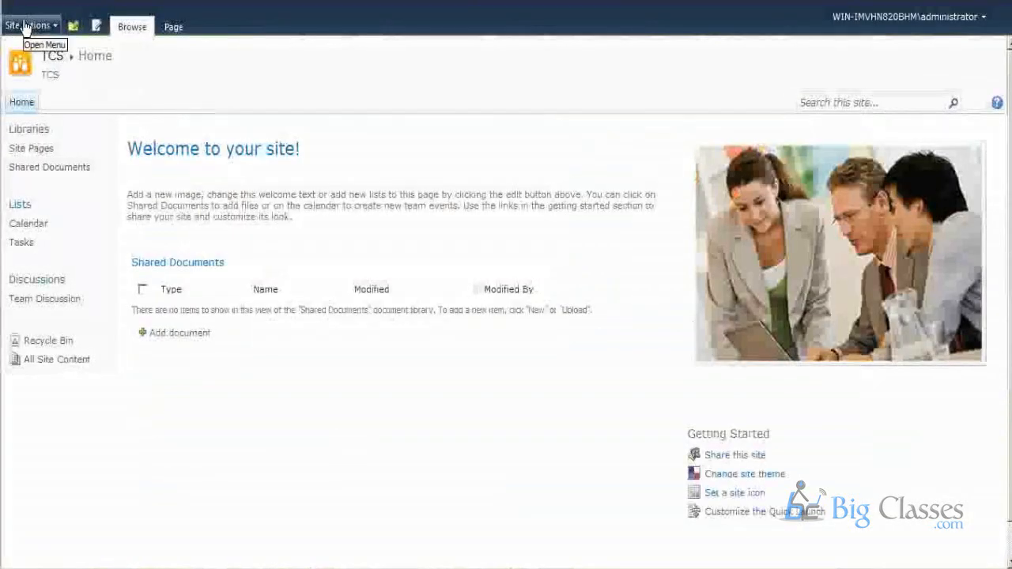
click(30, 27)
click(47, 411)
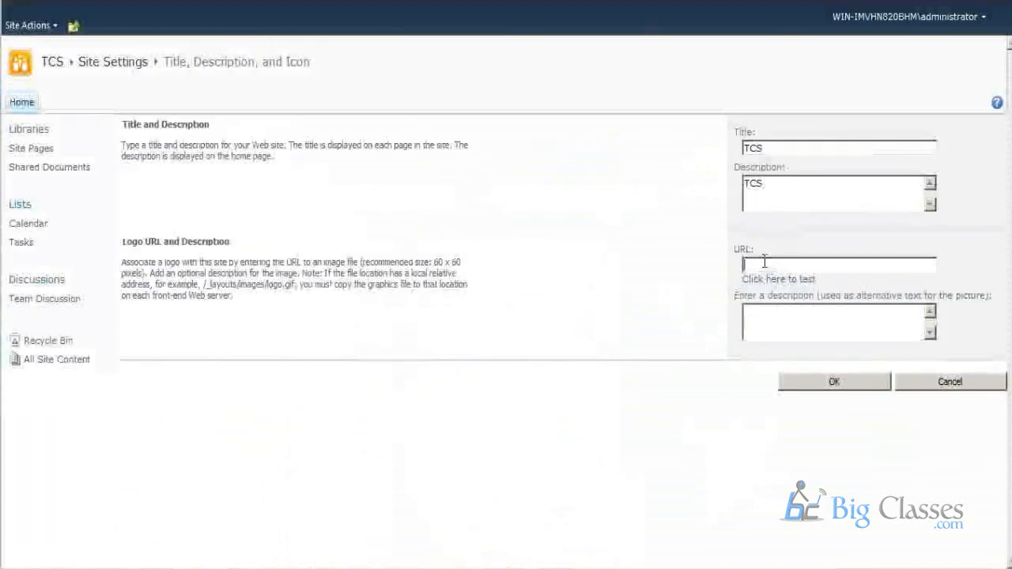
click(763, 265)
key(ctrl+v)
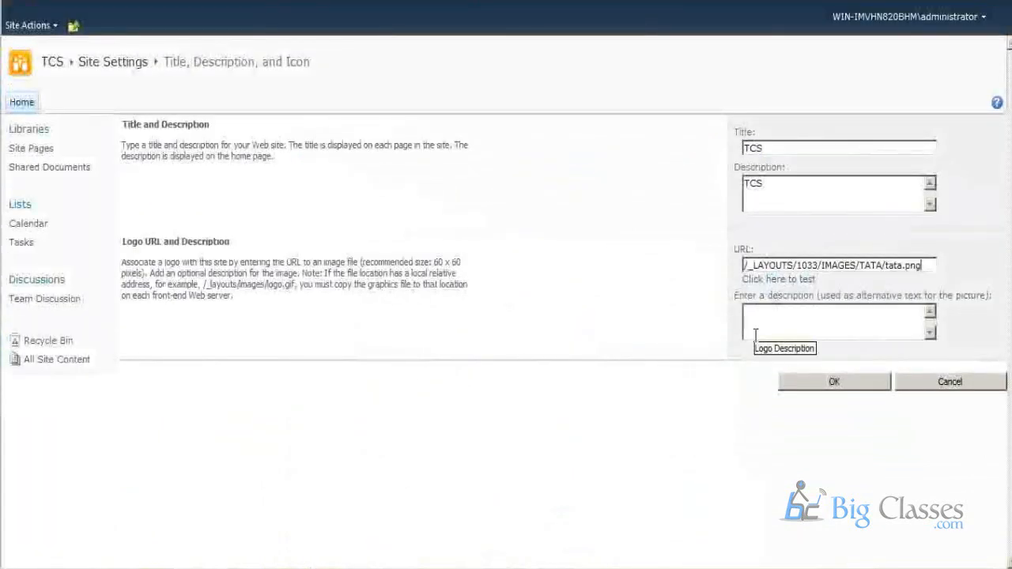
click(819, 387)
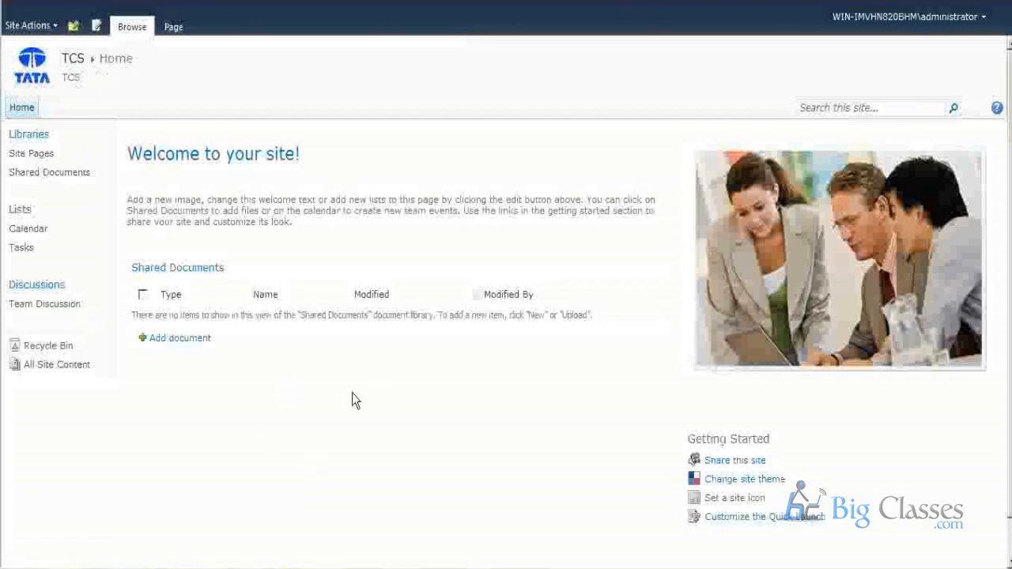
click(25, 26)
click(99, 419)
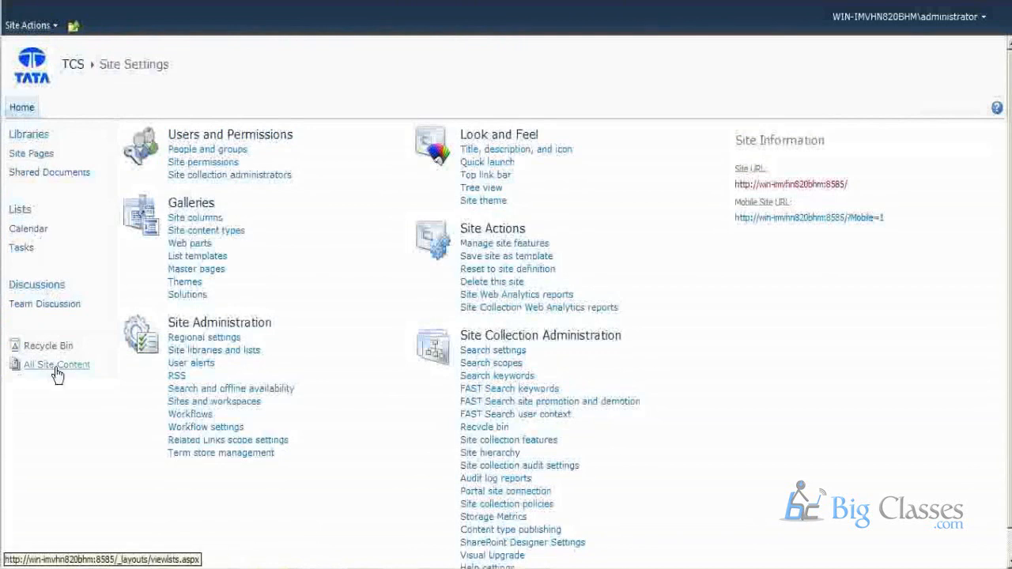
click(484, 167)
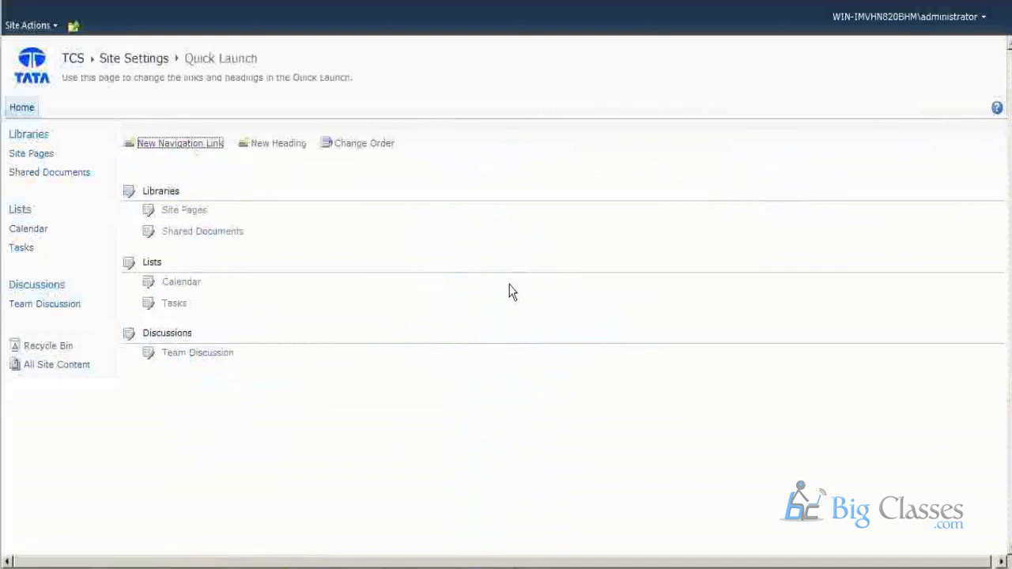
click(182, 144)
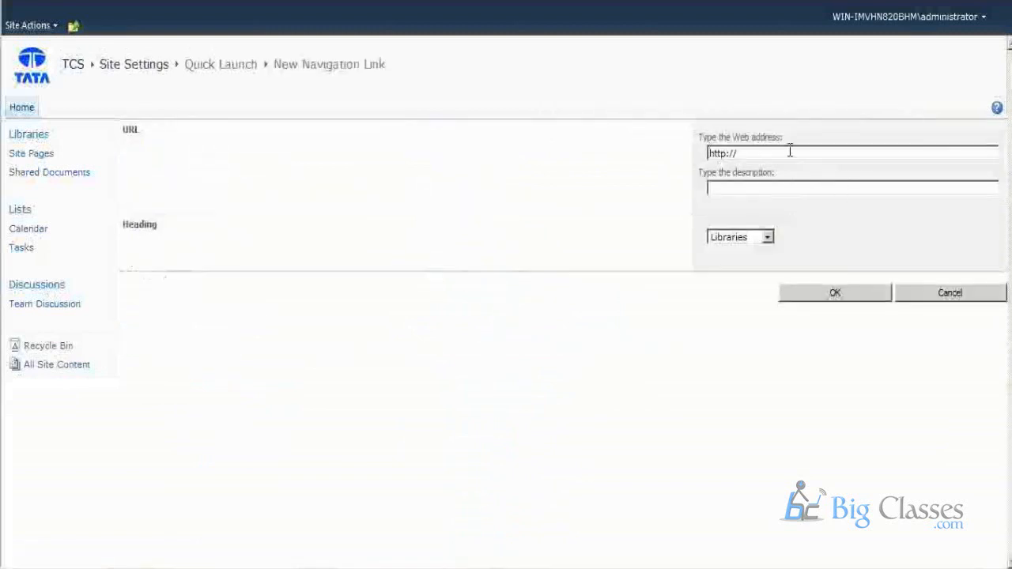
text(facebook)
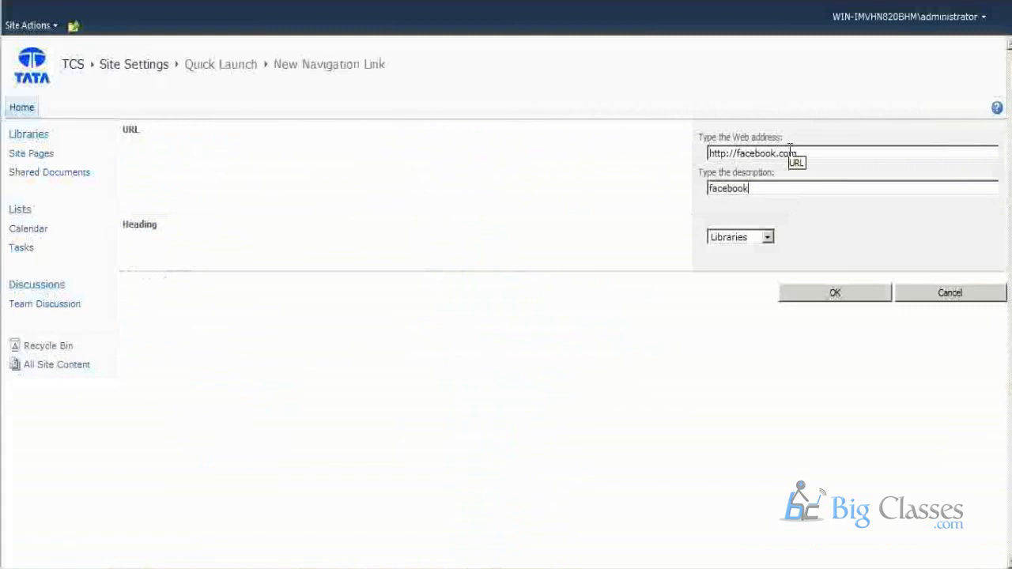
click(819, 291)
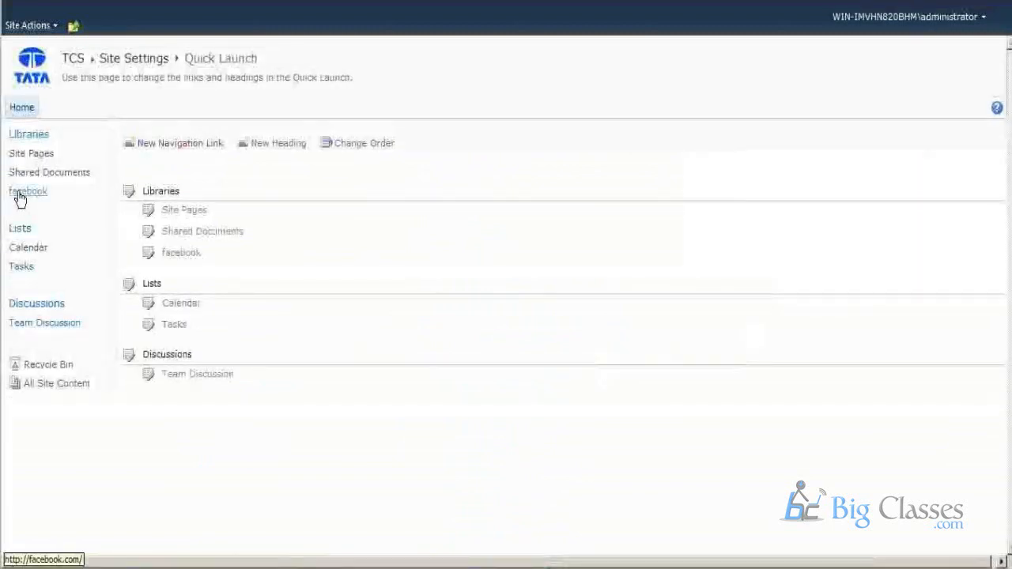
Test the facebook link from the TCS home page and return to the site.
click(30, 106)
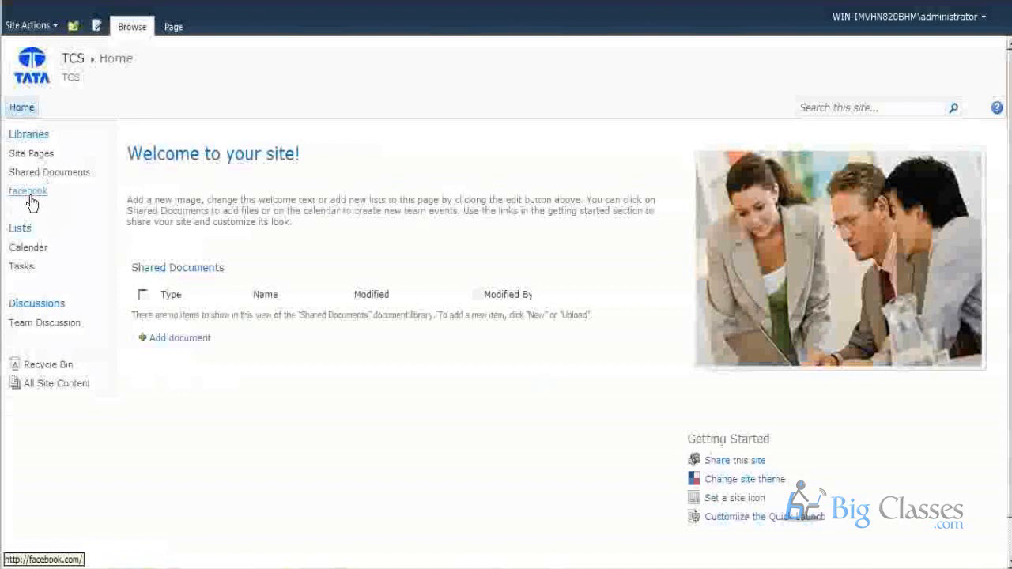
click(30, 198)
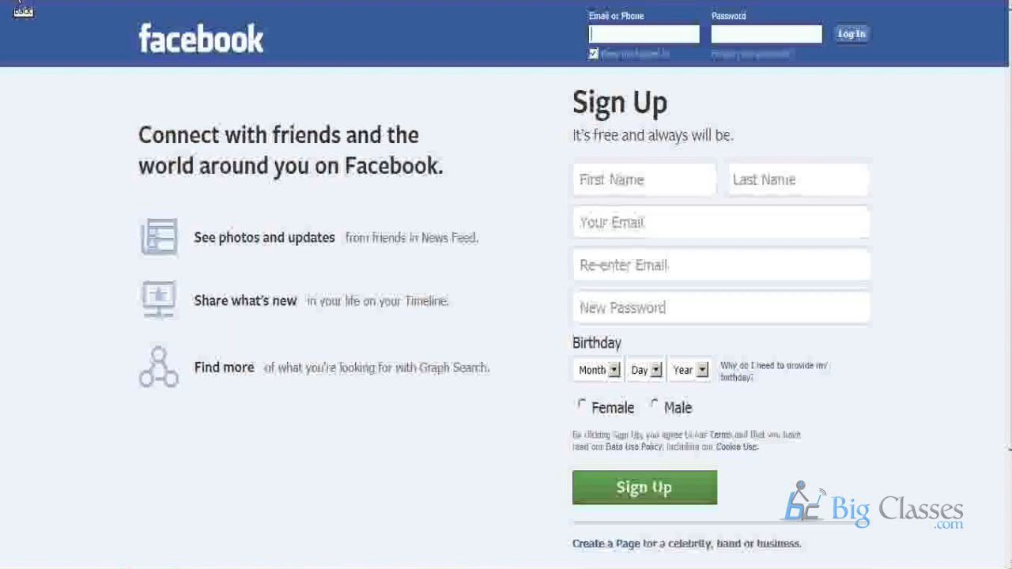
click(18, 2)
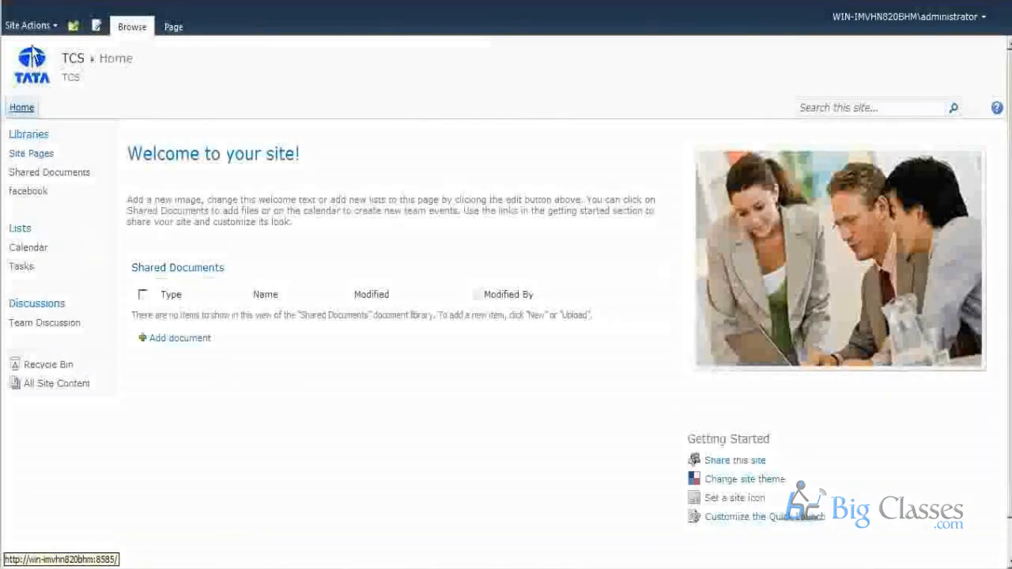
click(28, 25)
click(65, 406)
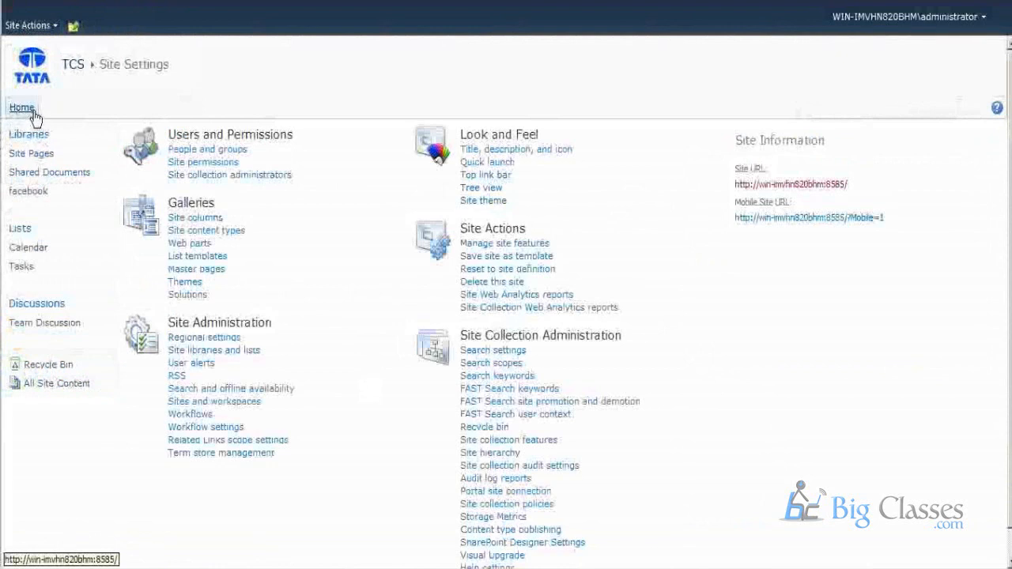
click(480, 180)
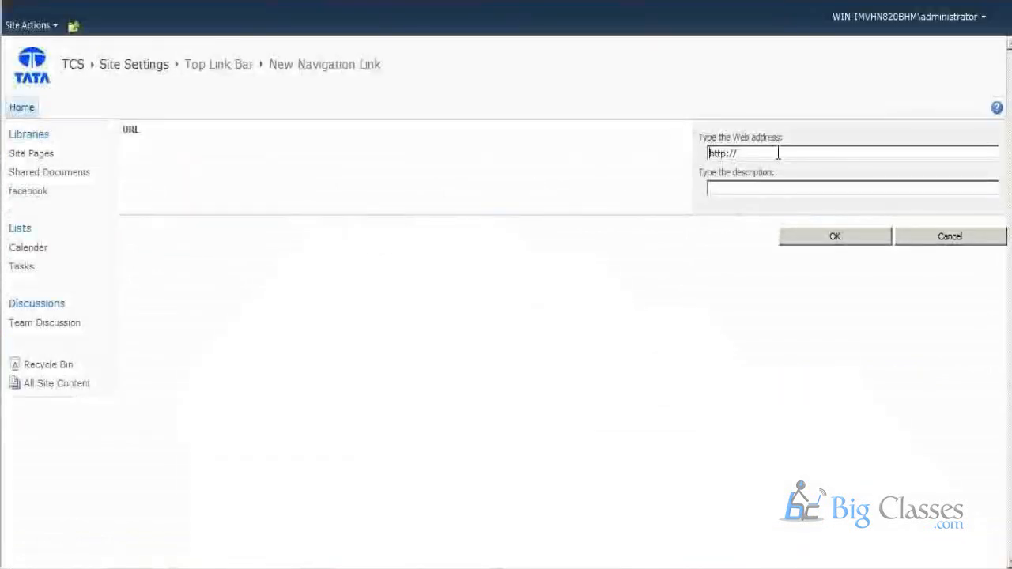
click(777, 154)
text(google.)
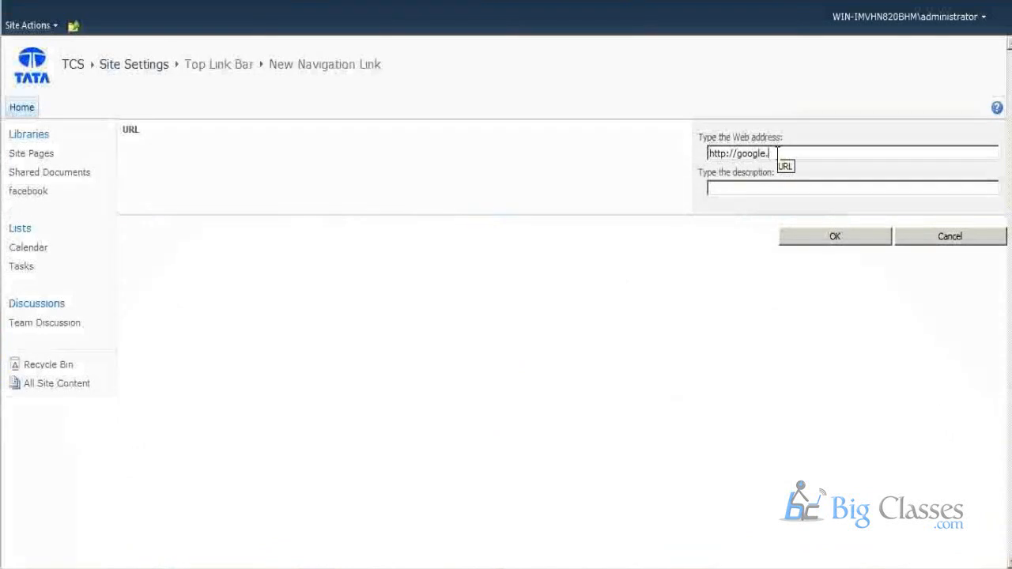
text(comgoogl)
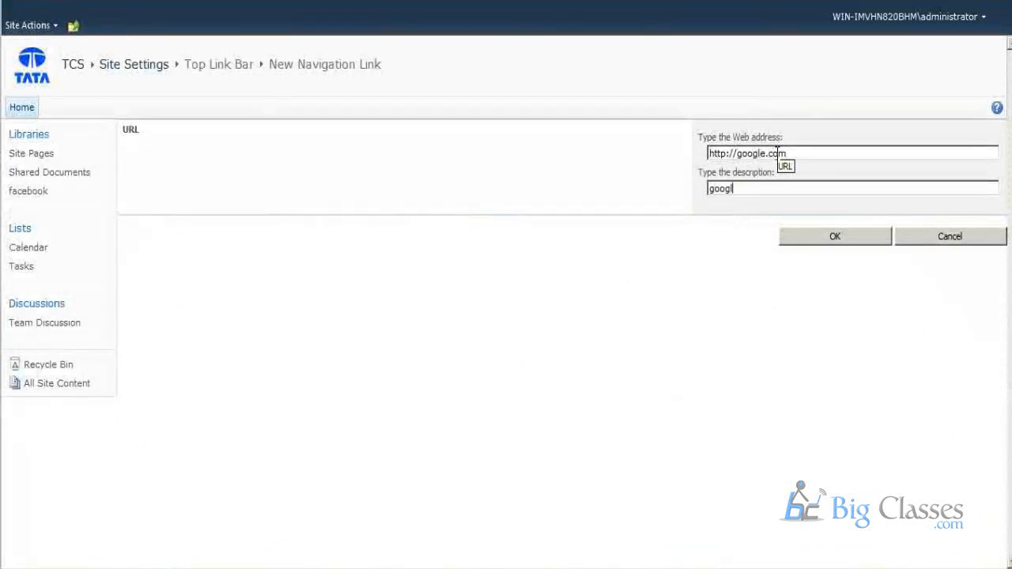
text(e)
click(813, 243)
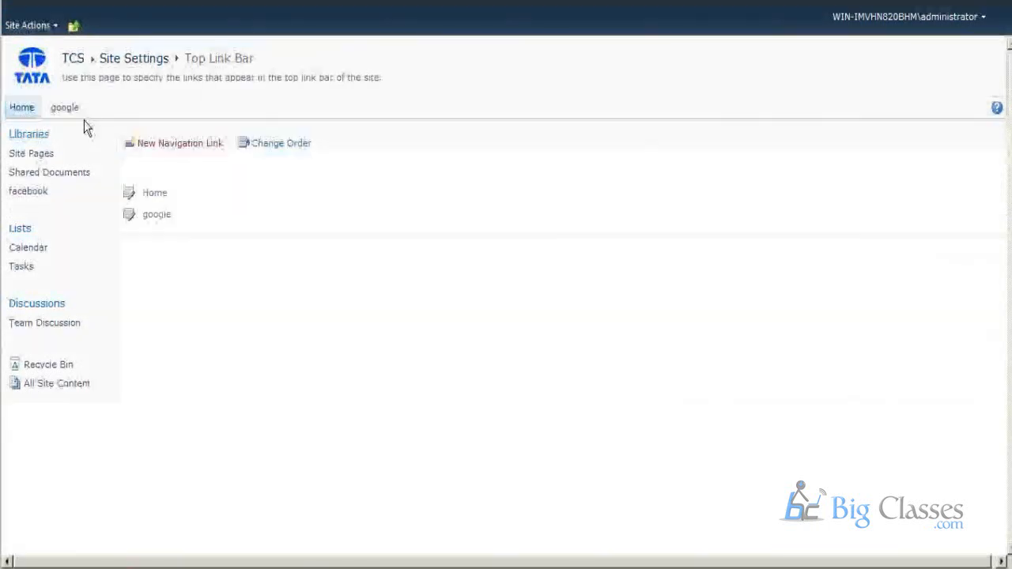
click(36, 71)
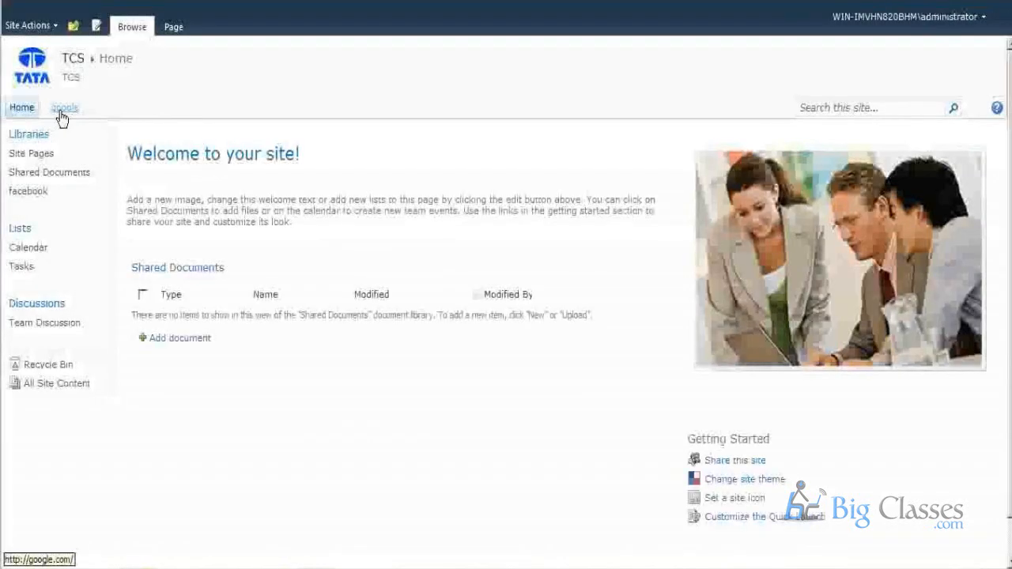
Copy the address of the TCS site's All Site Content page and return to the home page.
click(48, 384)
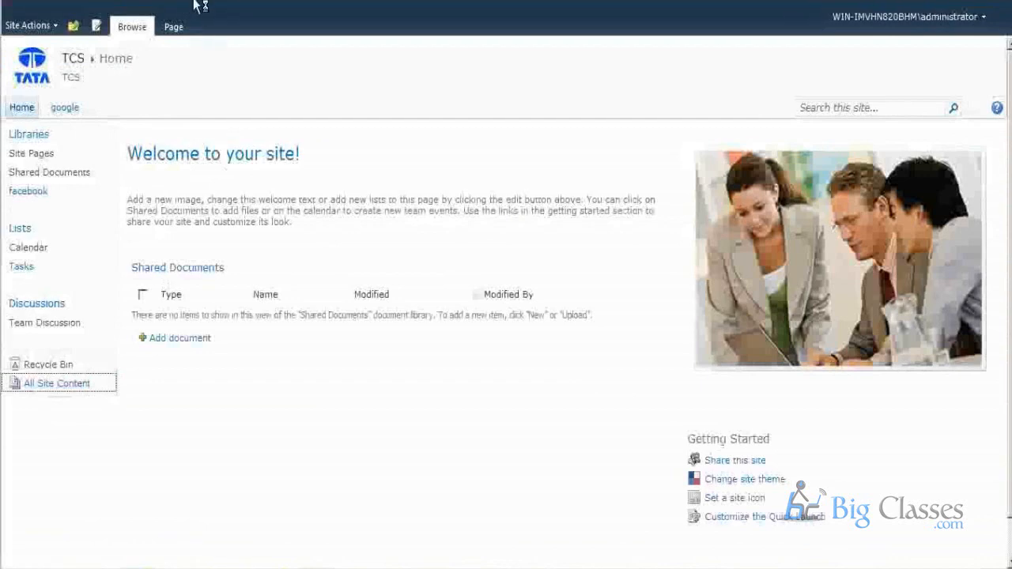
right_click(182, 1)
click(203, 37)
click(21, 108)
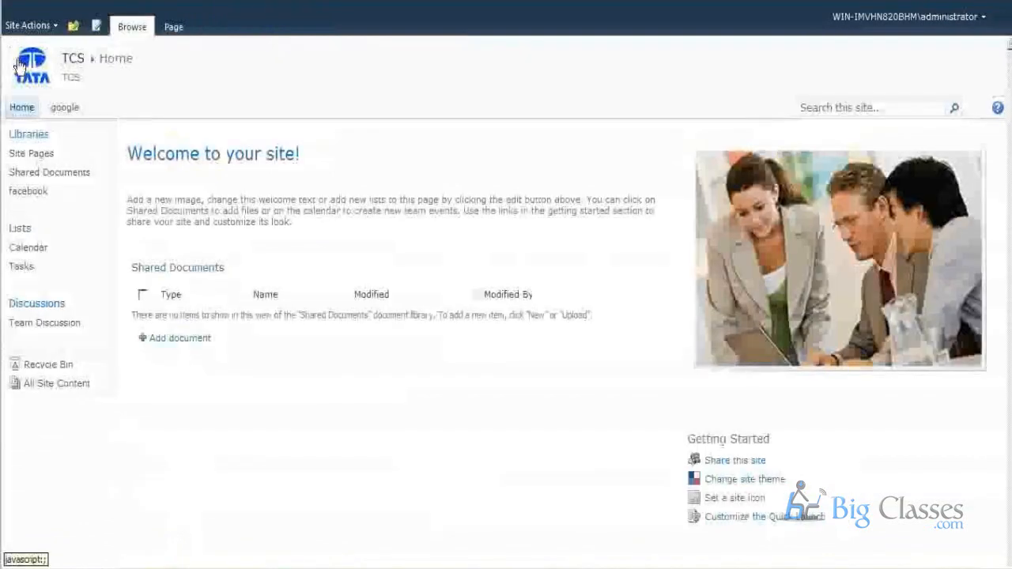
click(27, 25)
click(63, 410)
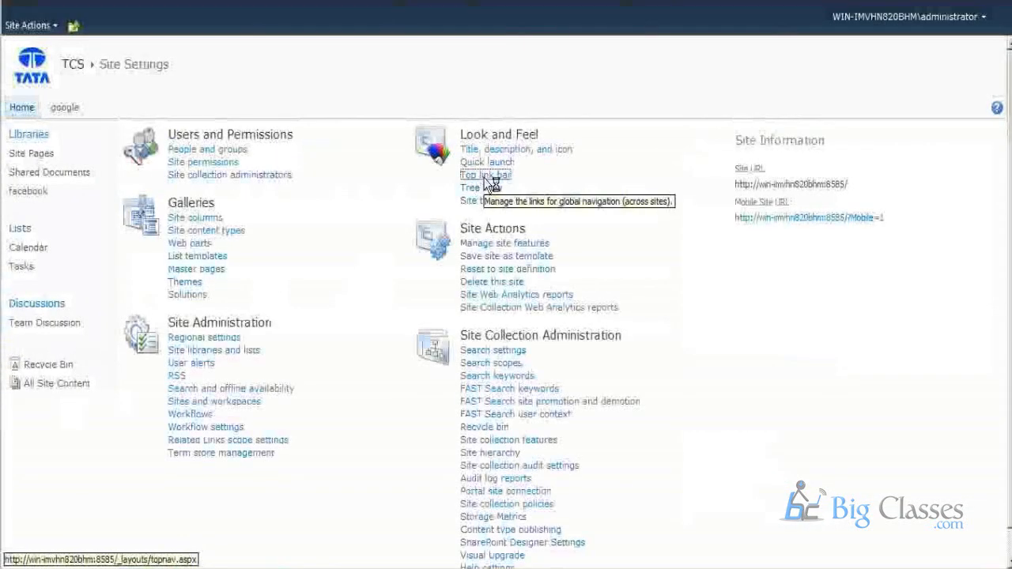
click(475, 181)
click(172, 145)
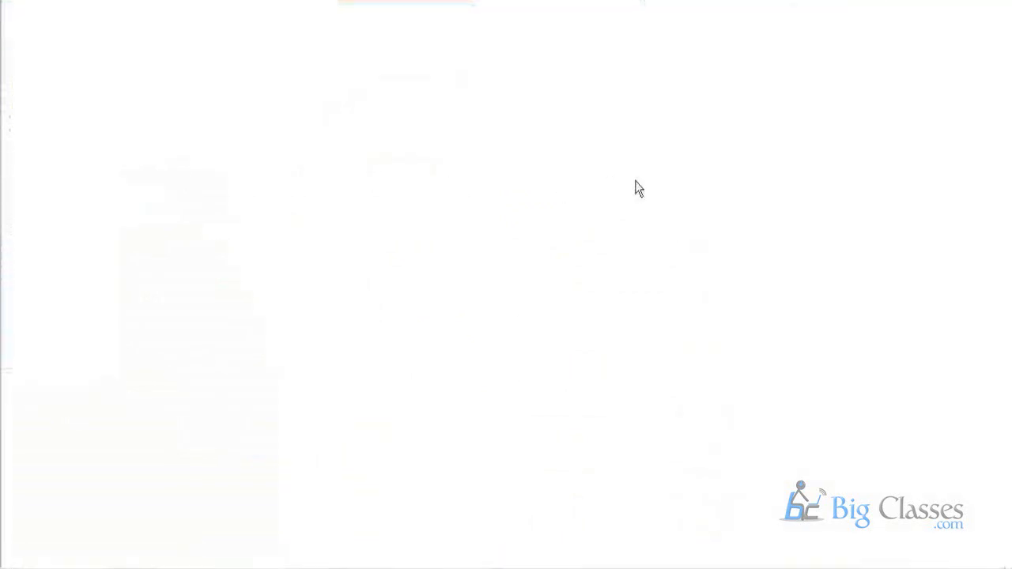
key(ctrl+a)
key(ctrl+v)
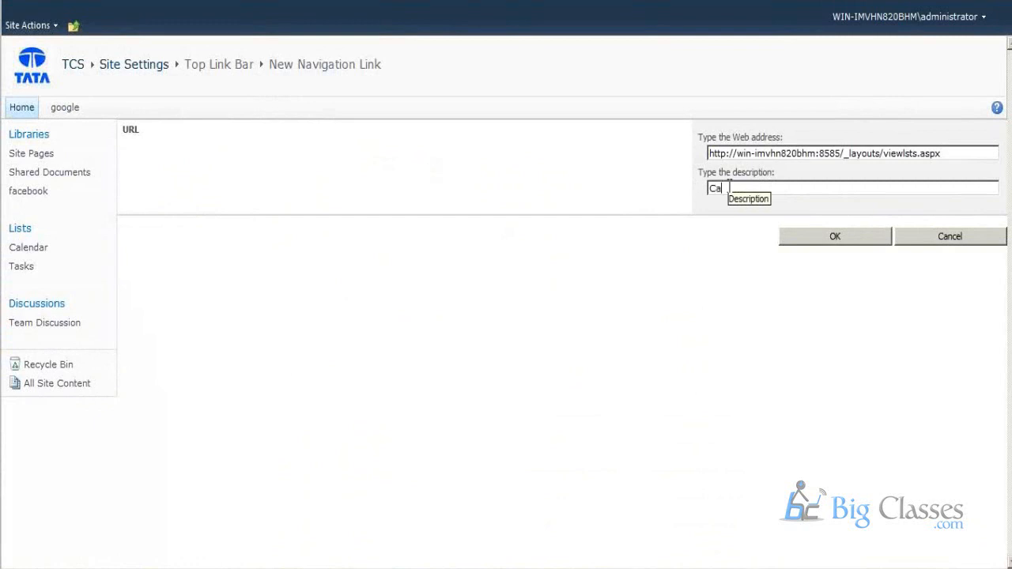
click(729, 185)
text(ContactUS)
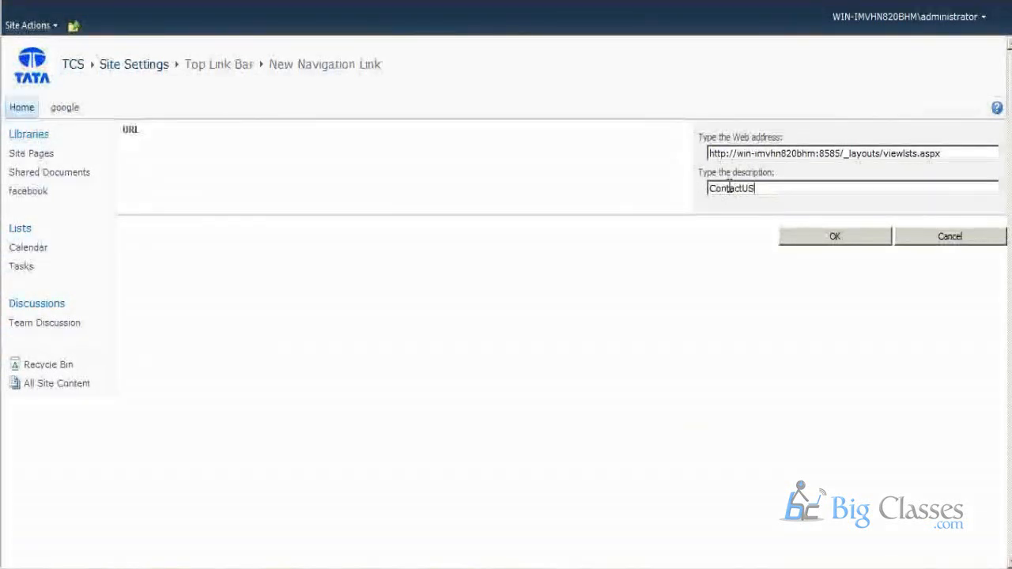
click(833, 238)
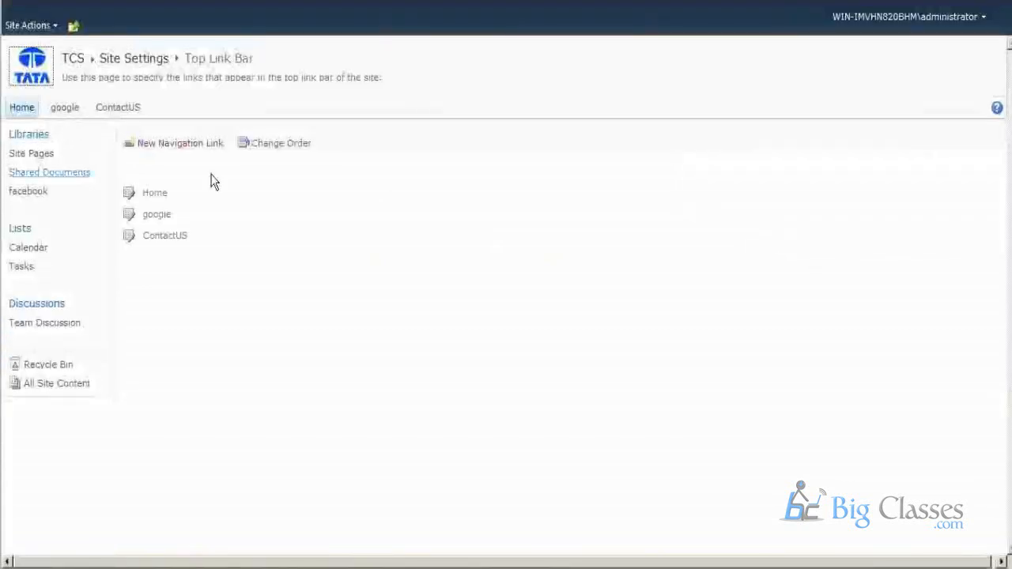
click(122, 113)
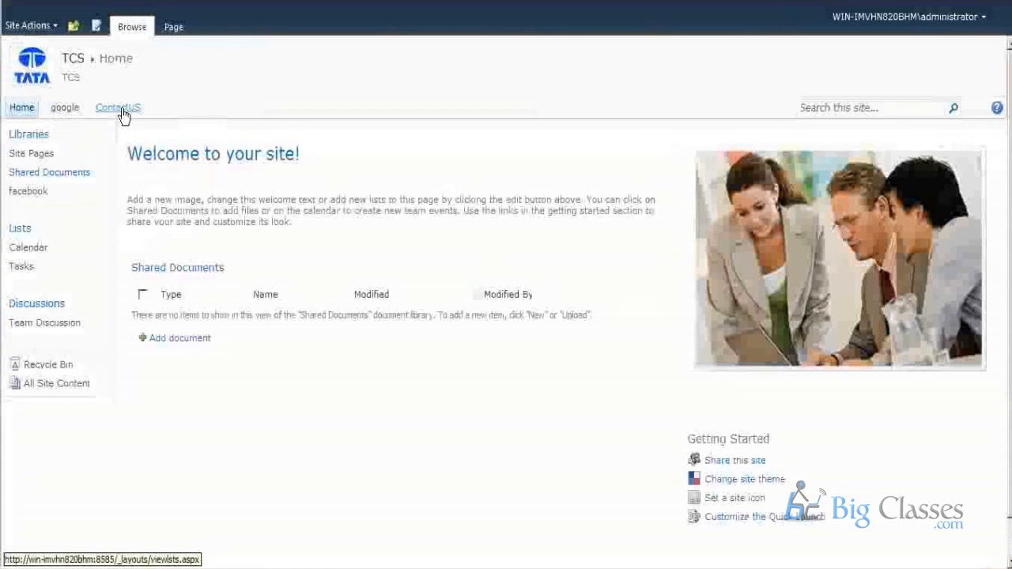
click(121, 110)
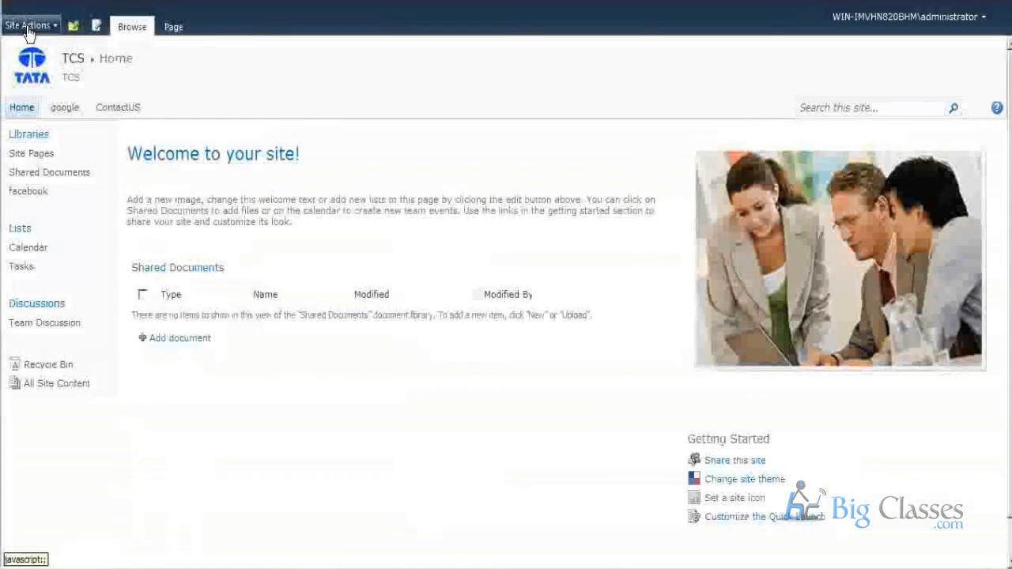
Enable the tree view in the site settings and check the Site Content section in the site's navigation.
click(24, 25)
click(103, 427)
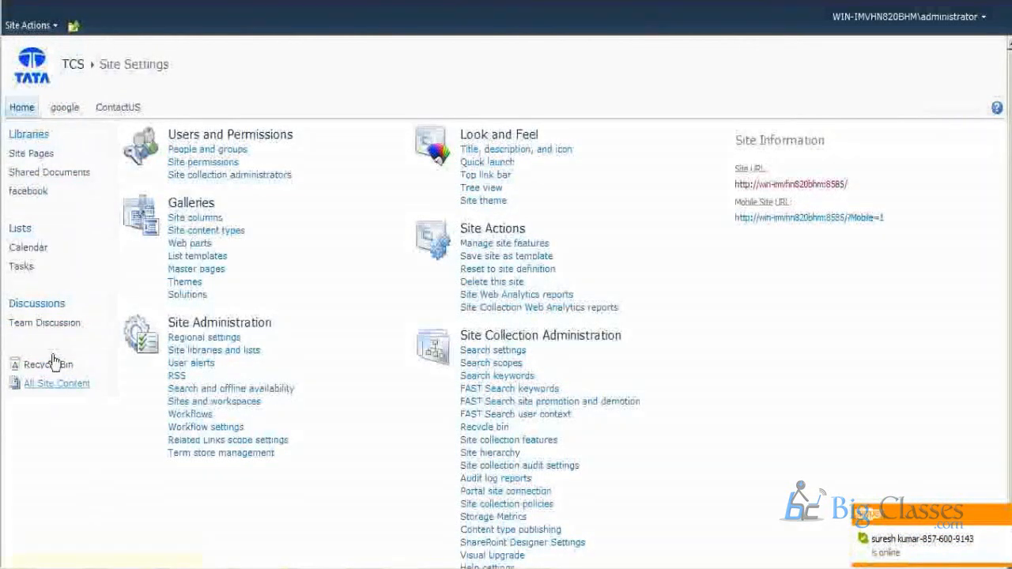
click(478, 188)
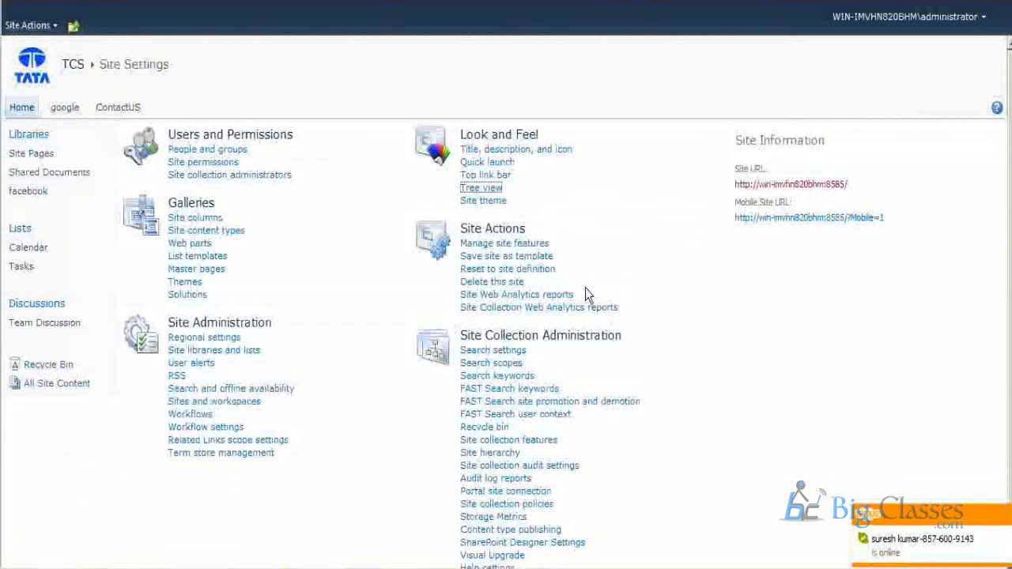
click(749, 211)
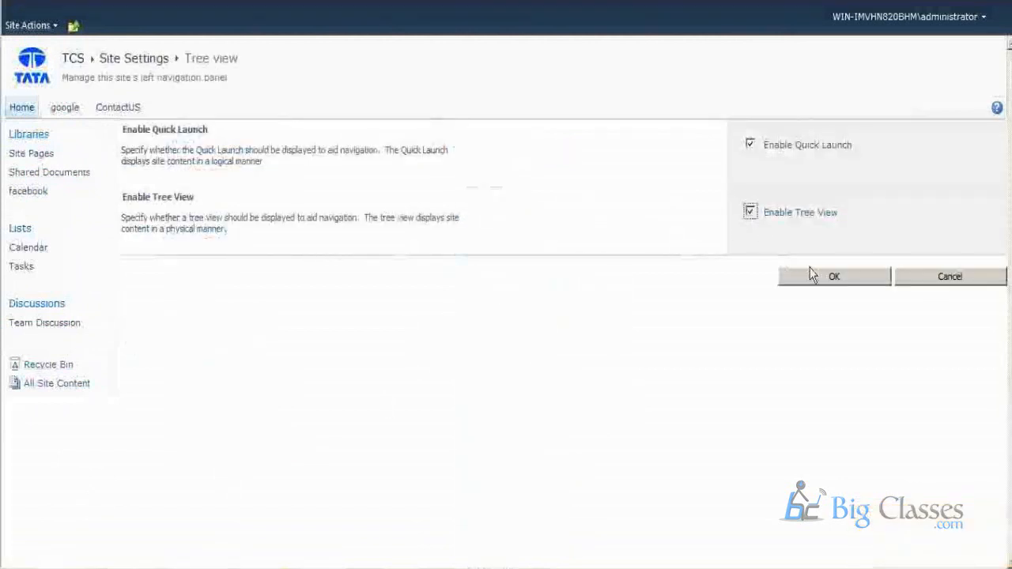
click(826, 283)
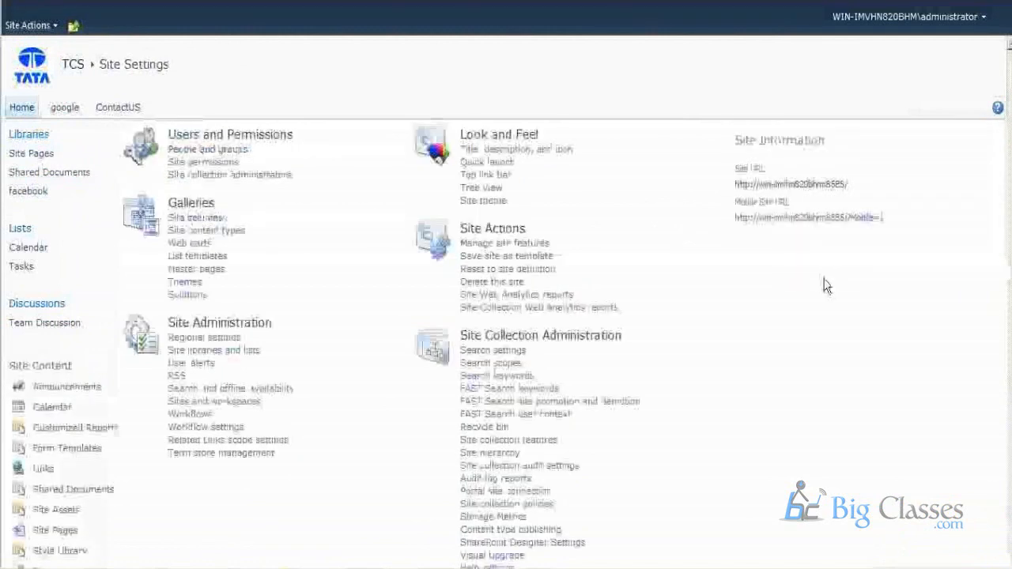
drag(92, 366, 1, 365)
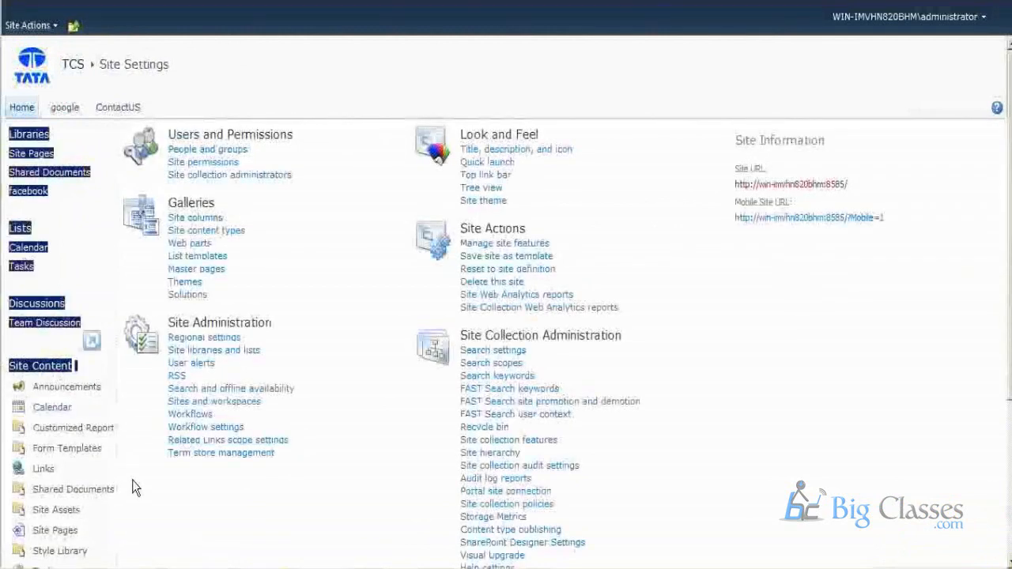
click(184, 528)
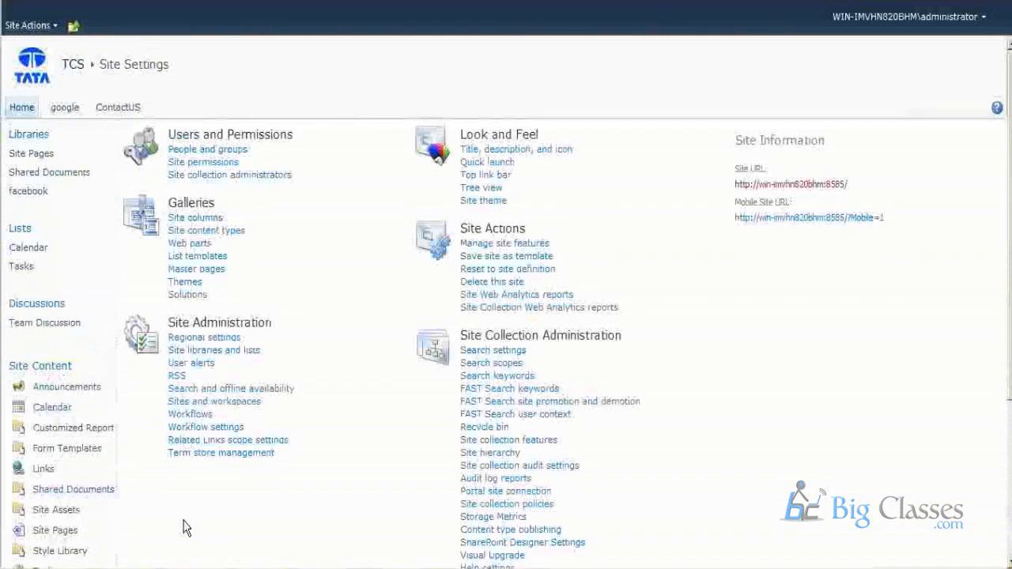
Disable the tree view for the TCS site again, keeping Quick Launch enabled.
click(480, 190)
click(749, 212)
click(822, 276)
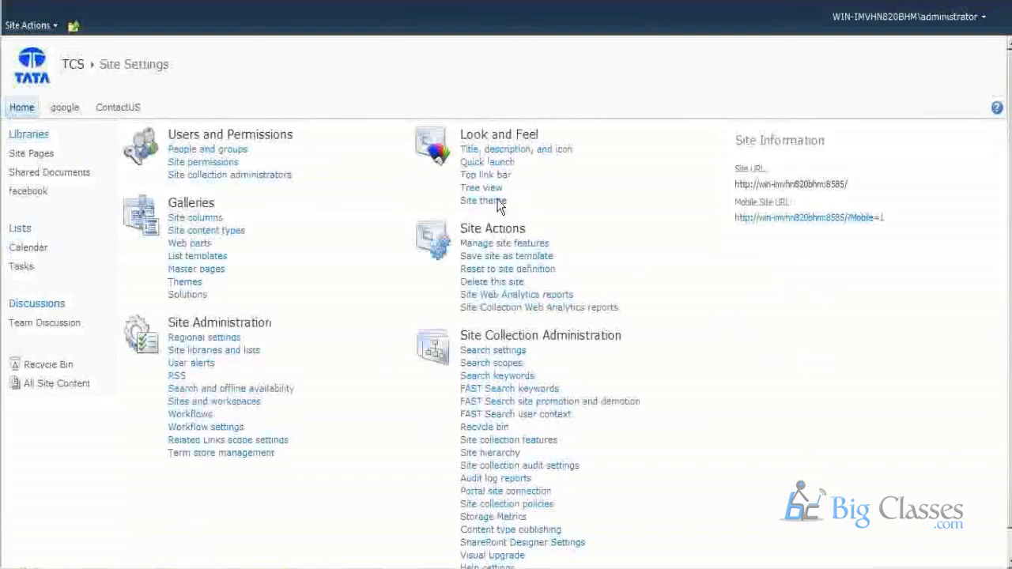
Apply the Summer theme to the TCS site from the site settings.
drag(524, 202, 460, 198)
click(33, 70)
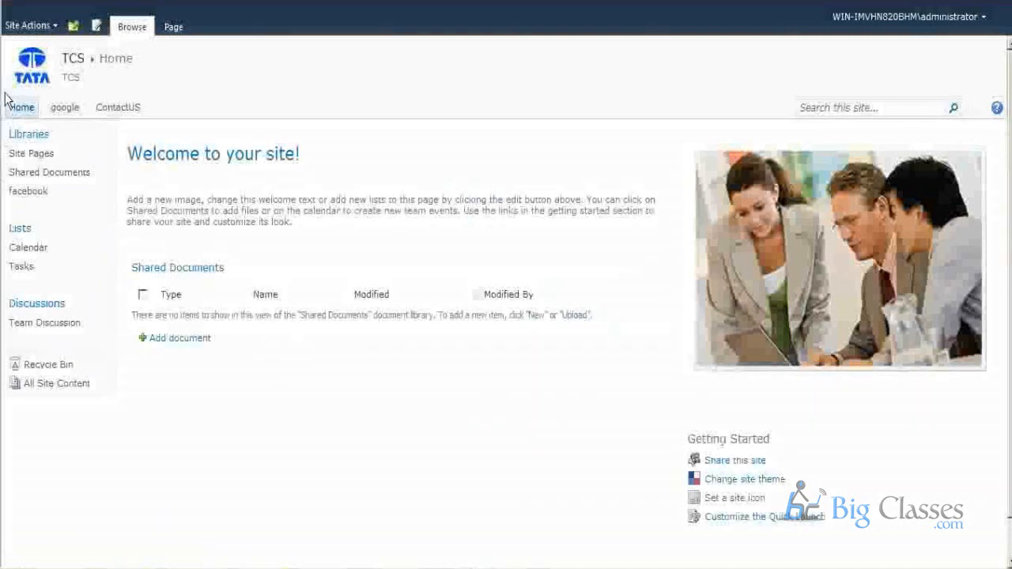
click(24, 27)
click(50, 419)
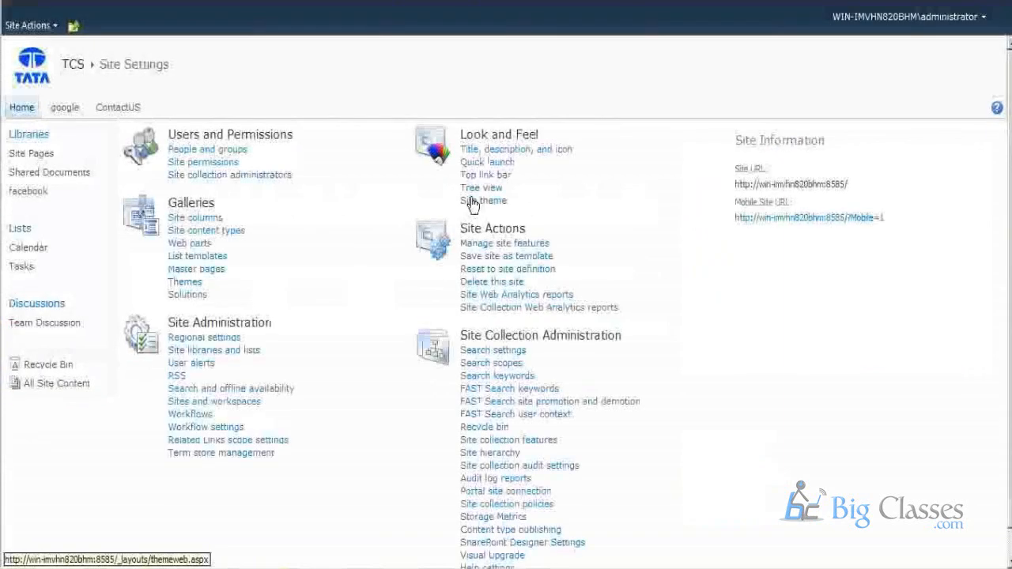
click(474, 201)
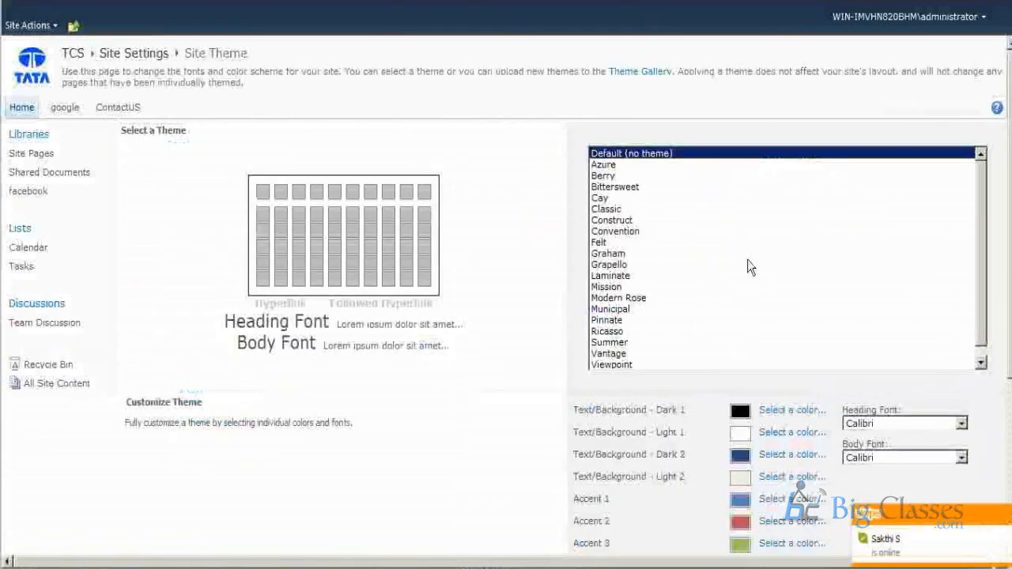
click(607, 341)
scroll(503, 380, down, 3)
click(816, 512)
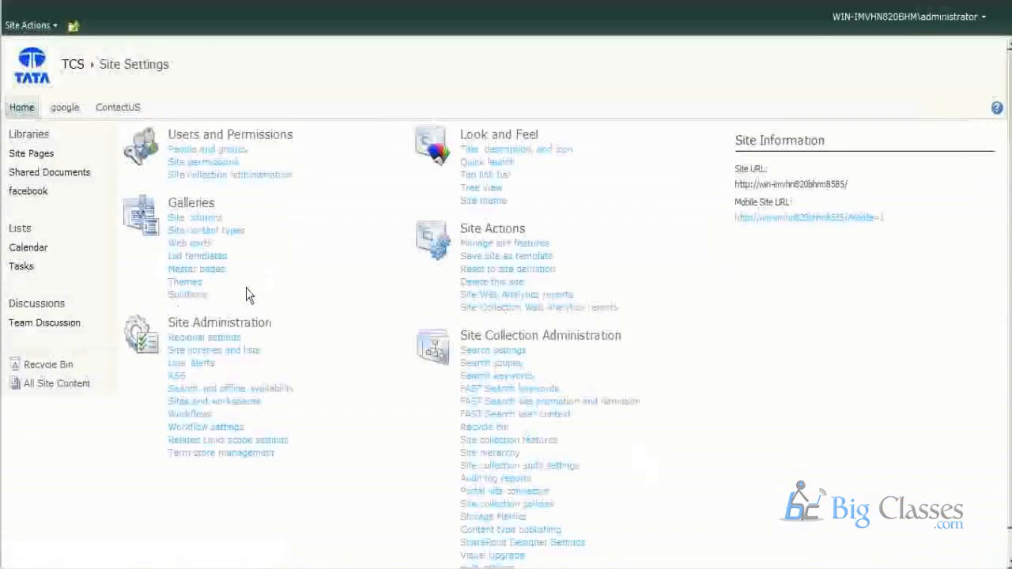
Change the TCS site's theme to Municipal and view the home page.
click(27, 25)
click(48, 373)
click(486, 201)
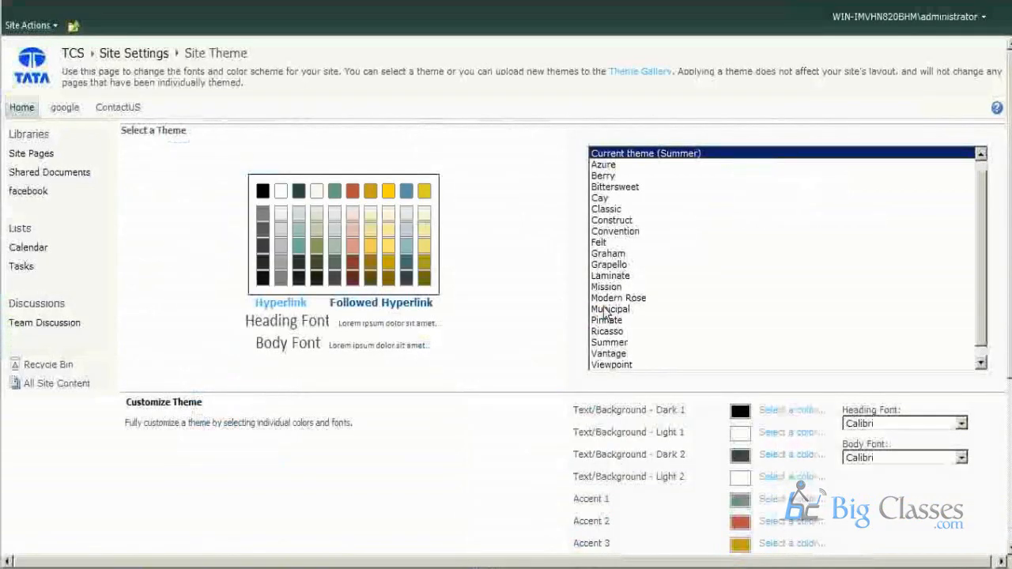
click(609, 309)
scroll(465, 324, down, 4)
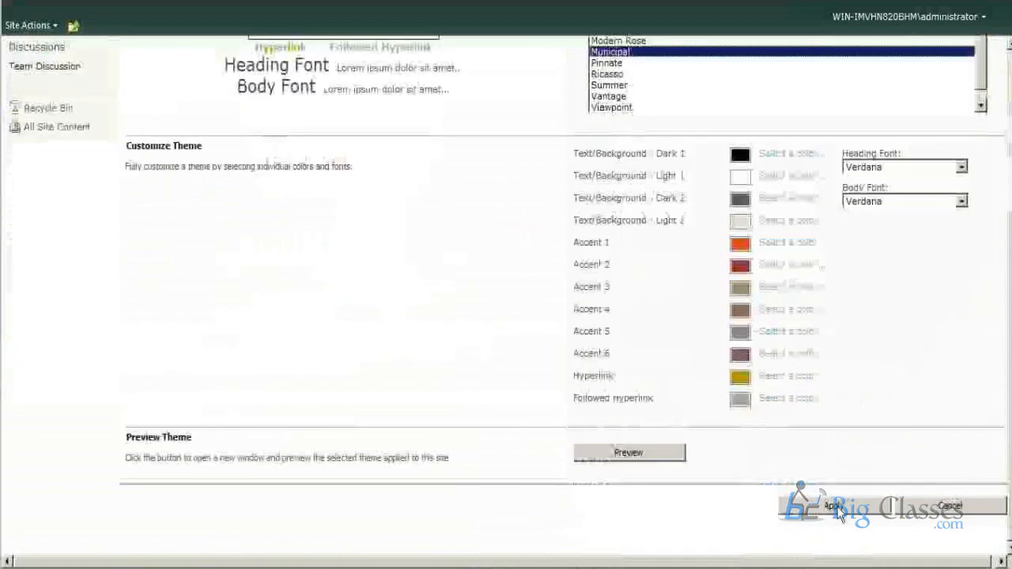
click(971, 506)
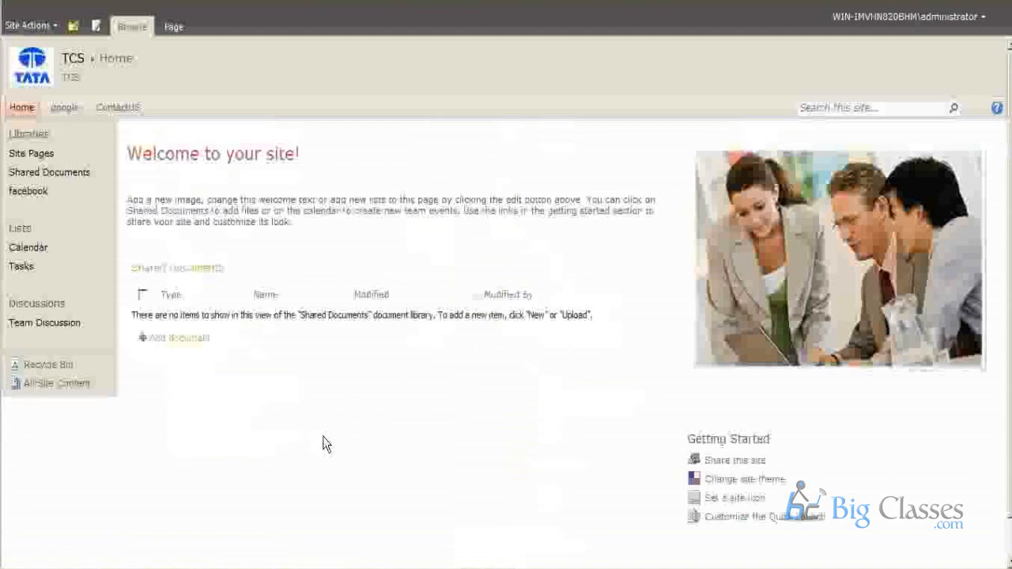
Open the site settings and examine the Look and Feel and the Users and Permissions options.
click(24, 25)
click(45, 414)
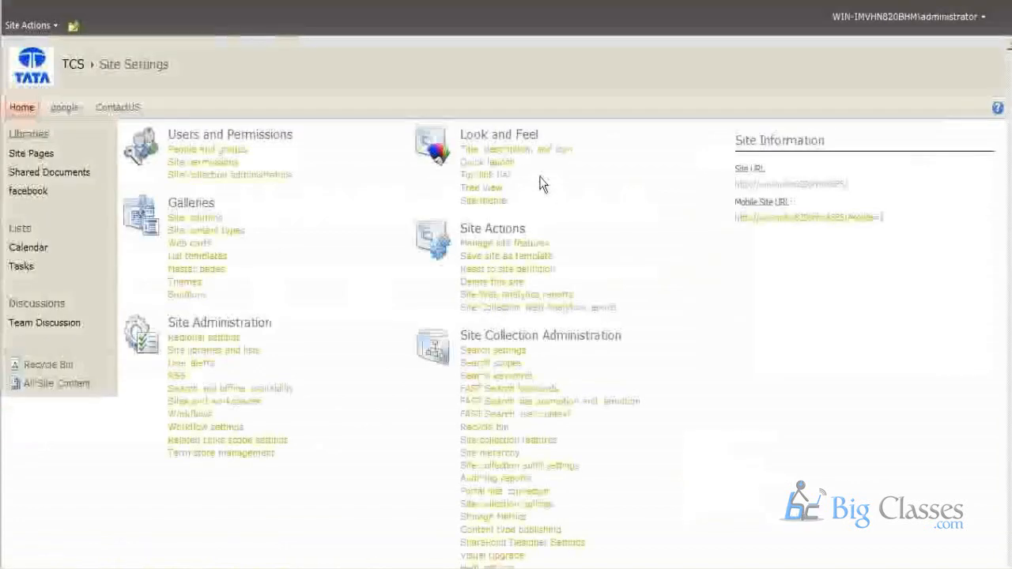
drag(537, 202, 461, 131)
drag(317, 184, 198, 129)
click(343, 333)
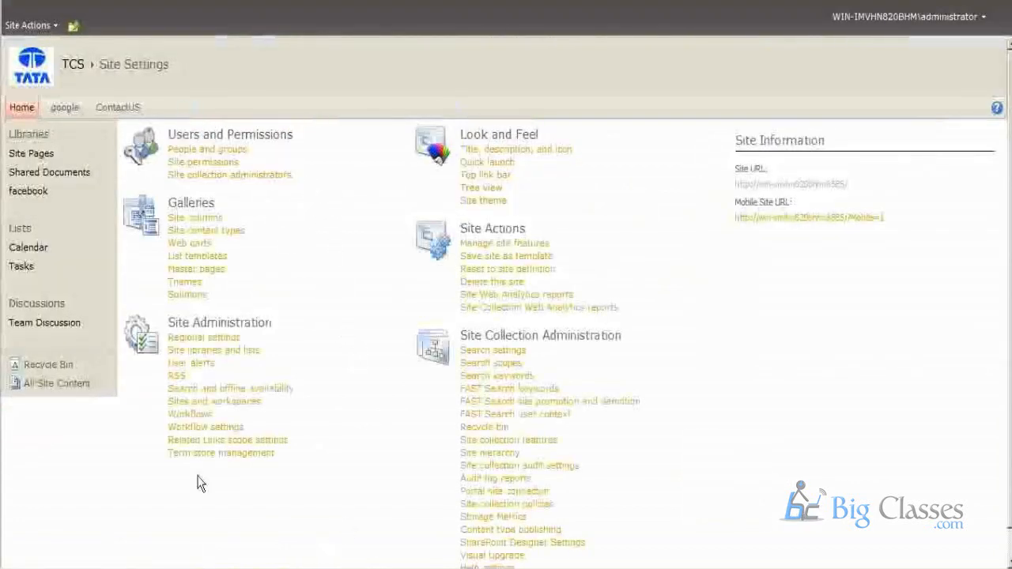
drag(335, 176, 187, 141)
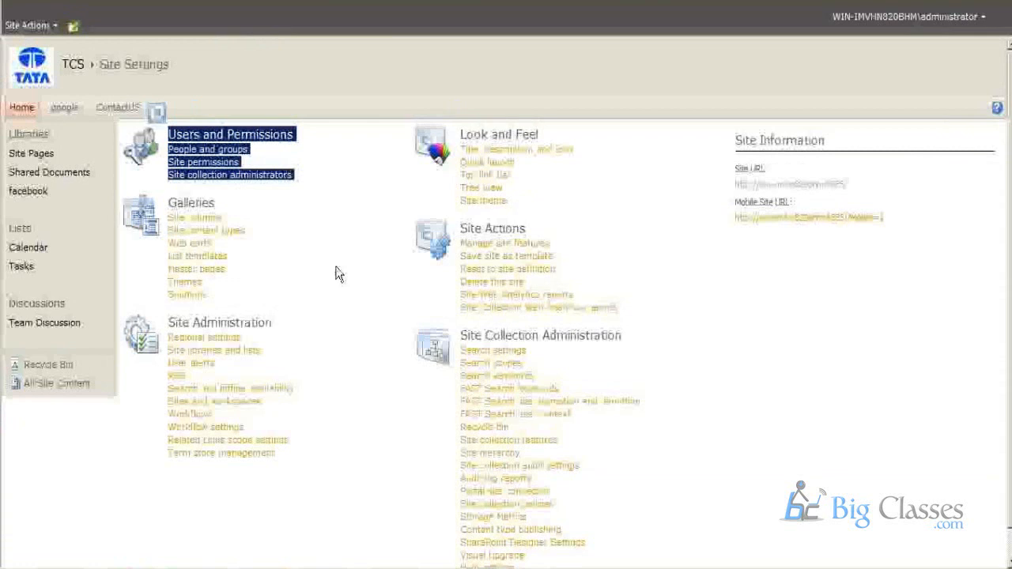
click(345, 237)
drag(342, 175, 174, 133)
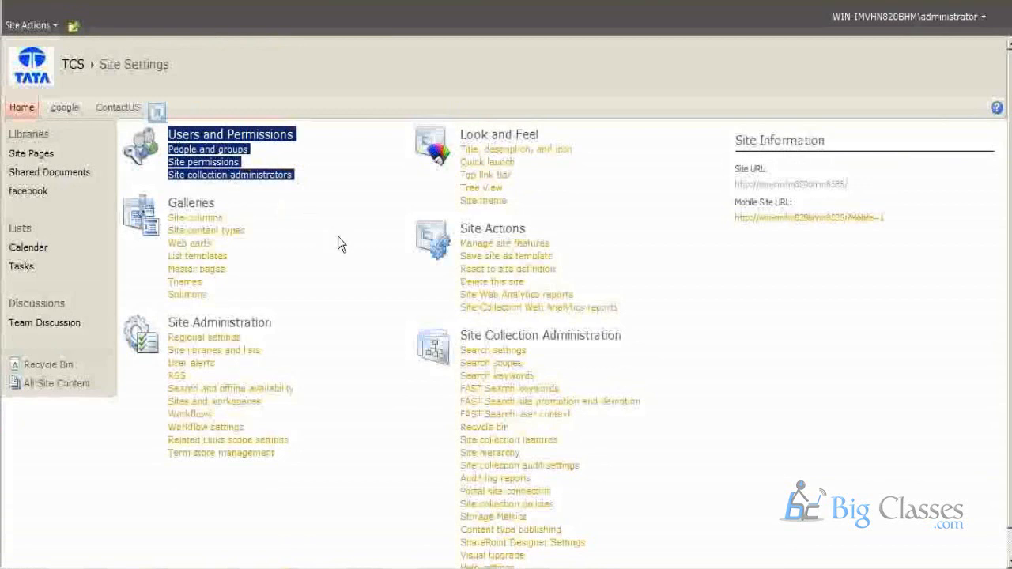
click(328, 177)
drag(328, 176, 176, 146)
click(332, 181)
drag(332, 181, 179, 162)
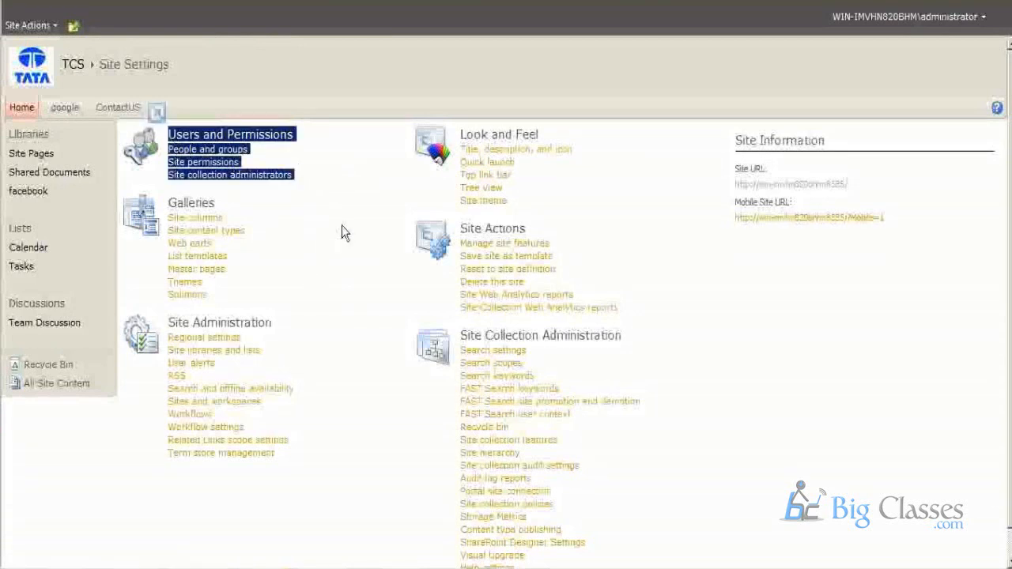